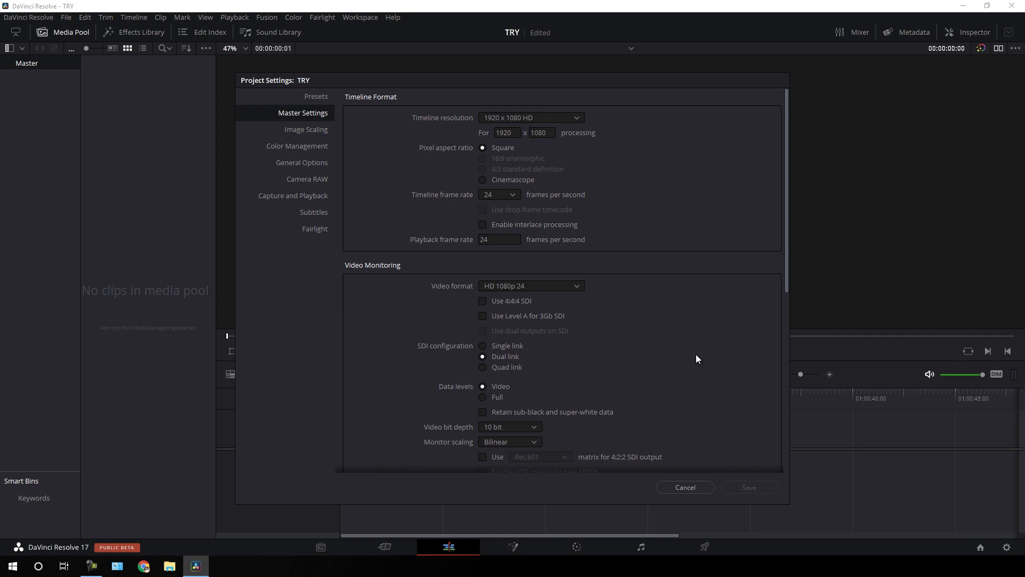
# Step: Set the project's timeline frame rate to 30 frames per second and save the project settings
pyautogui.click(512, 197)
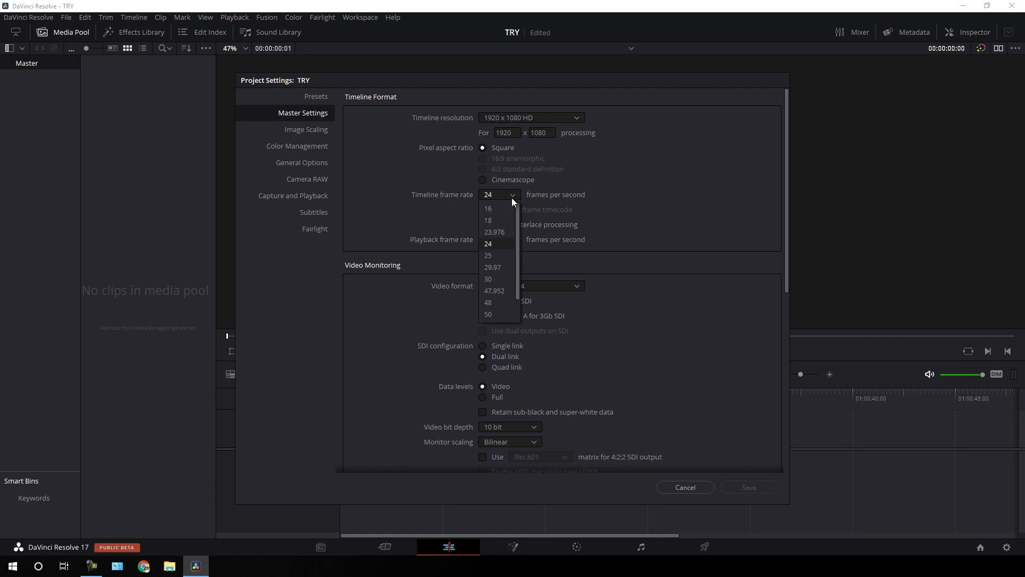
pyautogui.click(498, 279)
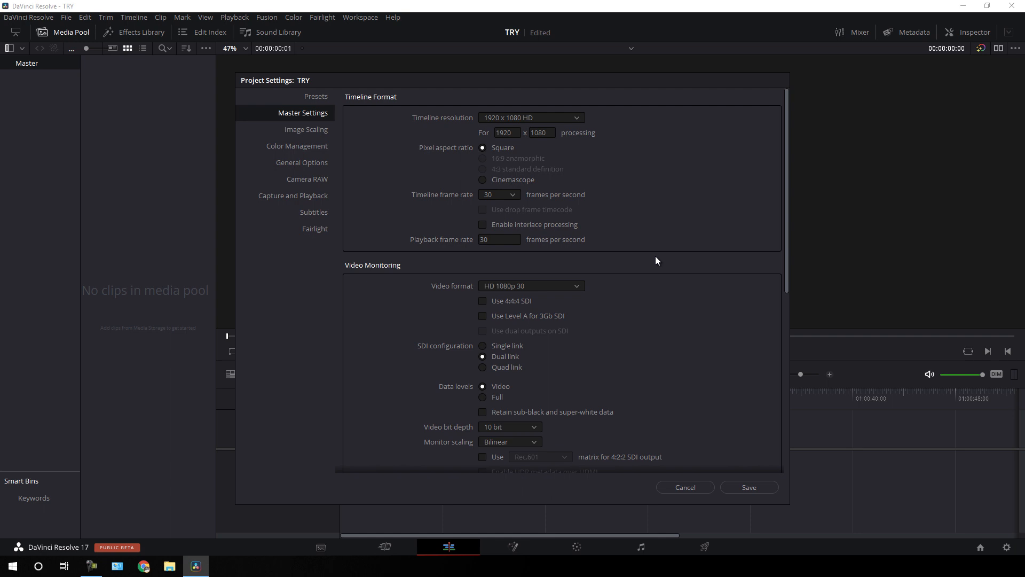
pyautogui.click(750, 487)
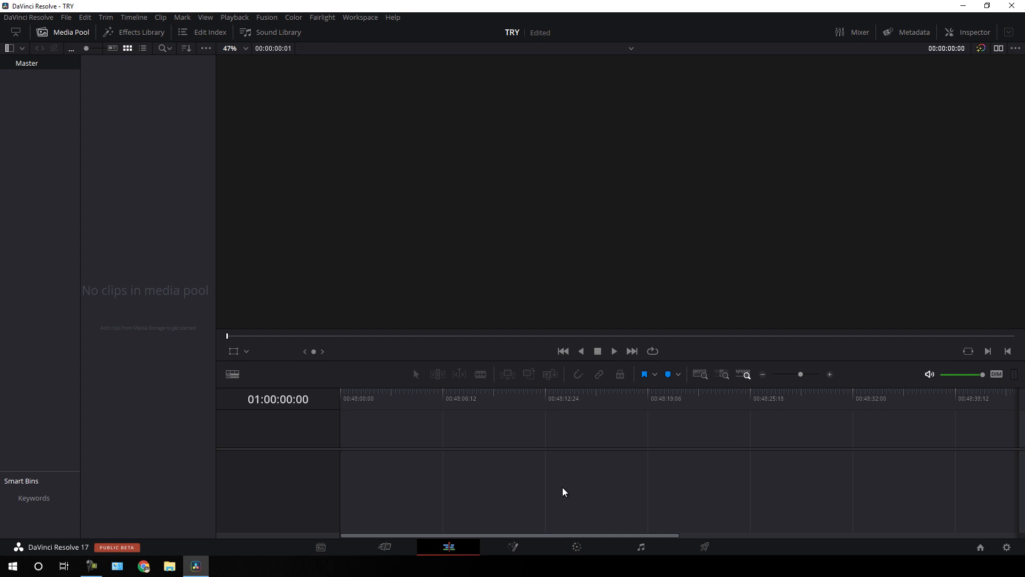
# Step: Create a new Fusion composition clip named "Fusion Composition" with a duration of 4 seconds
pyautogui.rightClick(138, 146)
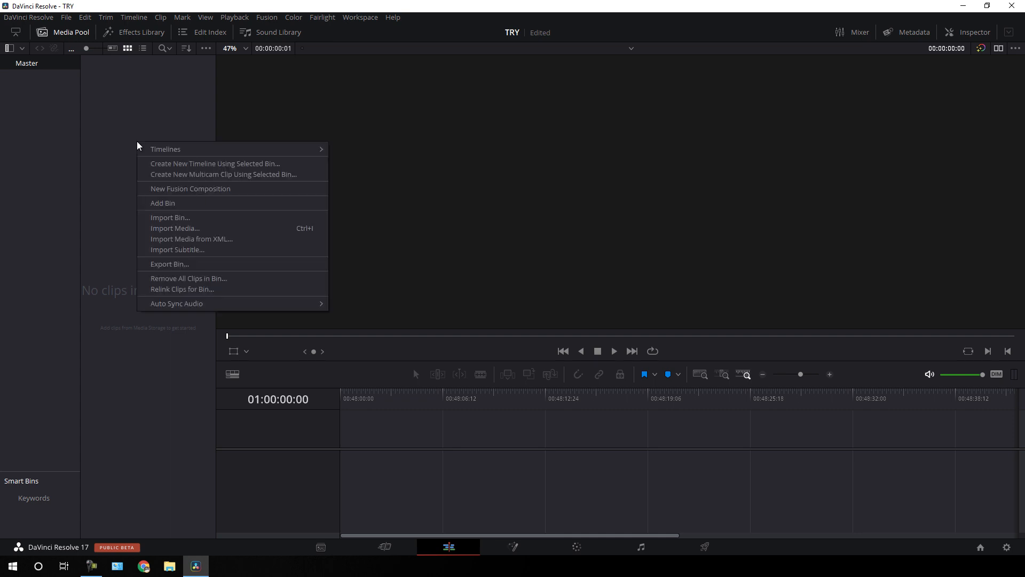
pyautogui.click(198, 189)
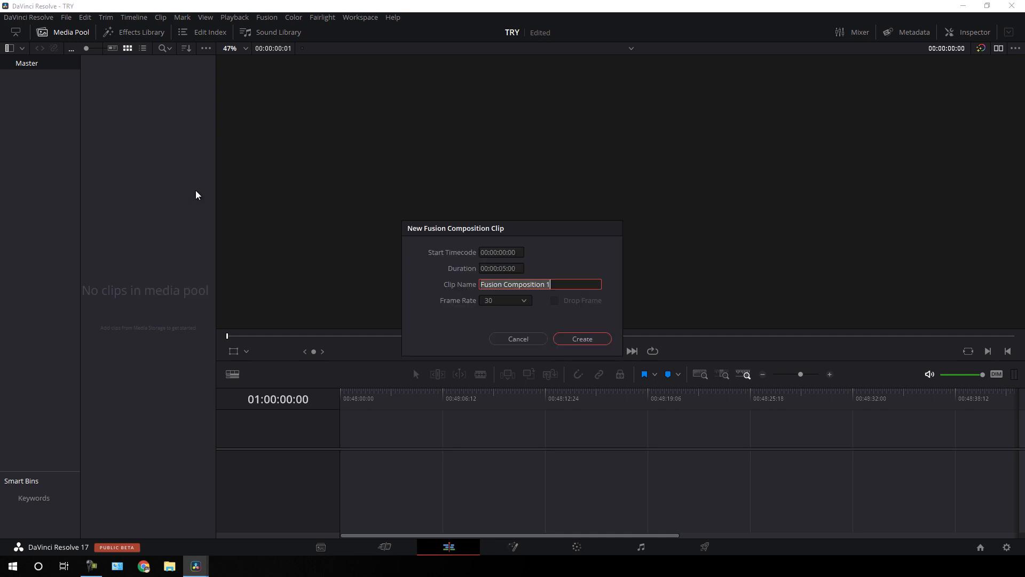
pyautogui.moveTo(564, 284); pyautogui.dragTo(546, 285)
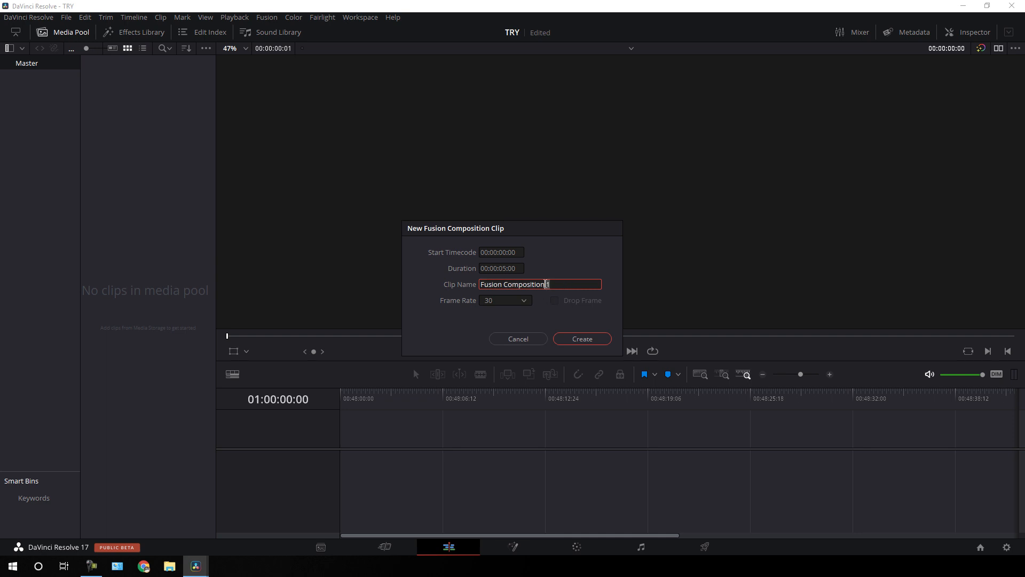
pyautogui.press('BackSpace')
pyautogui.click(506, 268)
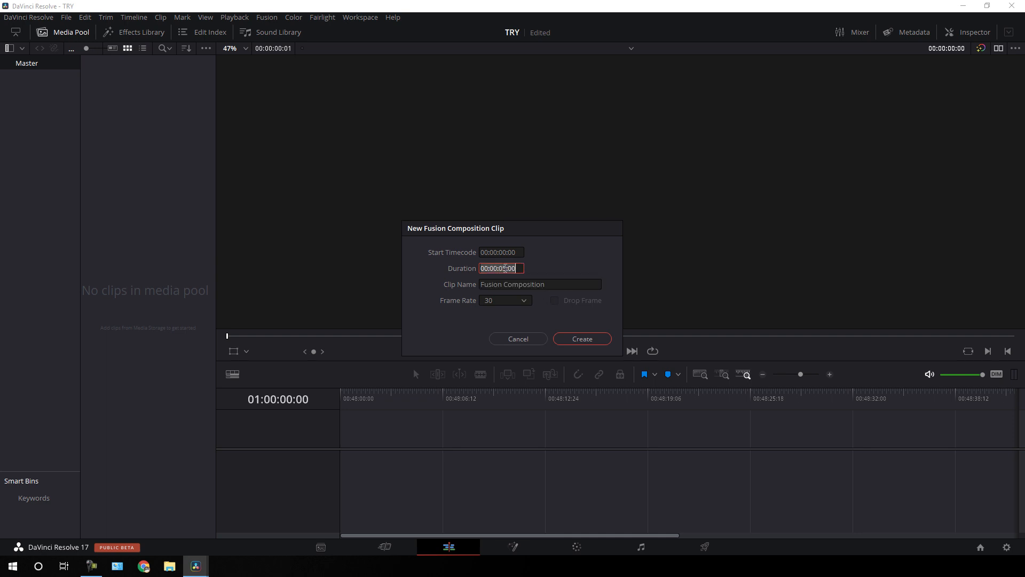
pyautogui.click(507, 270)
pyautogui.press('BackSpace')
pyautogui.write('4')
pyautogui.click(573, 340)
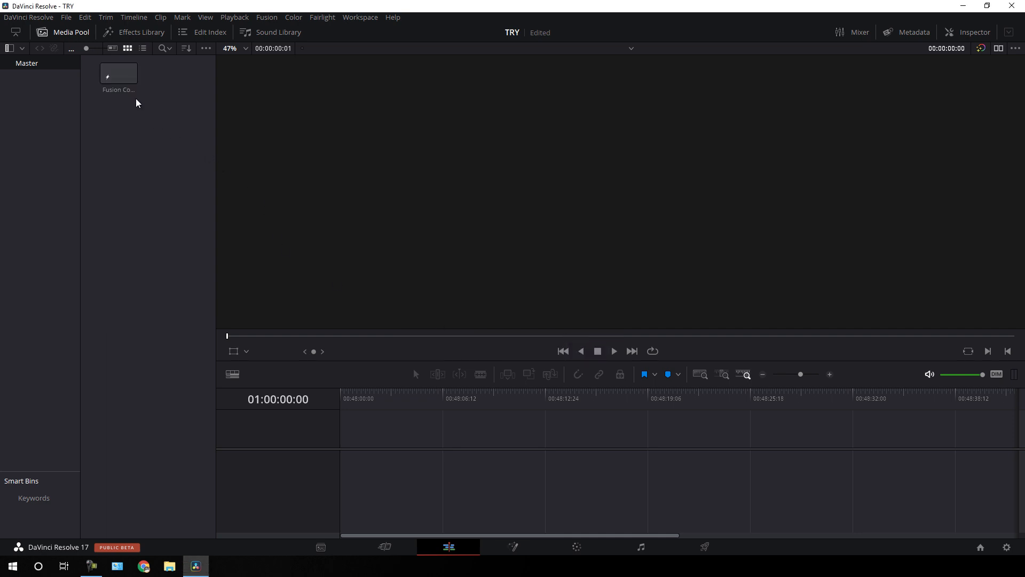
# Step: Place the Fusion composition at the start of the timeline and open it on the Fusion page, moving the MediaOut1 node aside
pyautogui.moveTo(120, 77); pyautogui.dragTo(341, 442)
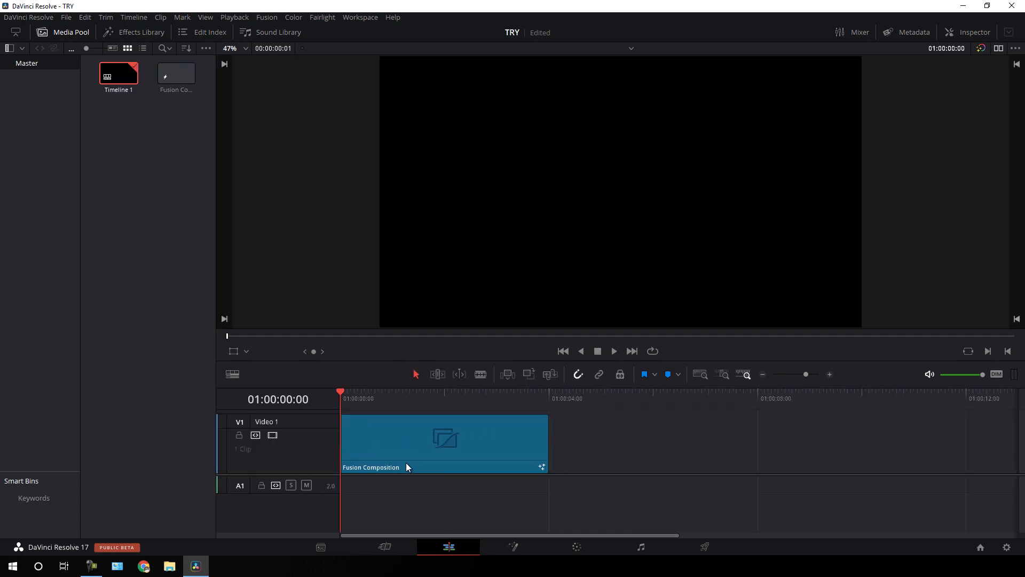
pyautogui.click(511, 545)
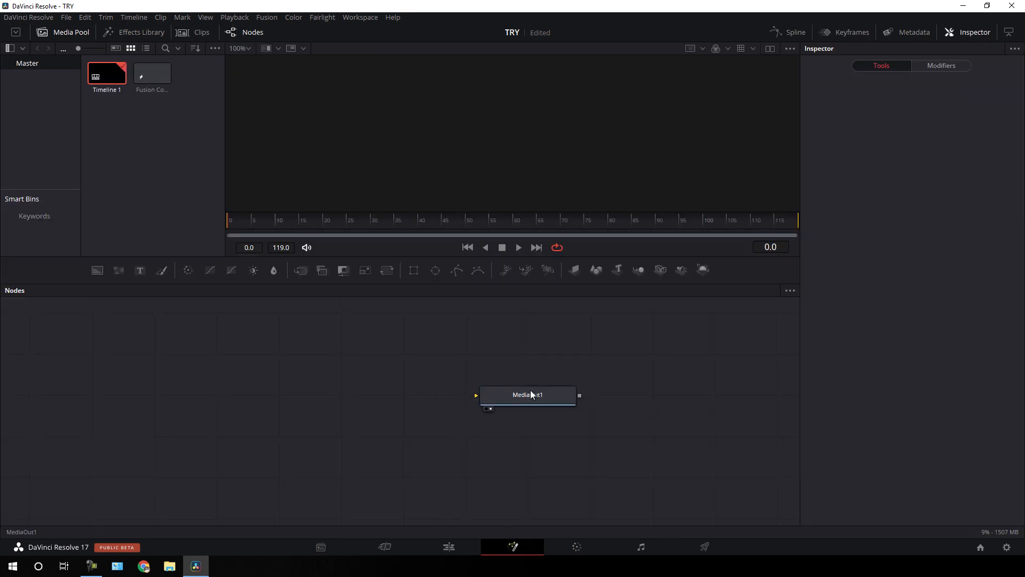
pyautogui.moveTo(550, 396); pyautogui.dragTo(719, 463)
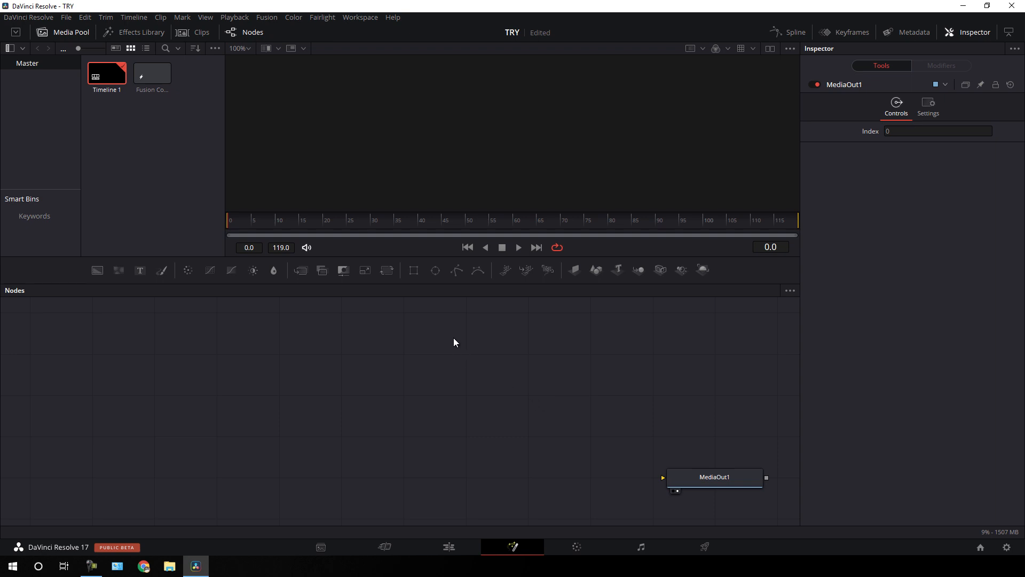
# Step: Add a rectangle mask node, show it in the viewer and hide the media pool
pyautogui.click(414, 269)
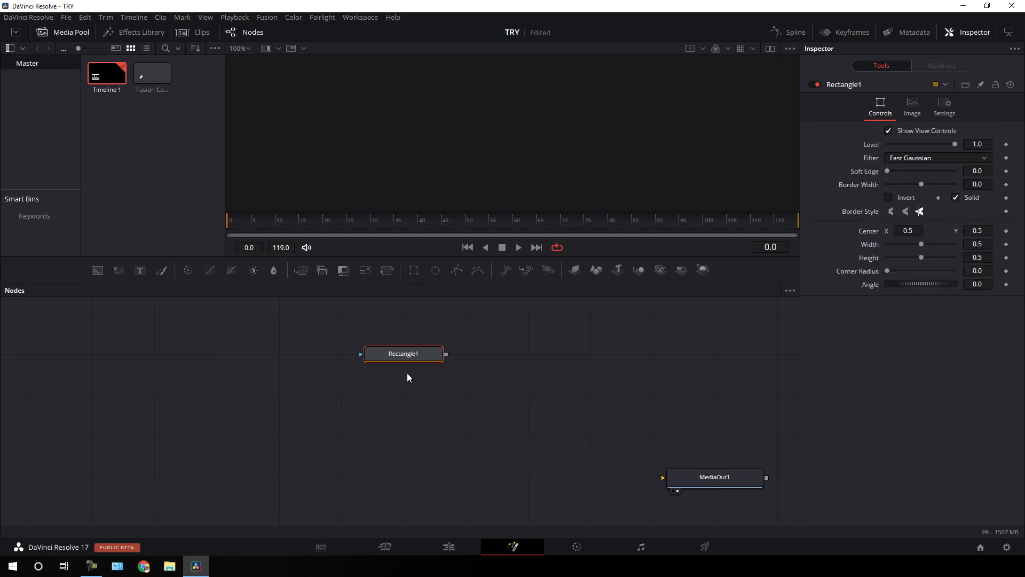
pyautogui.moveTo(410, 356); pyautogui.dragTo(442, 144)
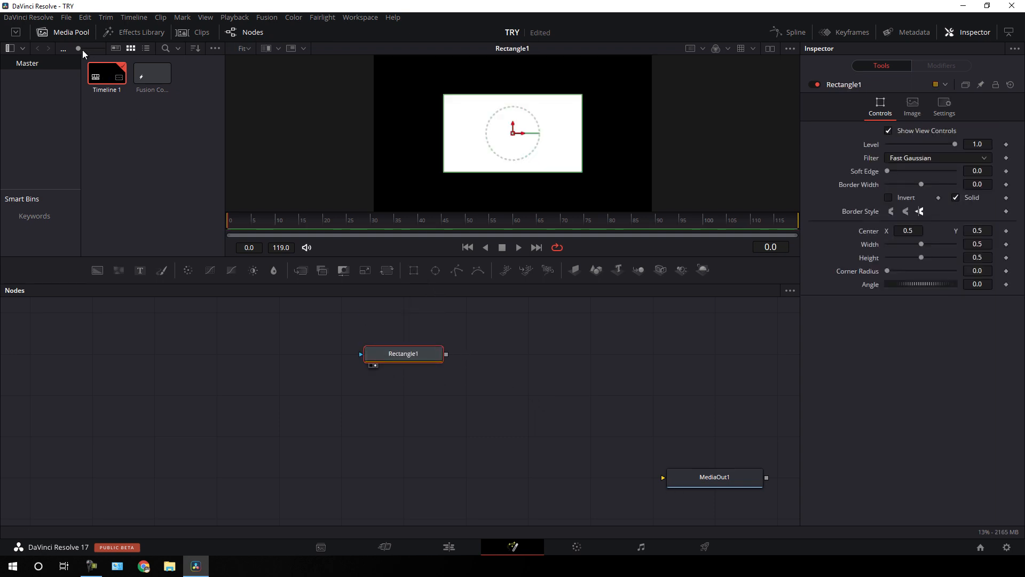
pyautogui.click(71, 32)
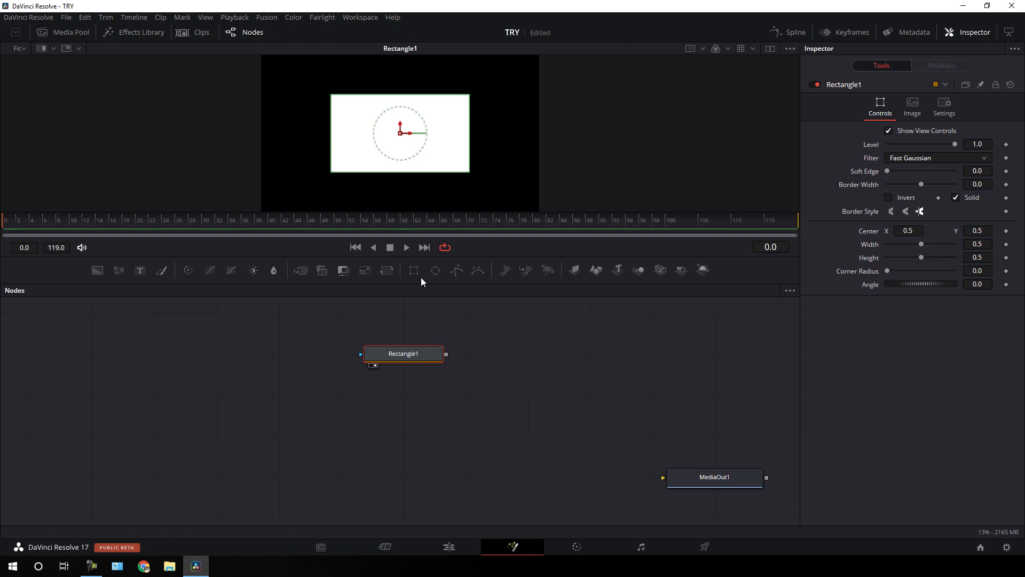
pyautogui.moveTo(415, 356); pyautogui.dragTo(416, 390)
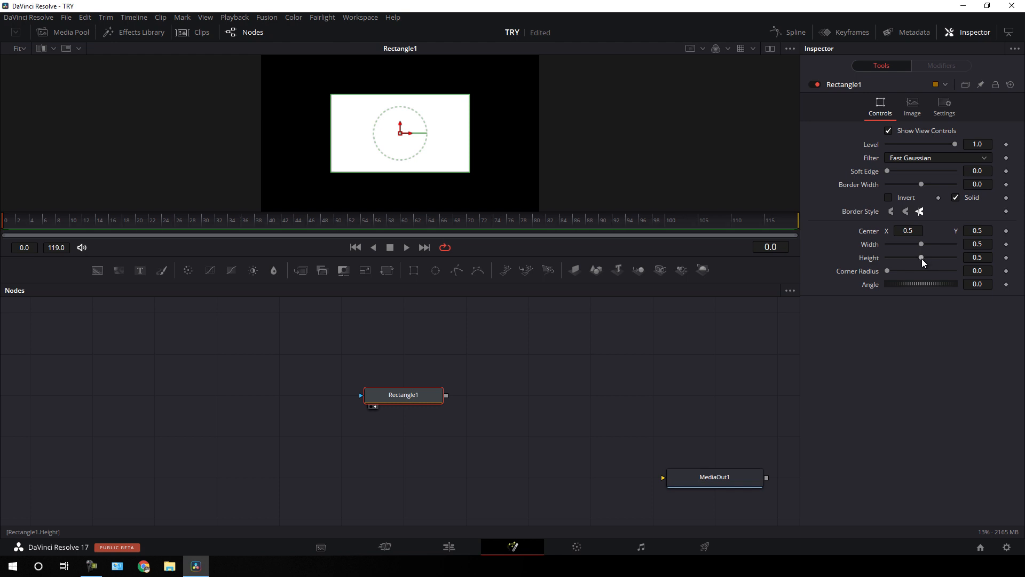
# Step: Set the Rectangle1 mask's height to 0.15 and its width to 0.42
pyautogui.moveTo(921, 257); pyautogui.dragTo(900, 259)
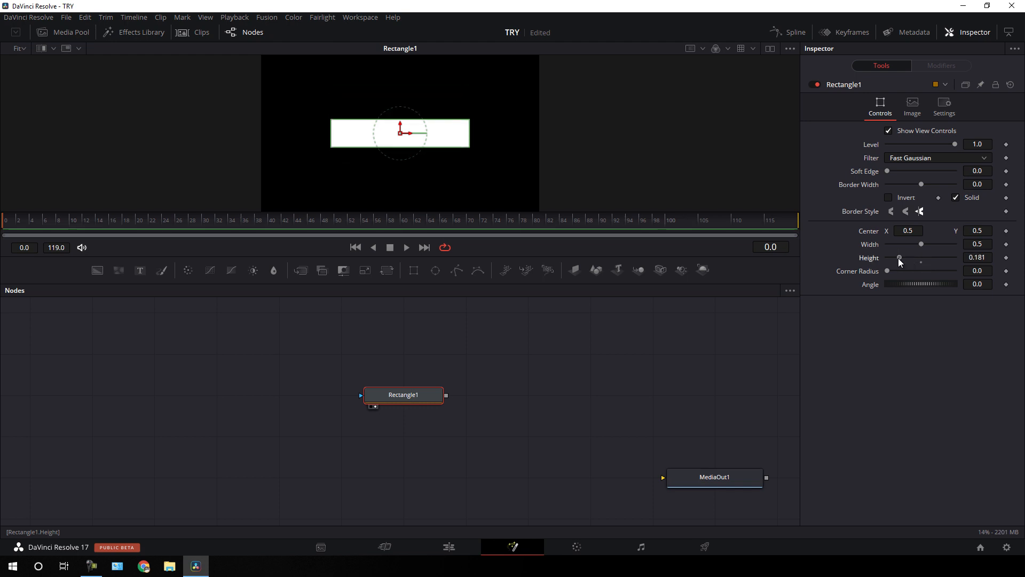
pyautogui.click(977, 258)
pyautogui.write('0')
pyautogui.press('Return')
pyautogui.scroll(3, 533, 162)
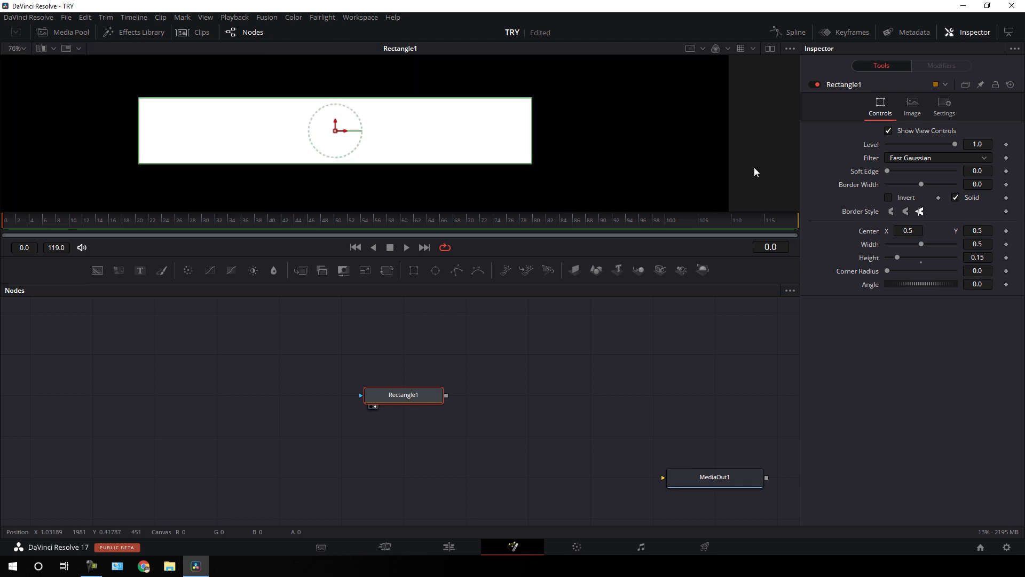
pyautogui.moveTo(921, 246); pyautogui.dragTo(912, 245)
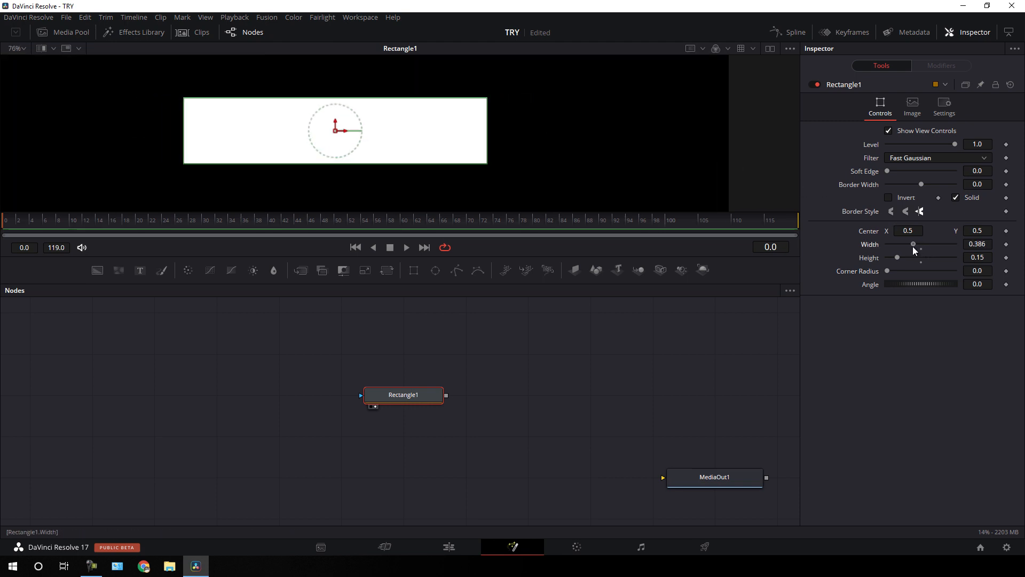
pyautogui.click(987, 244)
pyautogui.write('0.42')
pyautogui.press('Return')
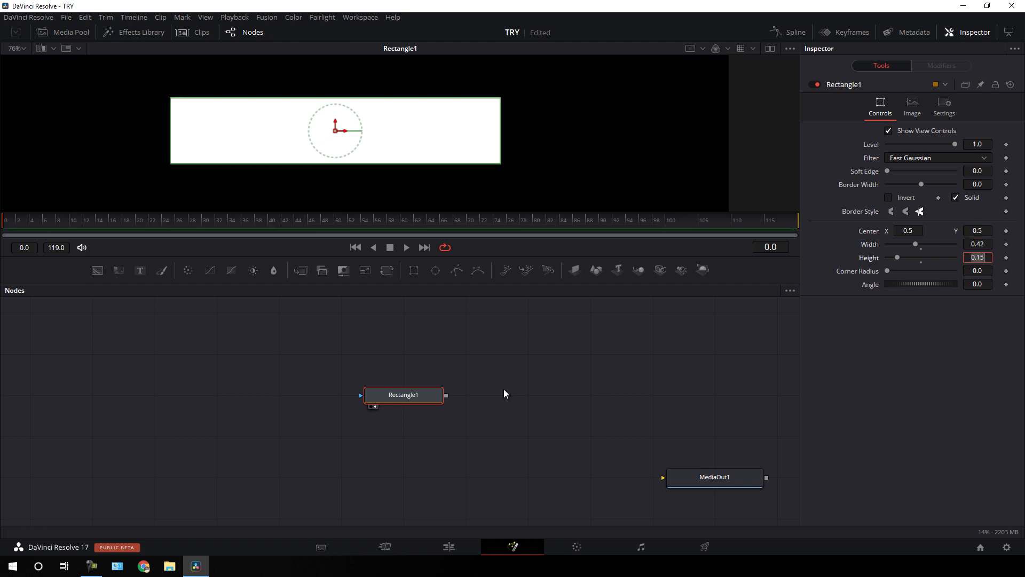
pyautogui.click(508, 396)
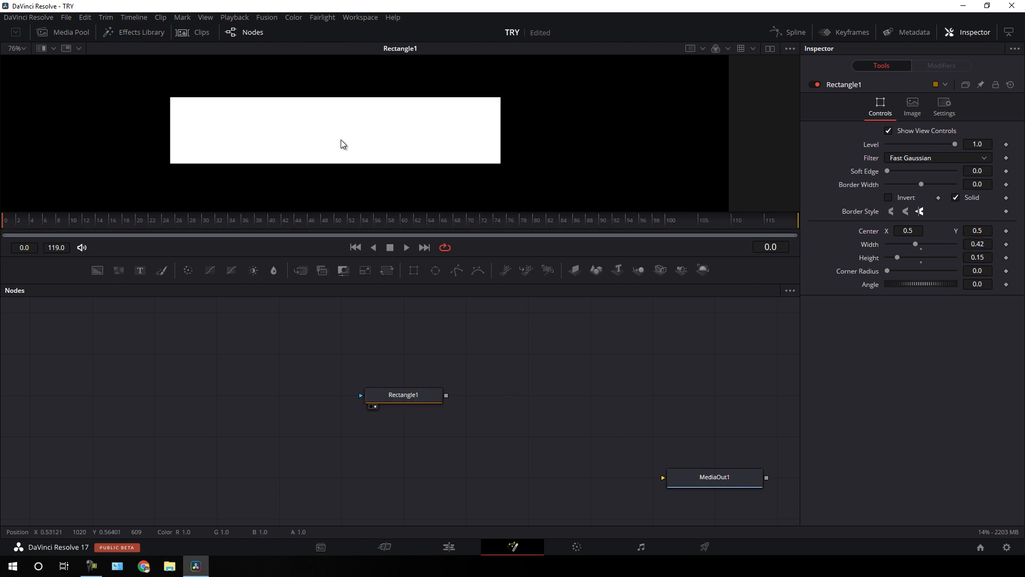
# Step: Paste a copy of the Rectangle1 node beside the original and view it, setting its corner radius to 1.0
pyautogui.moveTo(421, 396); pyautogui.dragTo(289, 398)
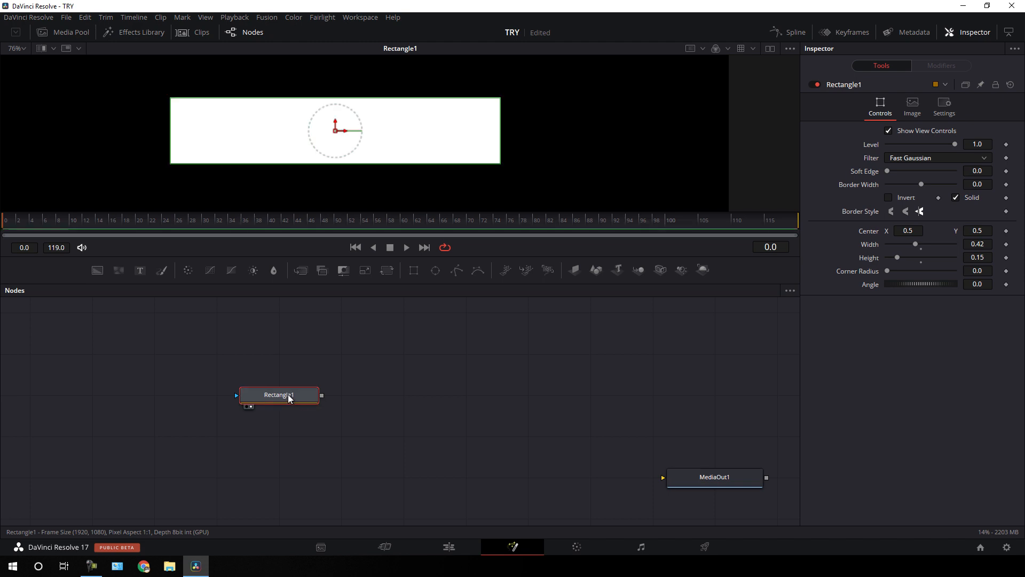
pyautogui.click(464, 397)
pyautogui.rightClick(465, 396)
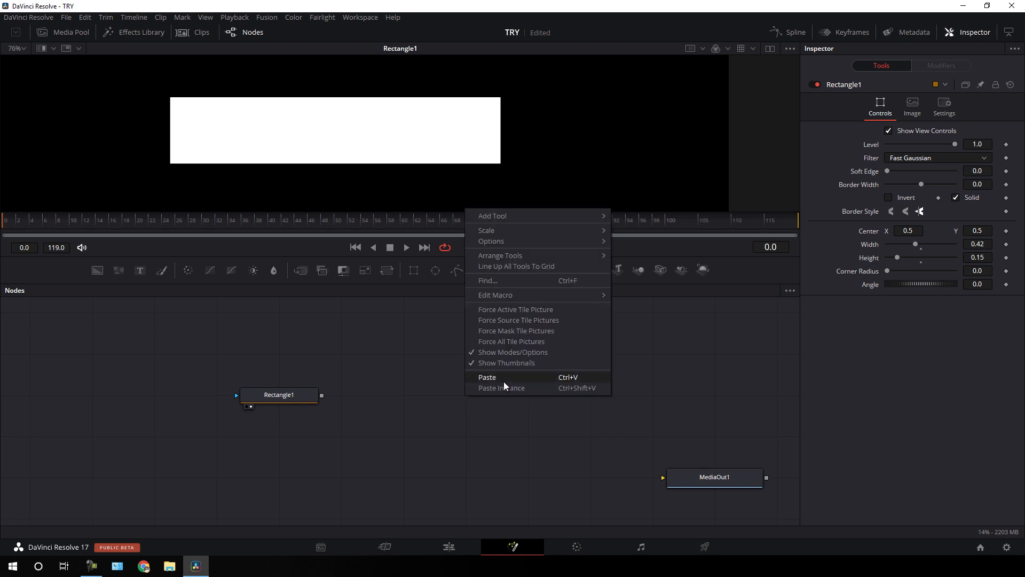
pyautogui.click(503, 376)
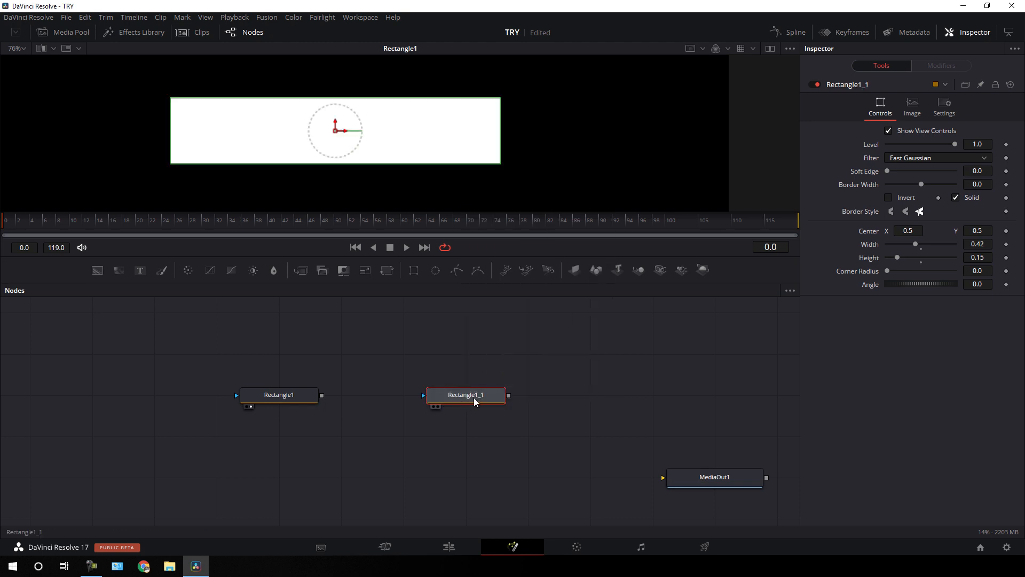
pyautogui.press('1')
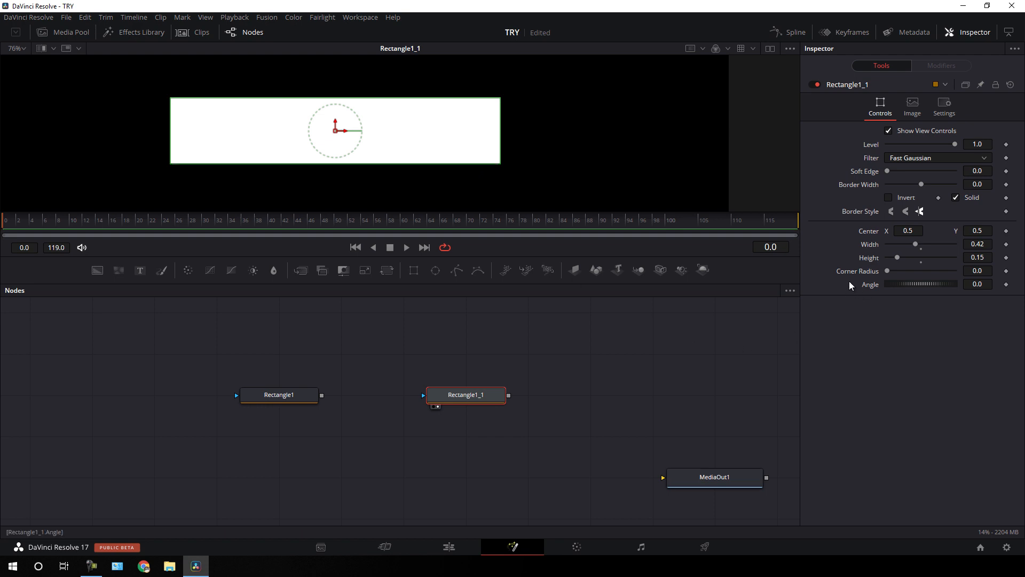
pyautogui.moveTo(886, 272); pyautogui.dragTo(959, 277)
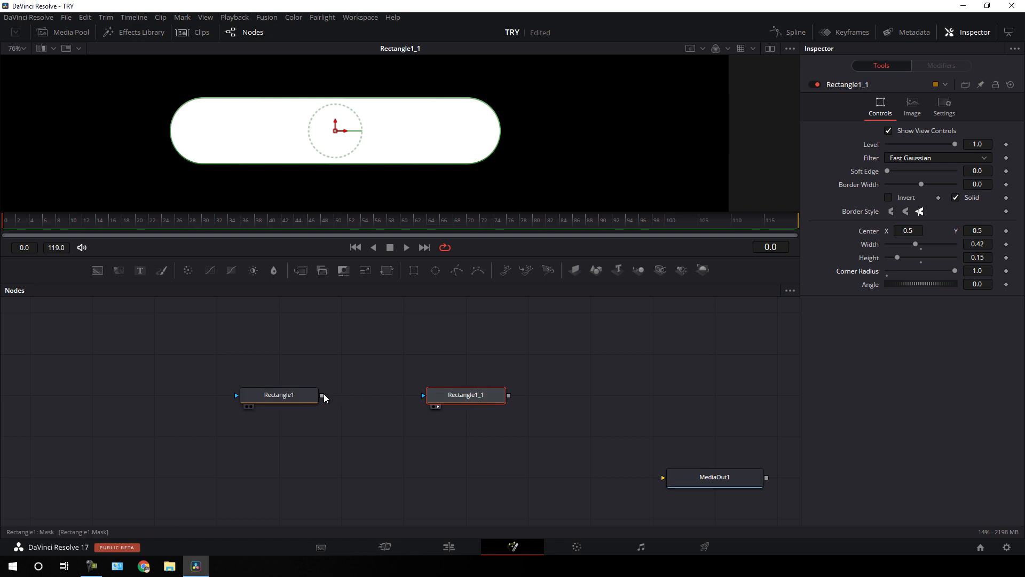
# Step: Connect Rectangle1 to the rounded copy Rectangle1_1 and insert a new rectangle mask on the connection between them
pyautogui.moveTo(323, 395); pyautogui.dragTo(664, 399)
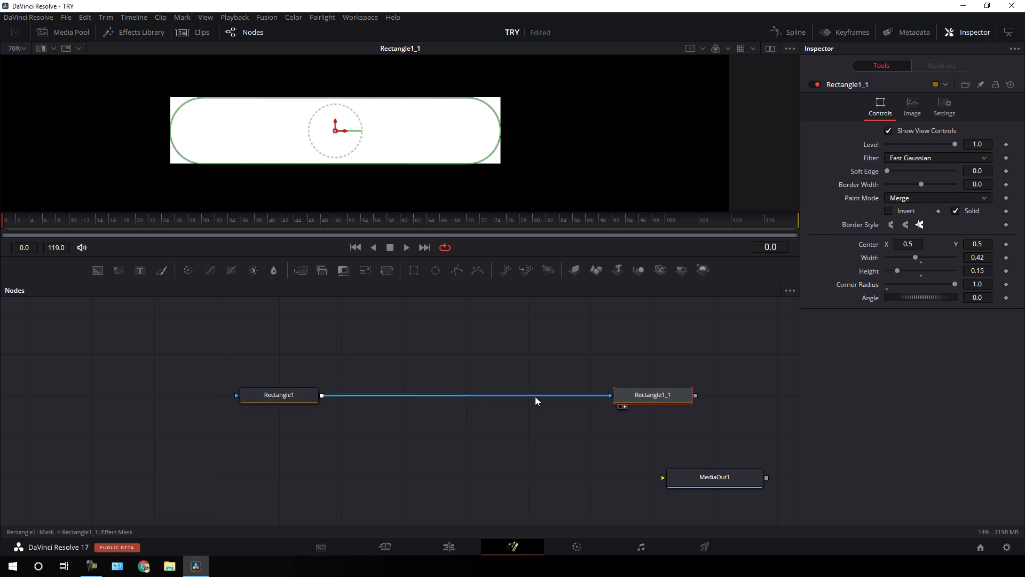
pyautogui.click(516, 382)
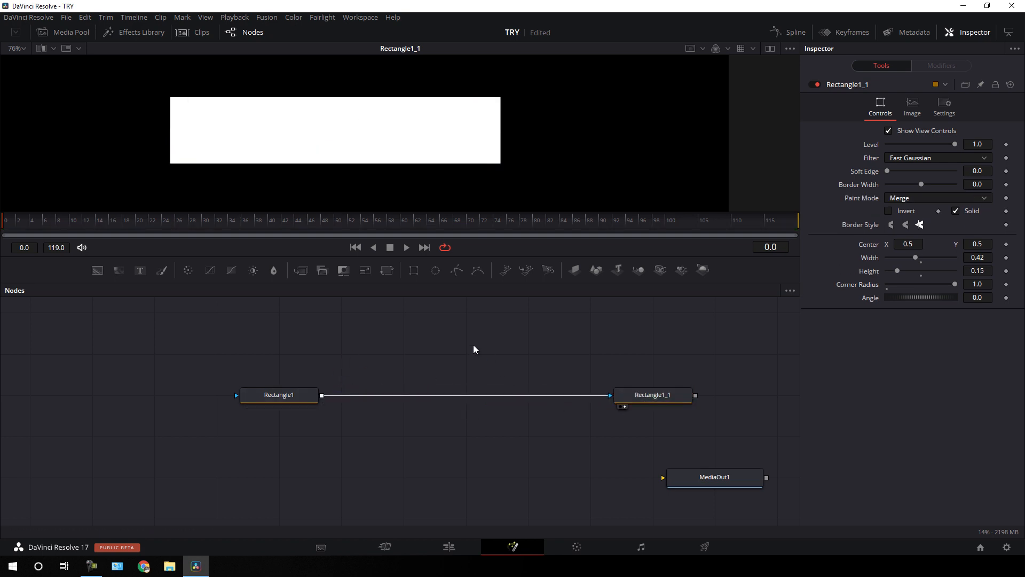
pyautogui.moveTo(413, 272); pyautogui.dragTo(402, 395)
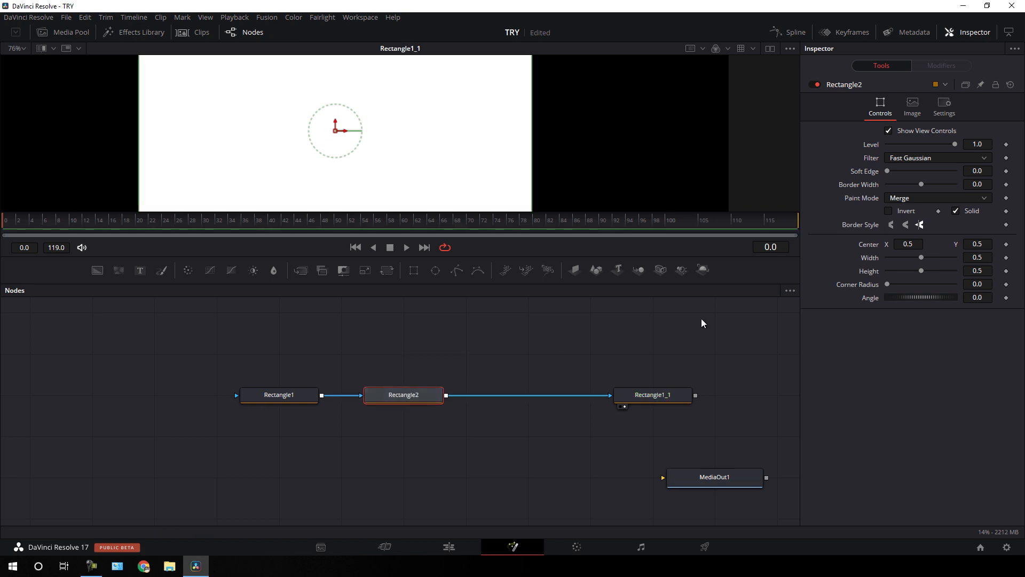
# Step: Shrink Rectangle2 to about 0.087 by 0.134 and subtract it from the bar's upper-right corner, centred at about X 0.70, Y 0.57
pyautogui.moveTo(921, 257)
pyautogui.mouseDown()
pyautogui.moveTo(893, 260)
pyautogui.moveTo(896, 272)
pyautogui.mouseUp()
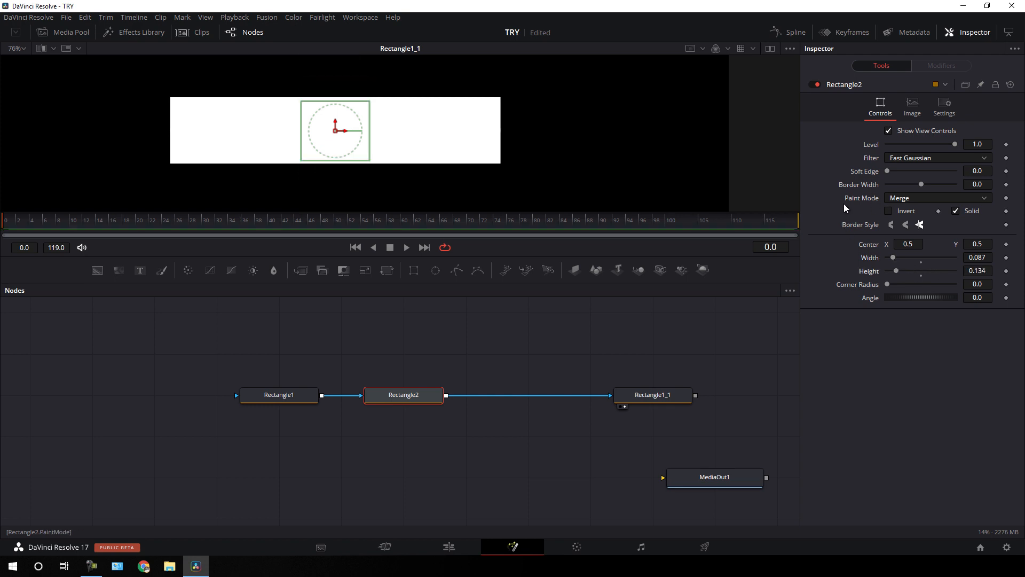
pyautogui.click(906, 199)
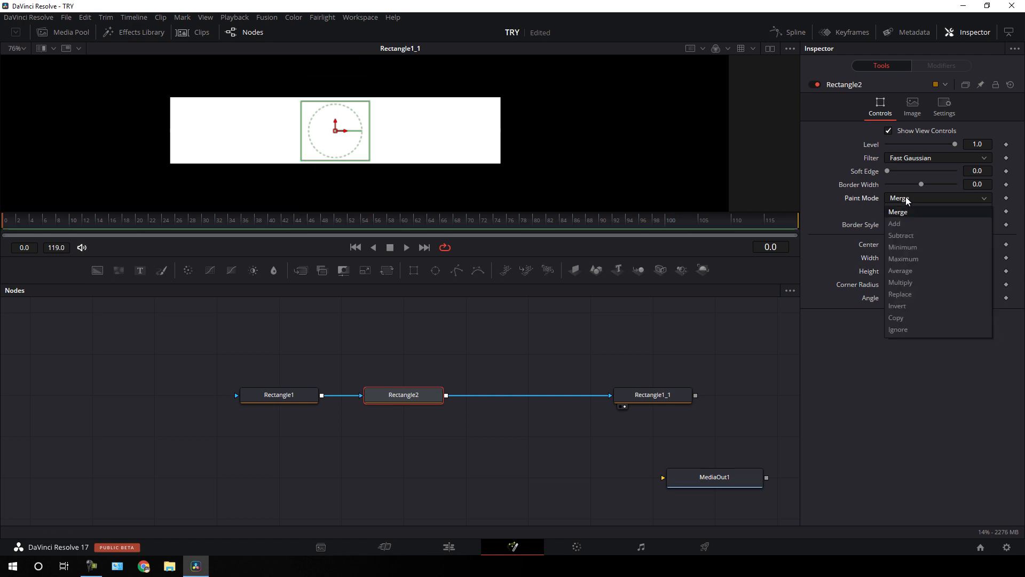
pyautogui.click(903, 235)
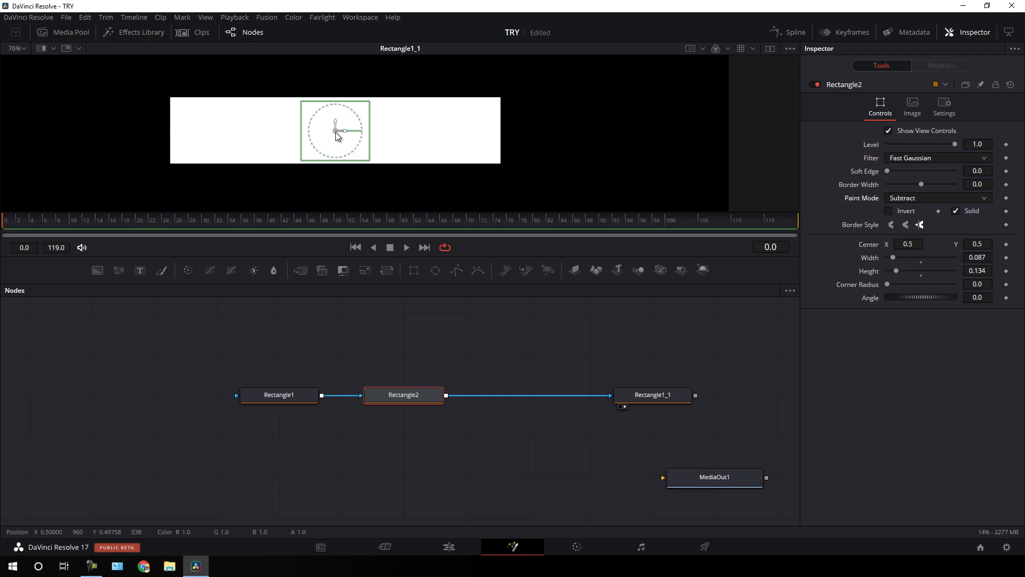
pyautogui.moveTo(336, 132); pyautogui.dragTo(491, 103)
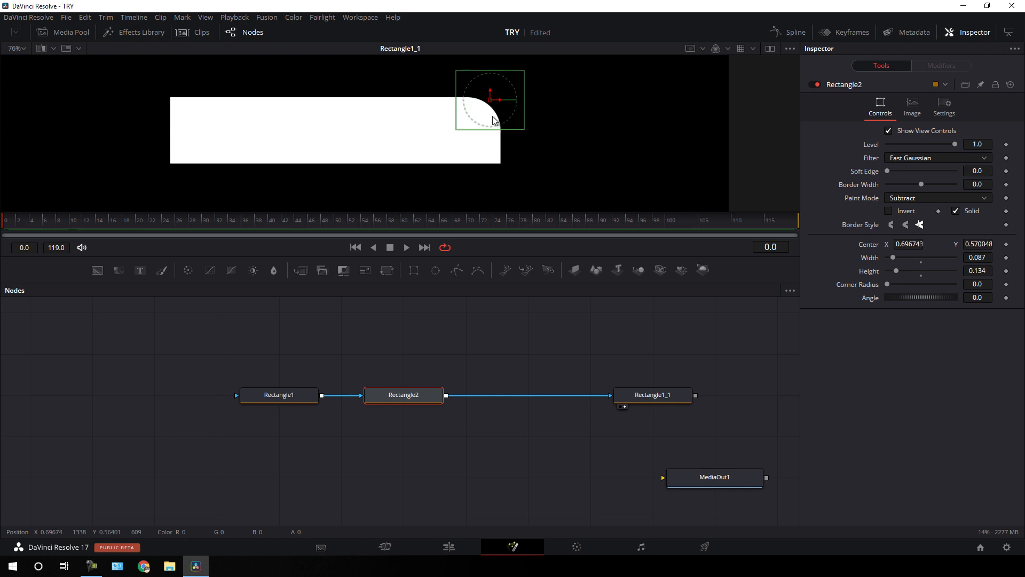
pyautogui.click(543, 328)
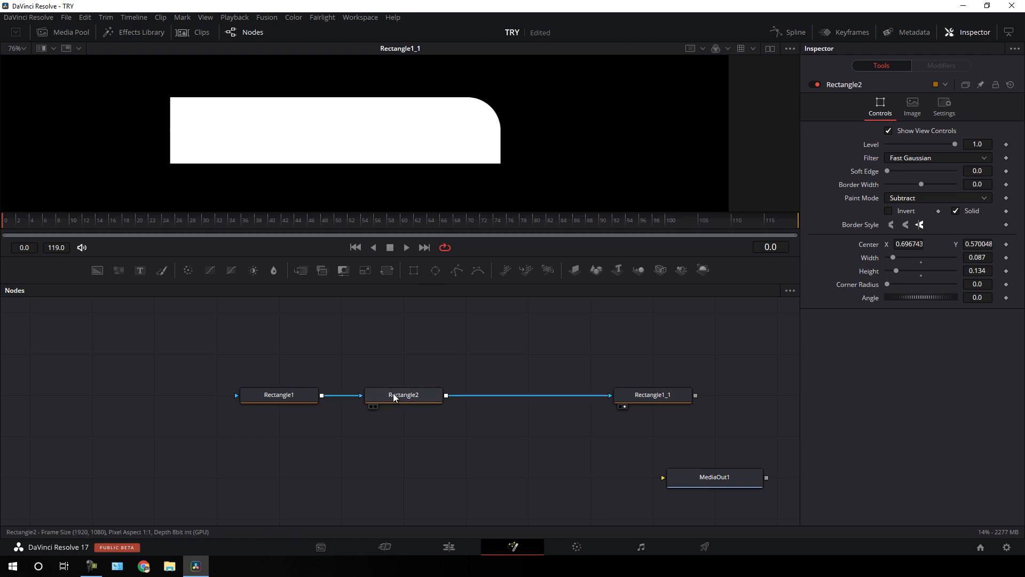
# Step: Paste a copy of the Rectangle2 node and insert it on the connection between Rectangle2 and Rectangle1_1
pyautogui.click(424, 401)
pyautogui.rightClick(411, 396)
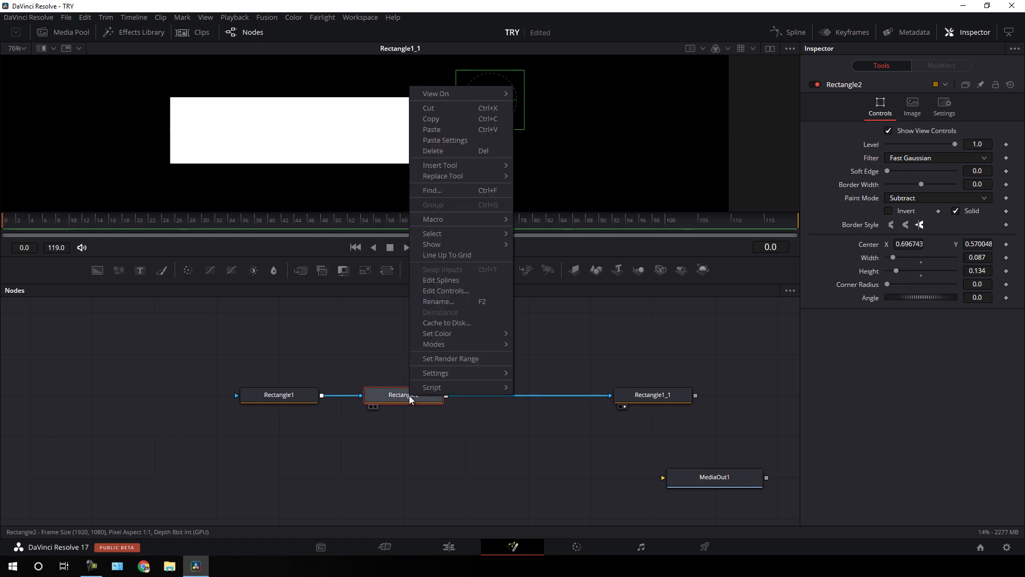
pyautogui.click(433, 118)
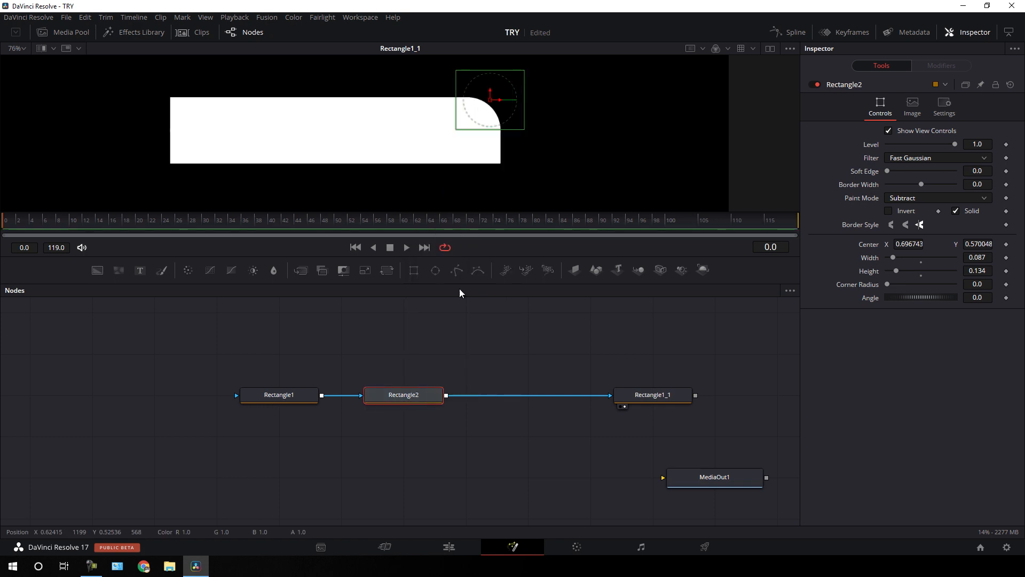
pyautogui.click(485, 379)
pyautogui.rightClick(491, 464)
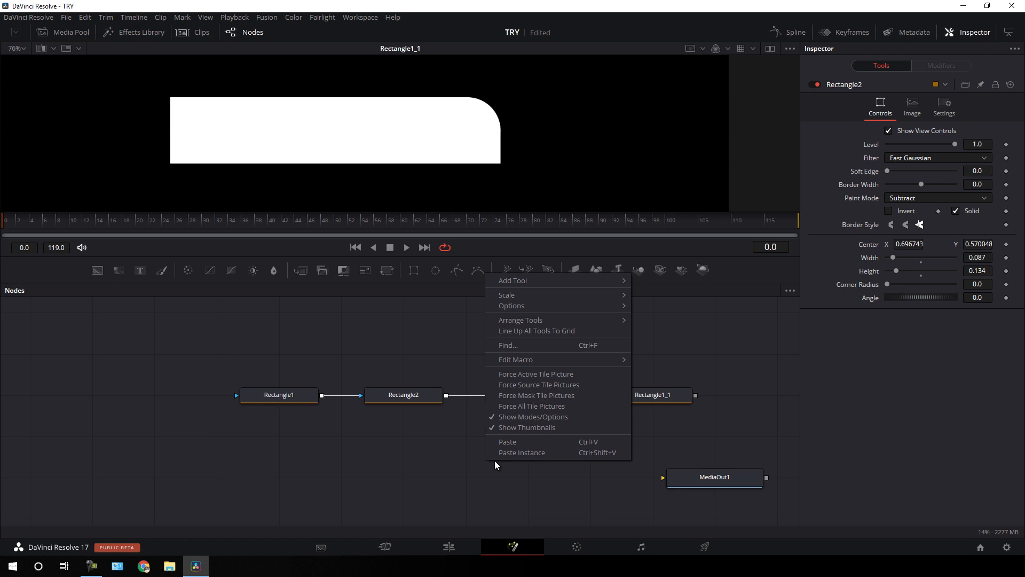
pyautogui.click(521, 446)
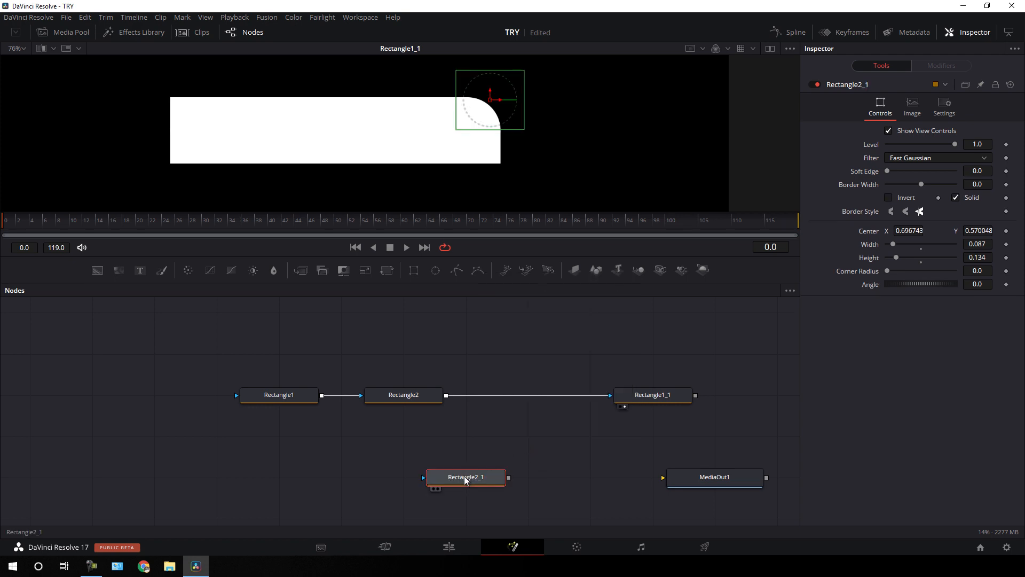
pyautogui.moveTo(466, 479)
pyautogui.mouseDown()
pyautogui.moveTo(522, 440)
pyautogui.moveTo(516, 354)
pyautogui.moveTo(511, 384)
pyautogui.mouseUp()
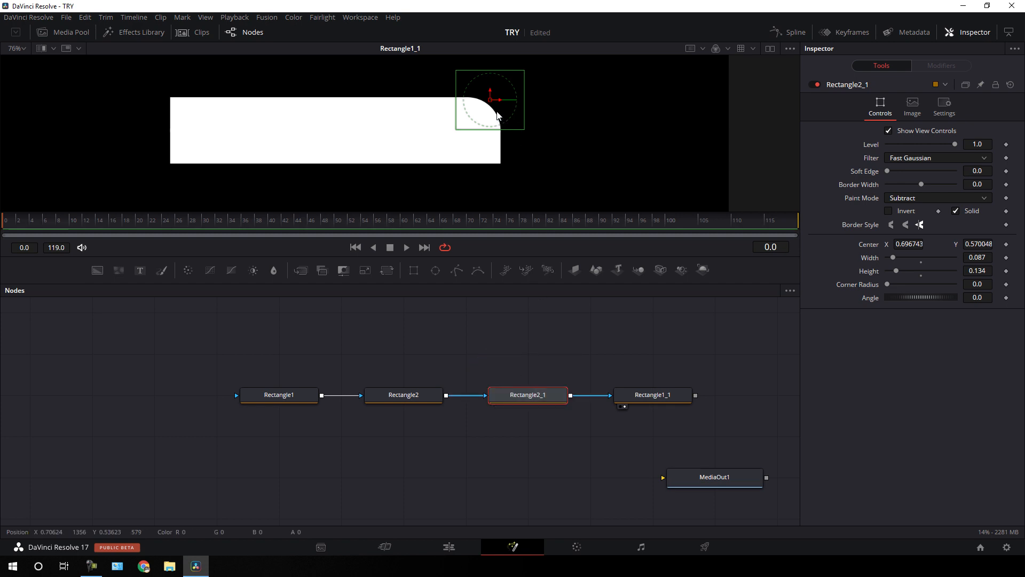
# Step: Move the Rectangle2_1 mask to the bar's lower-left corner, centred at about X 0.305, Y 0.437
pyautogui.moveTo(489, 100); pyautogui.dragTo(184, 164)
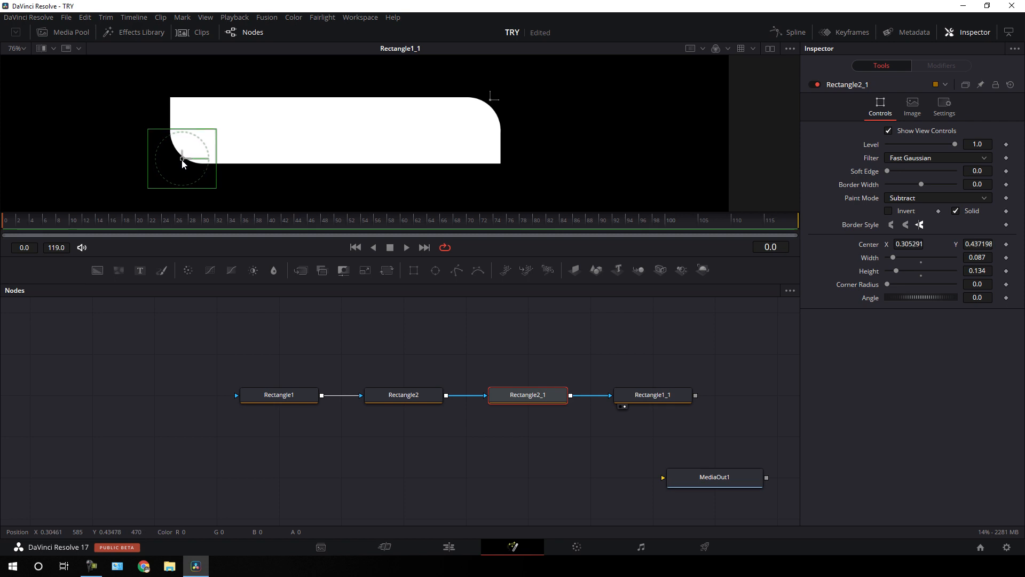
pyautogui.click(321, 327)
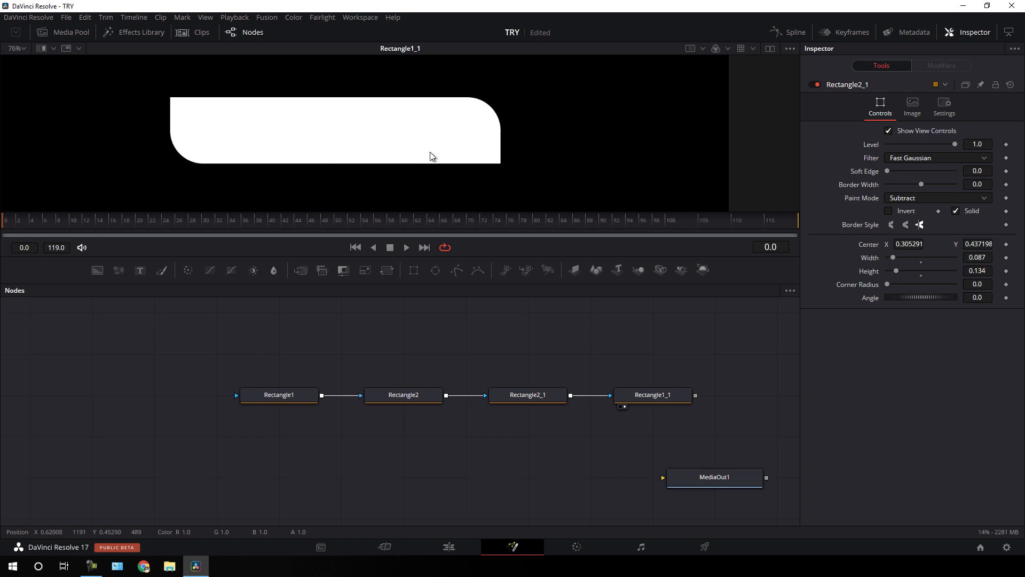
pyautogui.click(662, 395)
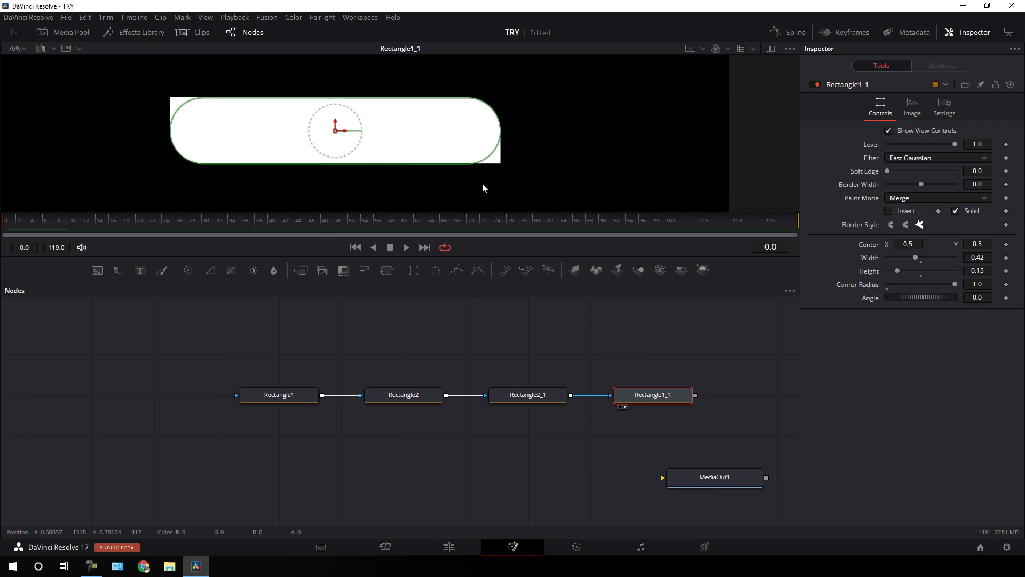
pyautogui.click(536, 360)
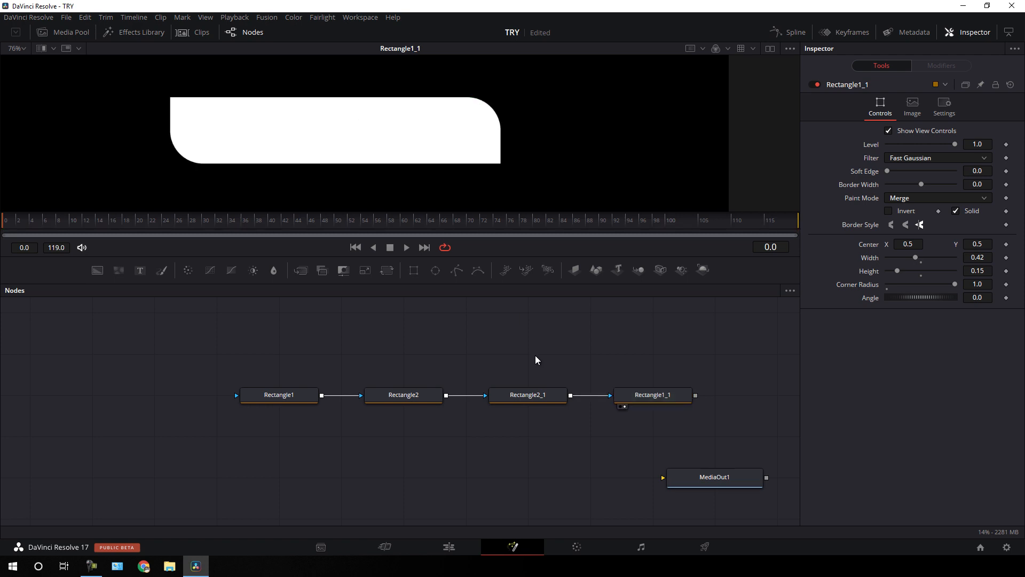
# Step: Add a polygon mask named Shape_01, remove its polyline animation and place the node above Rectangle2
pyautogui.click(458, 270)
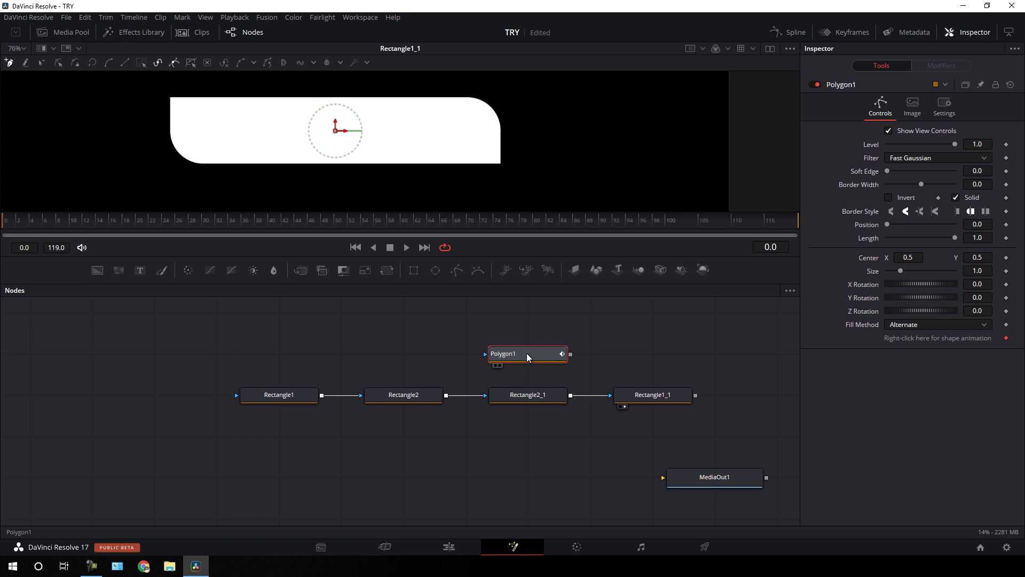
pyautogui.press('F2')
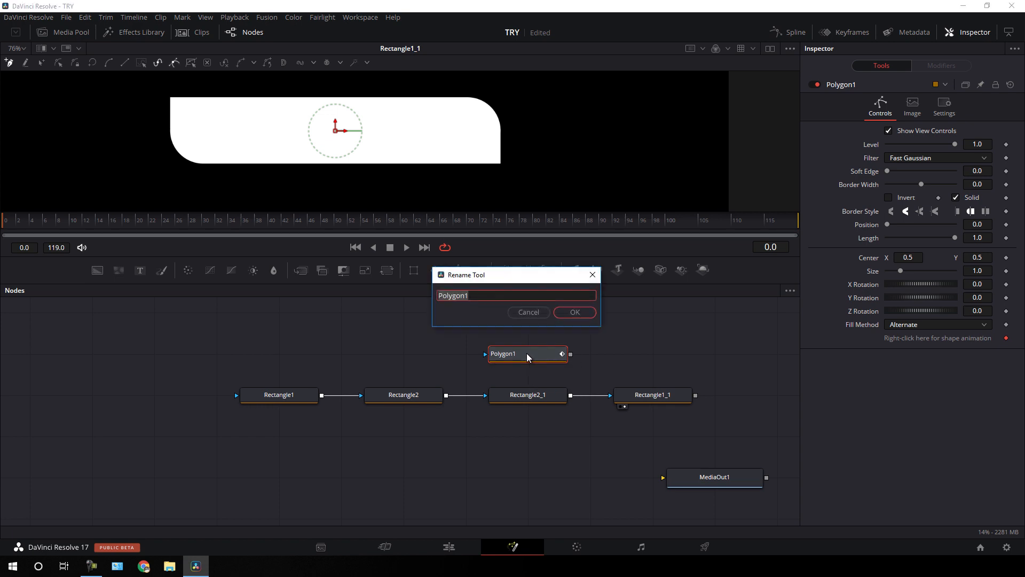
pyautogui.write('Shape_01')
pyautogui.press('Return')
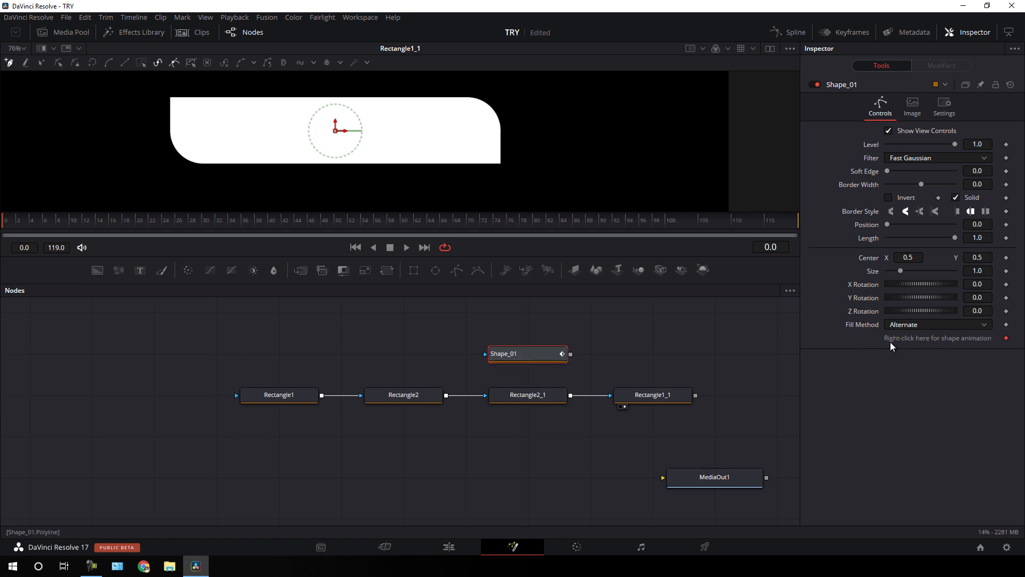
pyautogui.rightClick(922, 342)
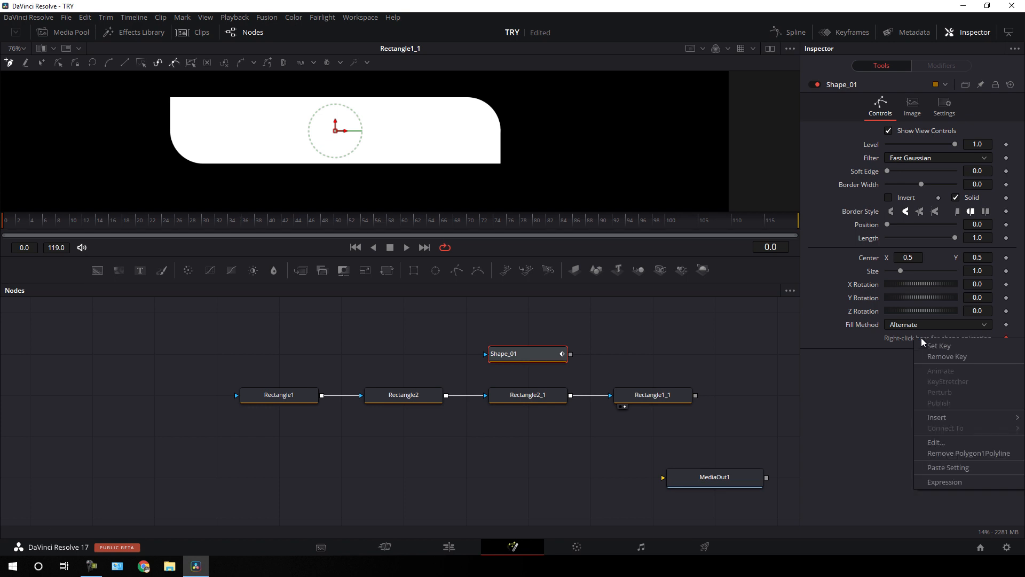
pyautogui.click(965, 454)
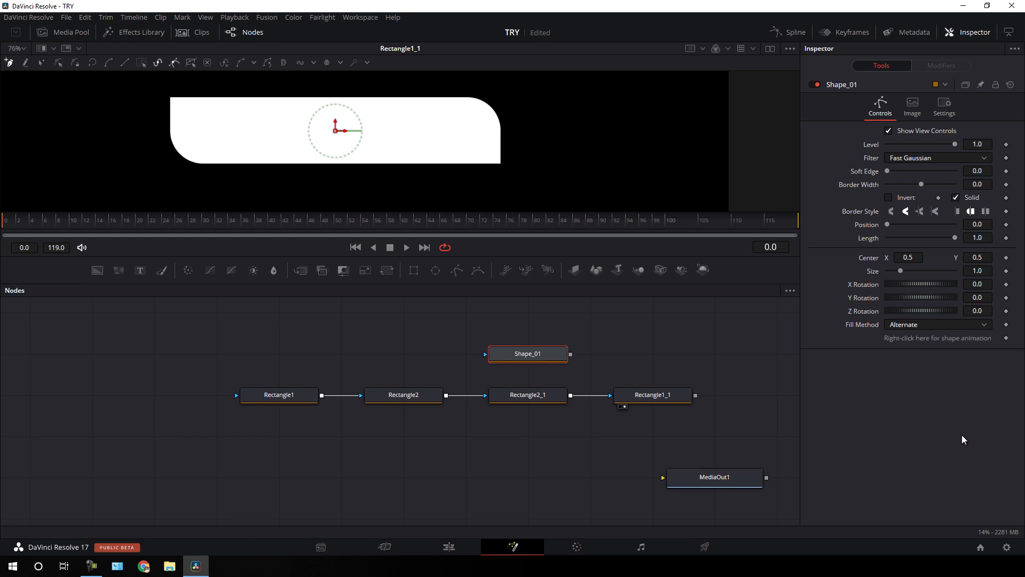
pyautogui.moveTo(529, 348); pyautogui.dragTo(405, 346)
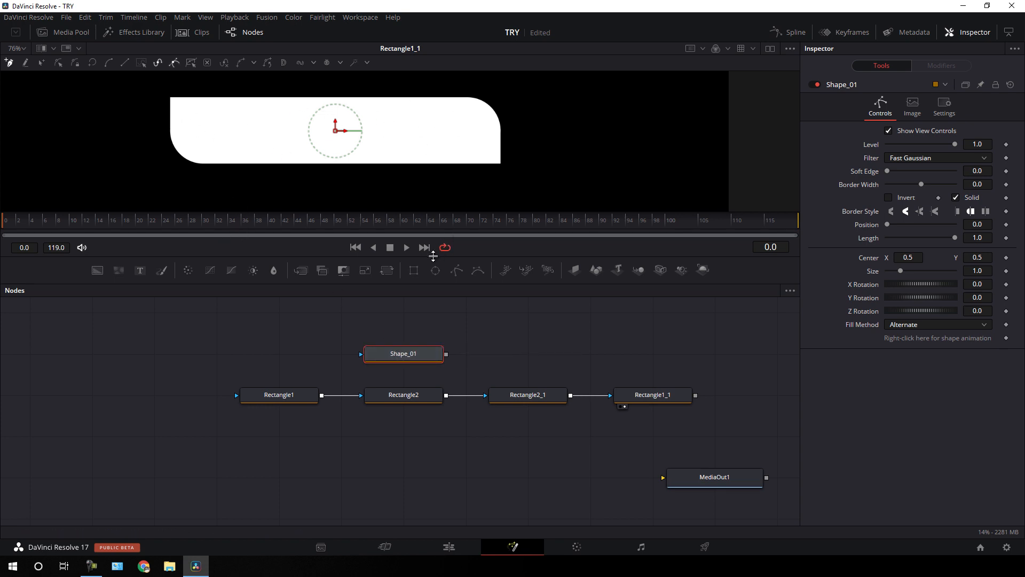
# Step: Enlarge the viewer and place Shape_01 points from the bar's upper-left corner along the upper edge, across the rounded corner, to the lower-right corner
pyautogui.moveTo(433, 256); pyautogui.dragTo(434, 347)
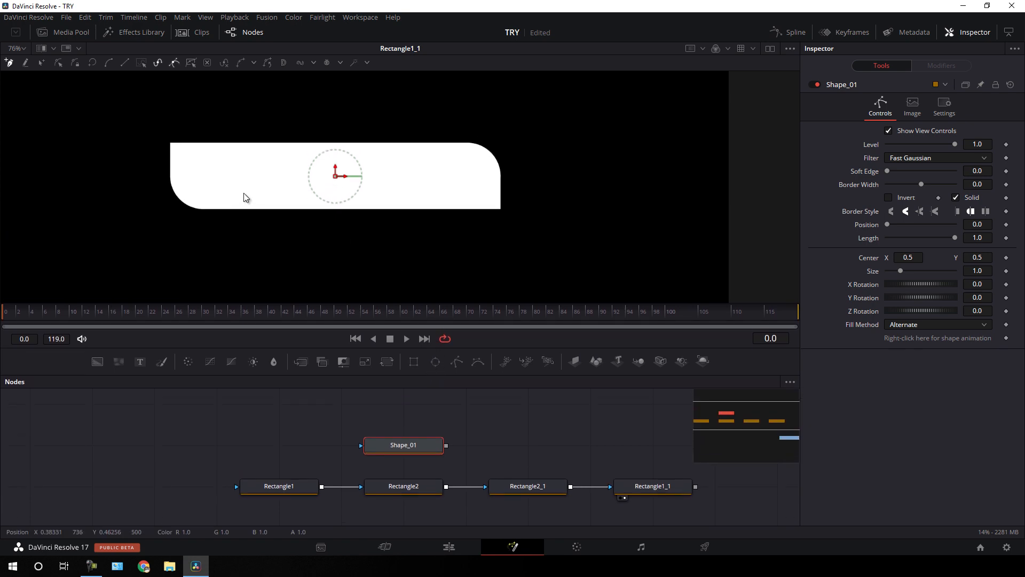
pyautogui.scroll(5, 244, 197)
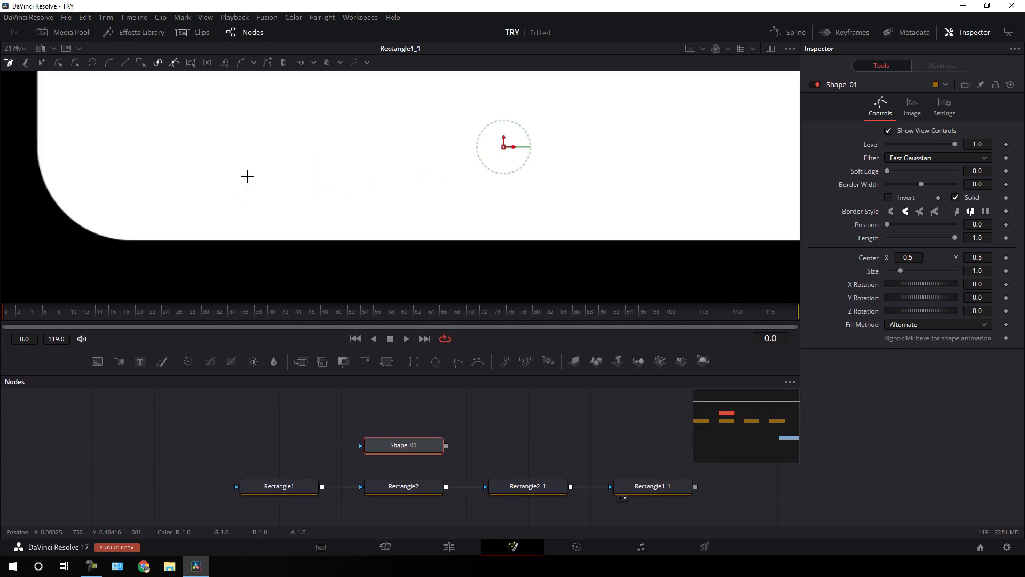
pyautogui.moveTo(222, 114); pyautogui.dragTo(242, 158)
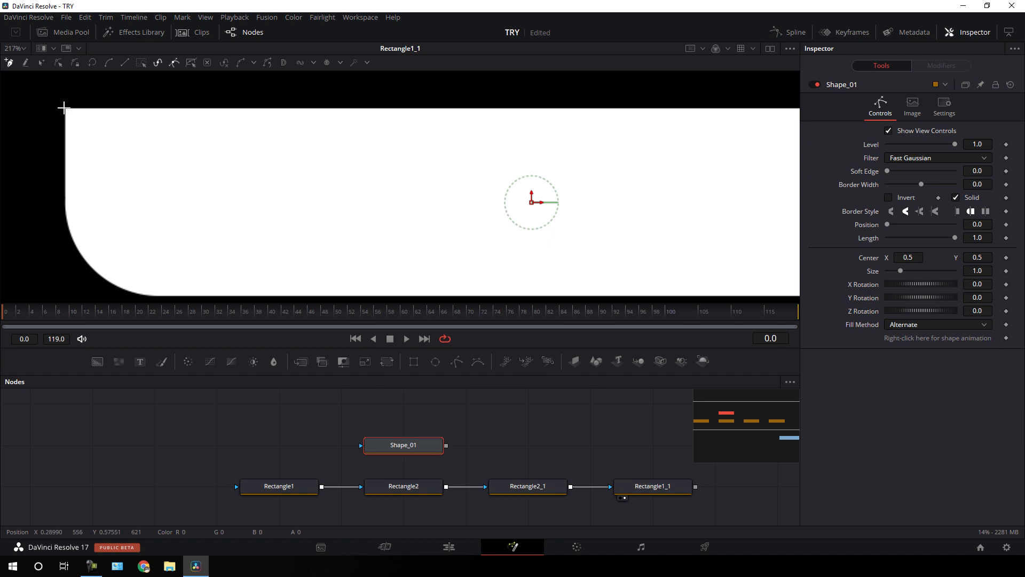
pyautogui.click(65, 108)
pyautogui.moveTo(640, 176); pyautogui.dragTo(315, 182)
pyautogui.click(586, 113)
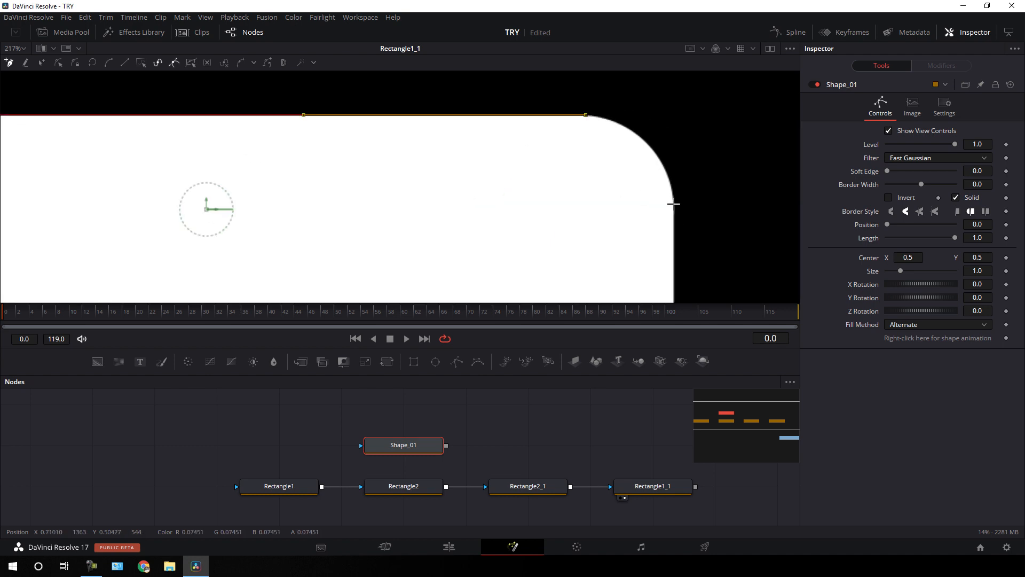
pyautogui.click(673, 202)
pyautogui.moveTo(686, 282); pyautogui.dragTo(692, 203)
pyautogui.click(680, 222)
# Step: Place Shape_01 points at both ends of the rounded lower-left corner and close the polygon at its first point
pyautogui.moveTo(241, 219); pyautogui.dragTo(666, 198)
pyautogui.click(261, 201)
pyautogui.moveTo(175, 135); pyautogui.dragTo(203, 190)
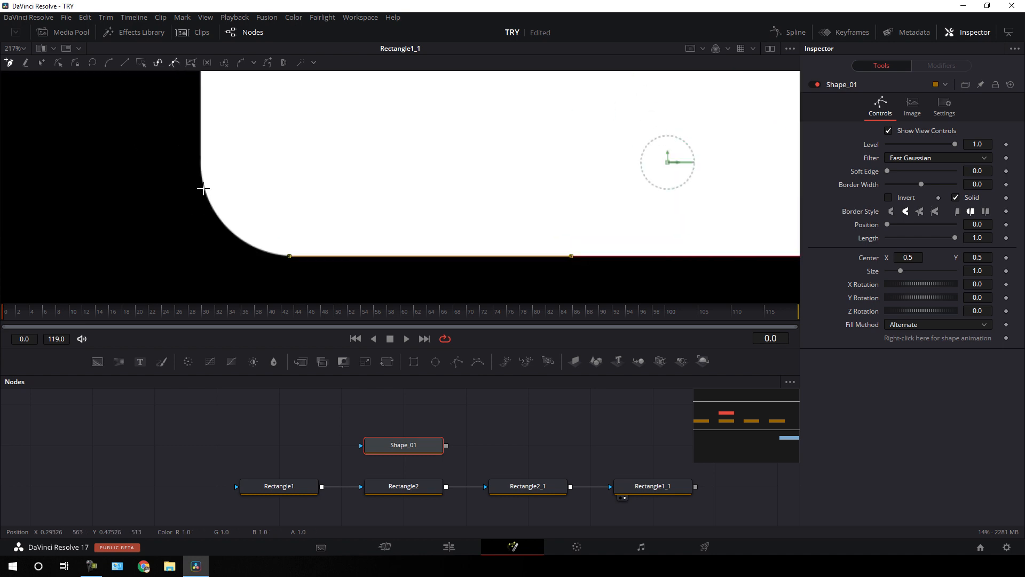
pyautogui.click(200, 169)
pyautogui.moveTo(241, 130); pyautogui.dragTo(252, 208)
pyautogui.hotkey('ctrl', 'z')
pyautogui.click(211, 251)
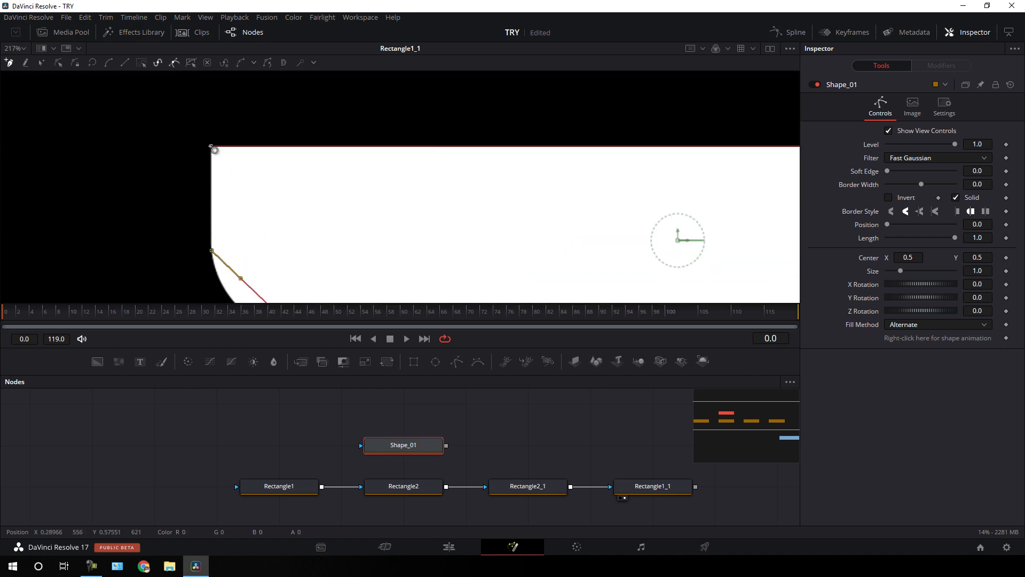
pyautogui.click(211, 147)
pyautogui.moveTo(415, 237); pyautogui.dragTo(288, 158)
pyautogui.scroll(-2, 288, 159)
pyautogui.moveTo(678, 210); pyautogui.dragTo(548, 223)
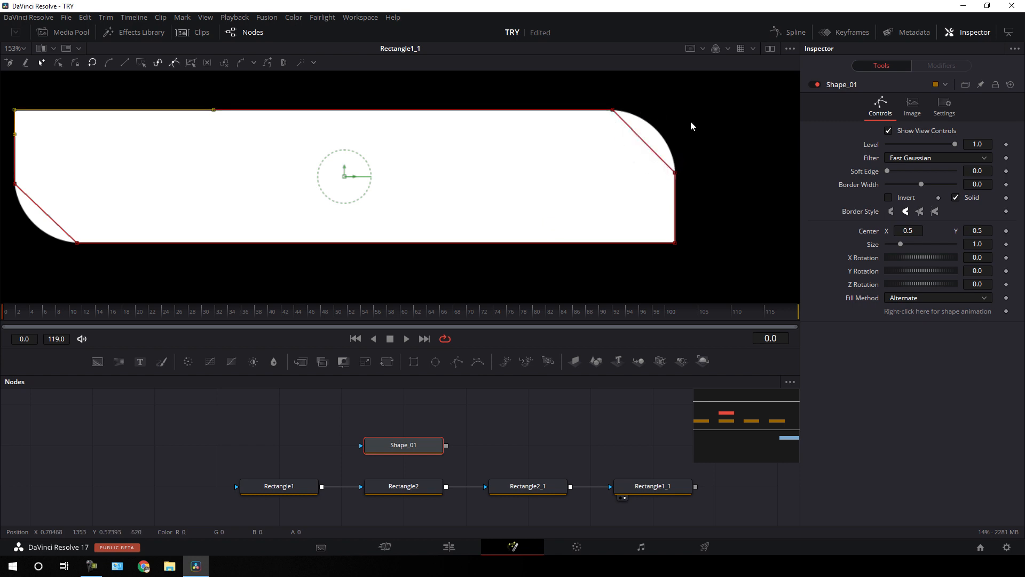
# Step: Bend Shape_01's upper-right diagonal with the handles of its two end points so it follows the bar's rounded corner
pyautogui.scroll(2, 703, 164)
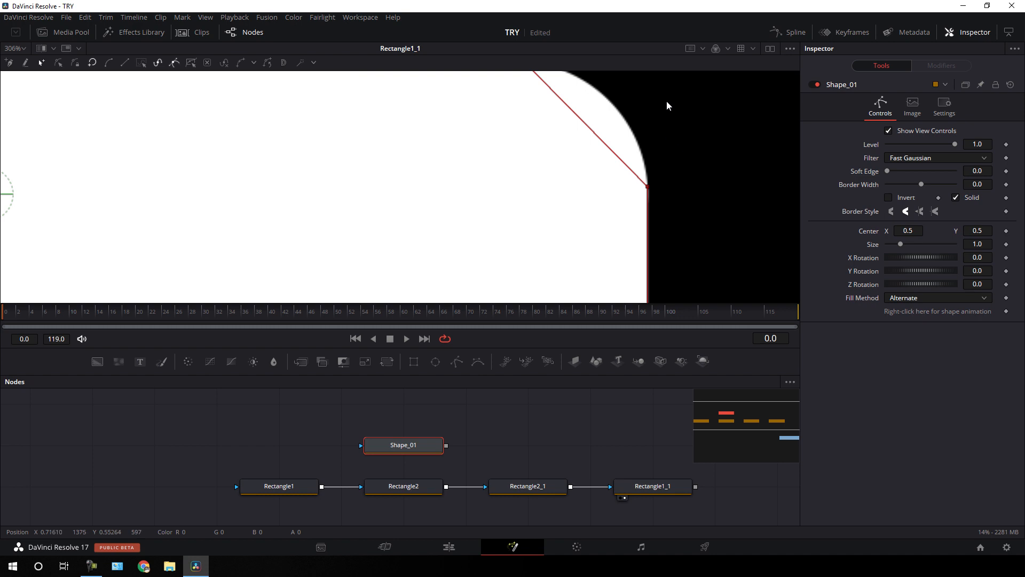
pyautogui.moveTo(667, 101); pyautogui.dragTo(665, 172)
pyautogui.moveTo(544, 113); pyautogui.dragTo(503, 152)
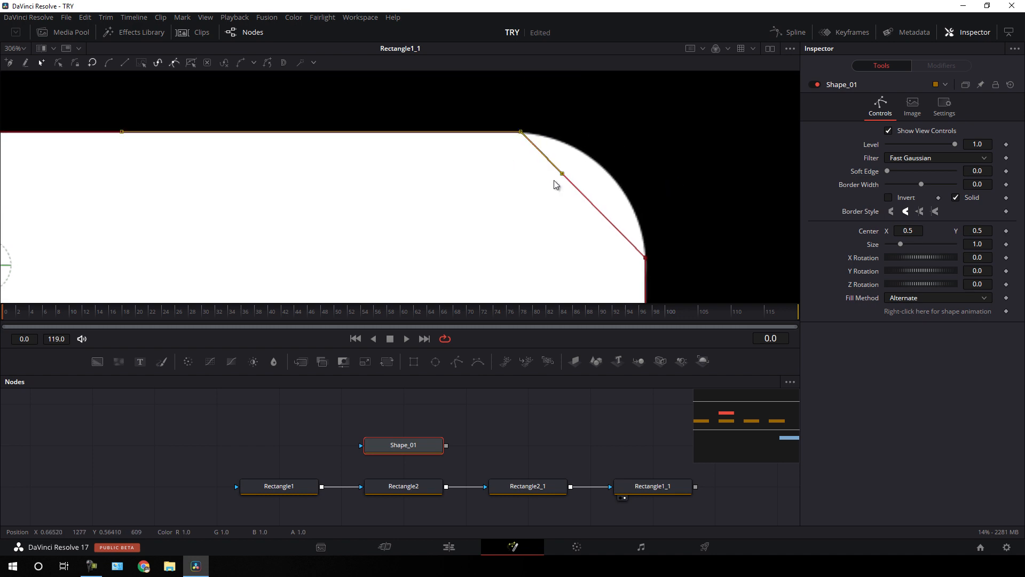
pyautogui.moveTo(563, 175); pyautogui.dragTo(579, 148)
pyautogui.moveTo(668, 228); pyautogui.dragTo(621, 262)
pyautogui.moveTo(603, 222); pyautogui.dragTo(642, 183)
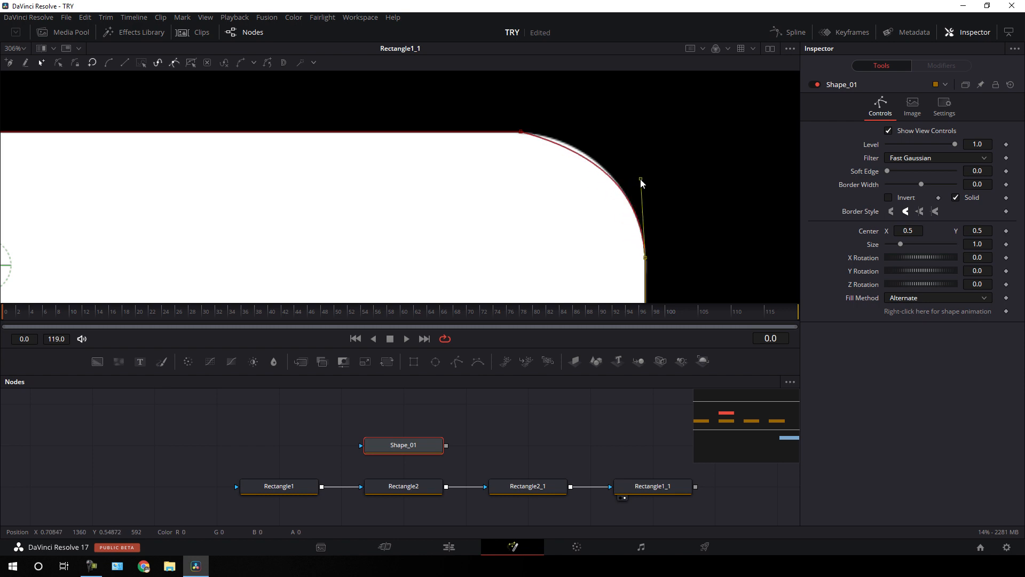
pyautogui.moveTo(557, 116); pyautogui.dragTo(504, 148)
pyautogui.moveTo(581, 148); pyautogui.dragTo(585, 139)
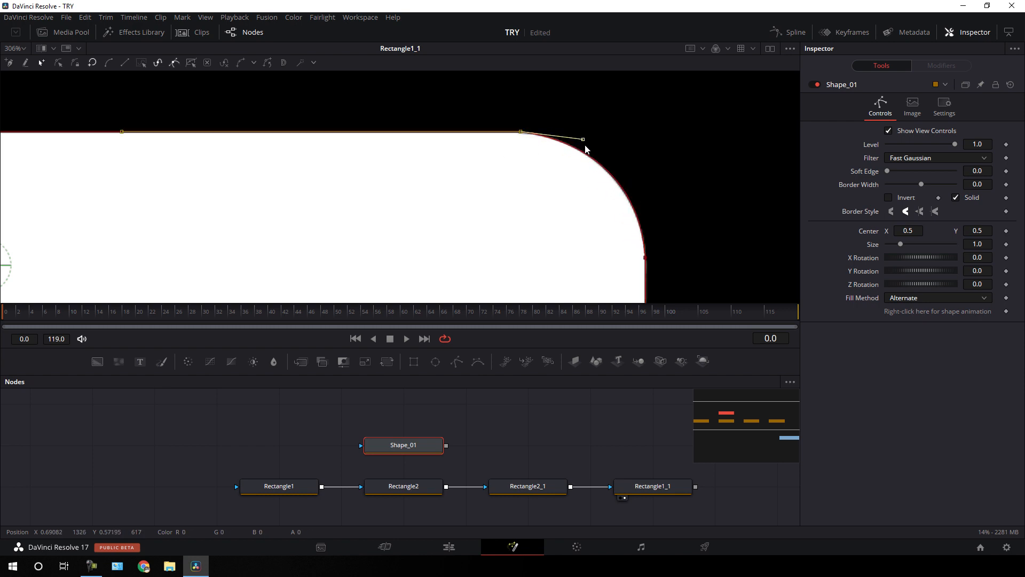
# Step: Curve Shape_01's lower-left segment along the rounded corner by adjusting the handles of its two end points
pyautogui.moveTo(229, 262); pyautogui.dragTo(612, 180)
pyautogui.moveTo(227, 222); pyautogui.dragTo(791, 169)
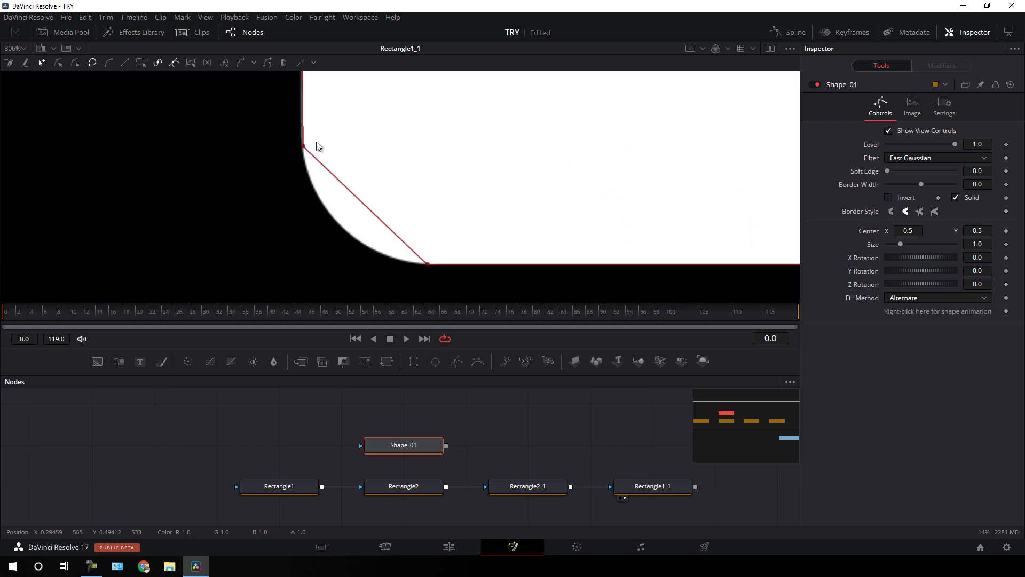
pyautogui.moveTo(316, 141); pyautogui.dragTo(292, 156)
pyautogui.moveTo(344, 186); pyautogui.dragTo(319, 211)
pyautogui.moveTo(441, 244); pyautogui.dragTo(413, 281)
pyautogui.moveTo(386, 224); pyautogui.dragTo(345, 255)
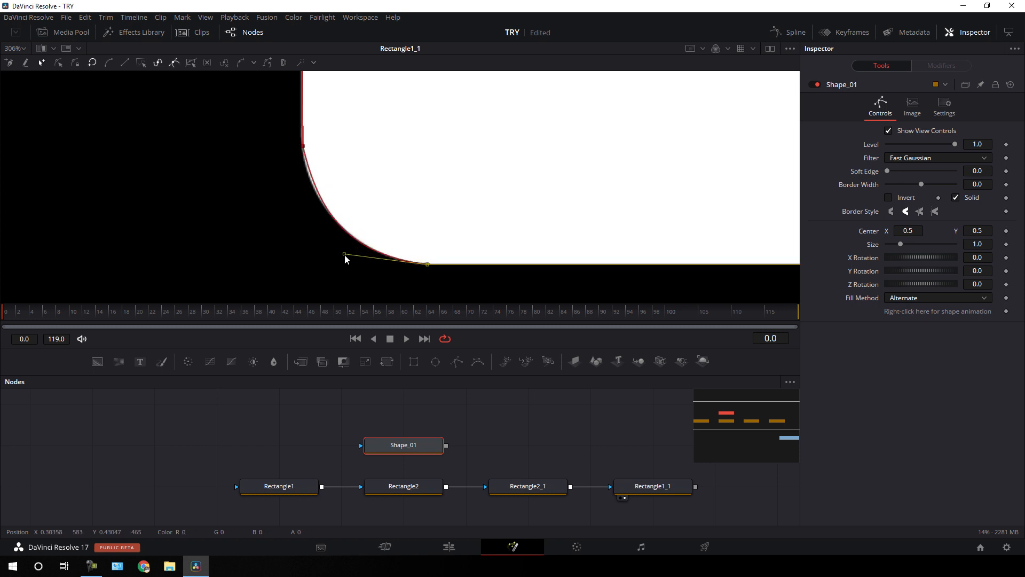
pyautogui.moveTo(318, 133); pyautogui.dragTo(284, 162)
pyautogui.moveTo(317, 210); pyautogui.dragTo(306, 192)
pyautogui.moveTo(340, 119); pyautogui.dragTo(323, 185)
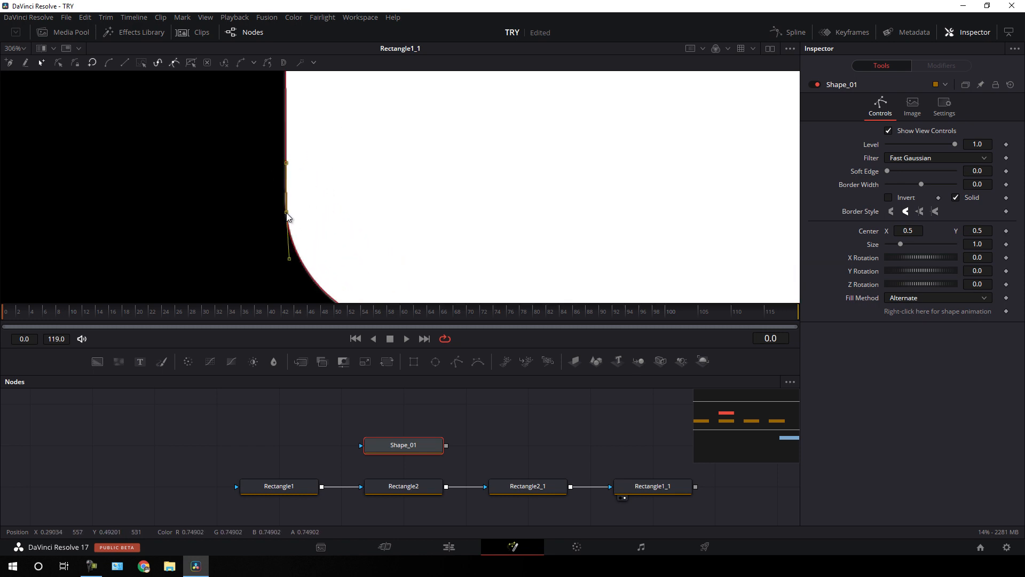
pyautogui.scroll(-5, 309, 215)
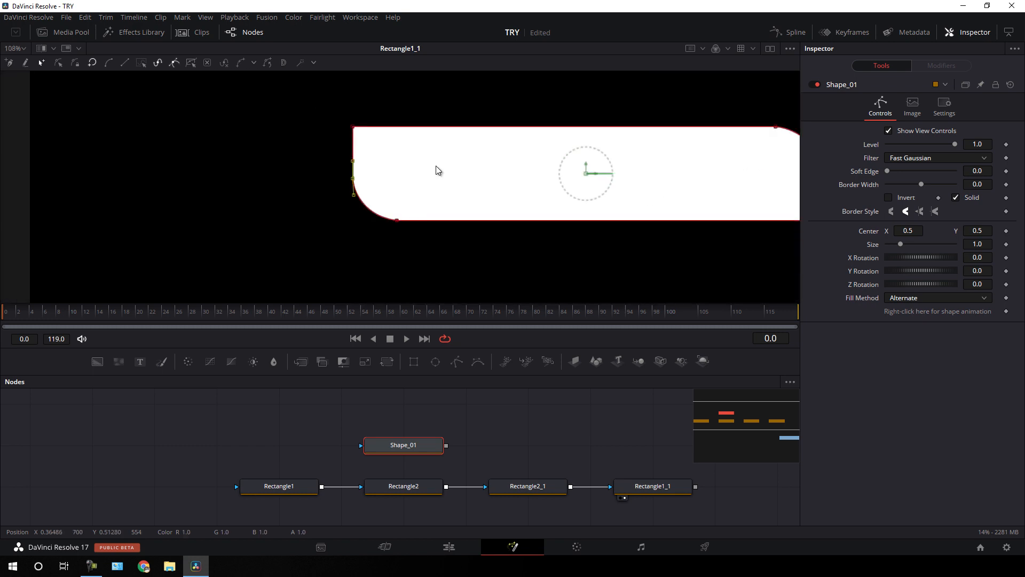
pyautogui.moveTo(696, 158); pyautogui.dragTo(499, 155)
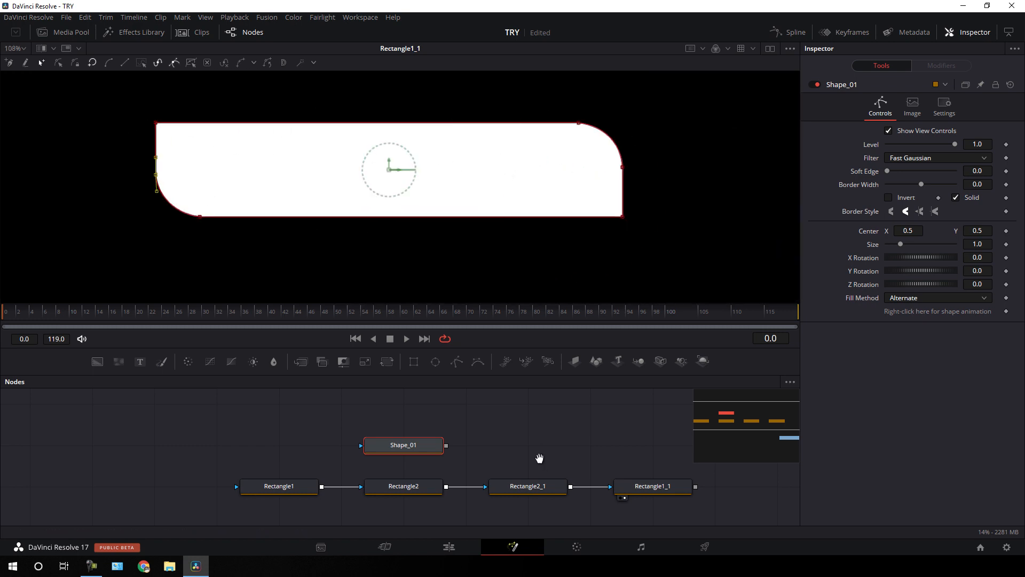
# Step: Delete the four rectangle mask nodes and show Shape_01 in the viewer
pyautogui.moveTo(539, 458); pyautogui.dragTo(466, 429)
pyautogui.moveTo(139, 493); pyautogui.dragTo(616, 445)
pyautogui.press('Delete')
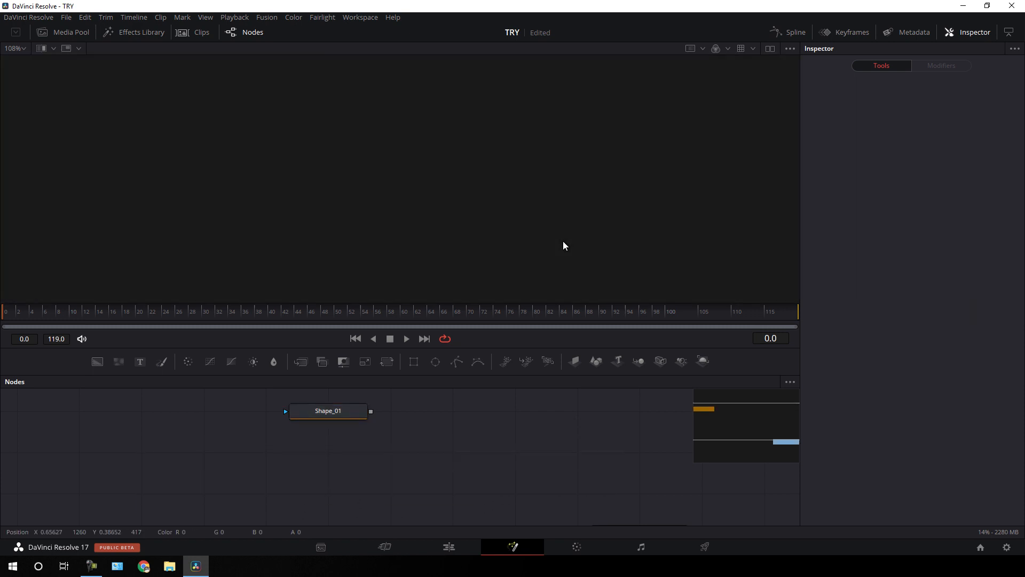
pyautogui.click(328, 423)
pyautogui.press('2')
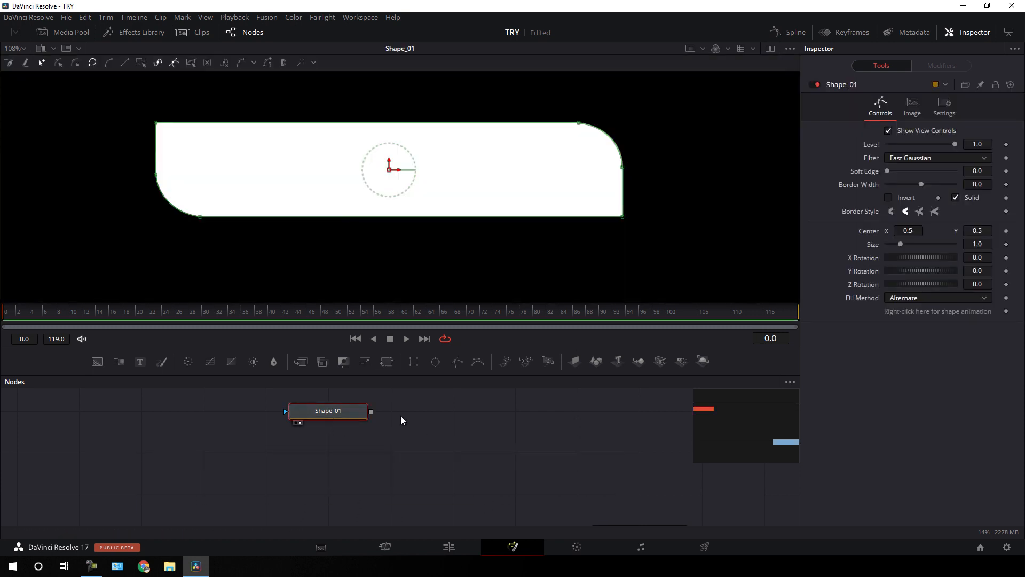
# Step: Add a Background node below Shape_01 and rename it Color_1
pyautogui.click(97, 363)
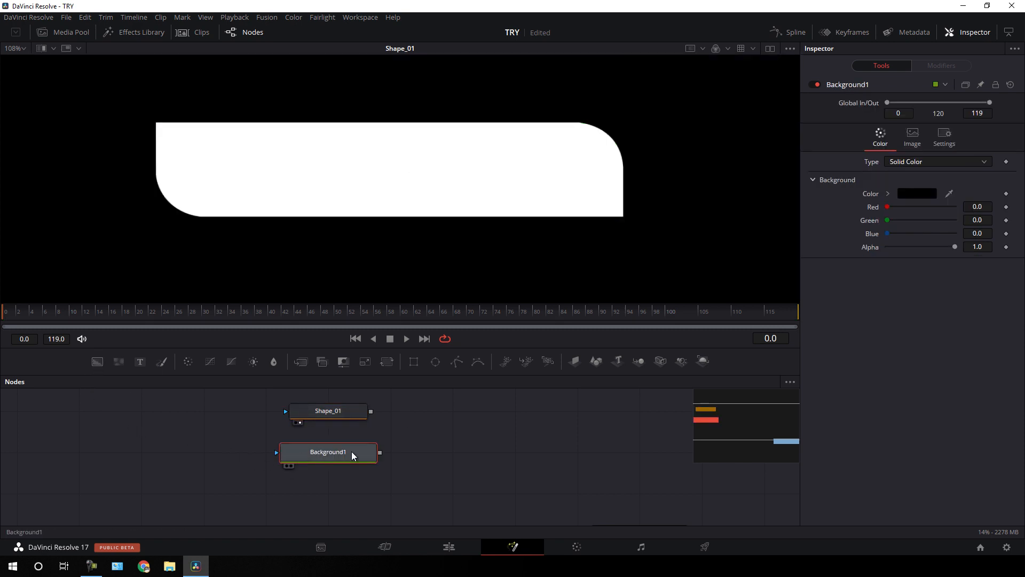
pyautogui.press('F2')
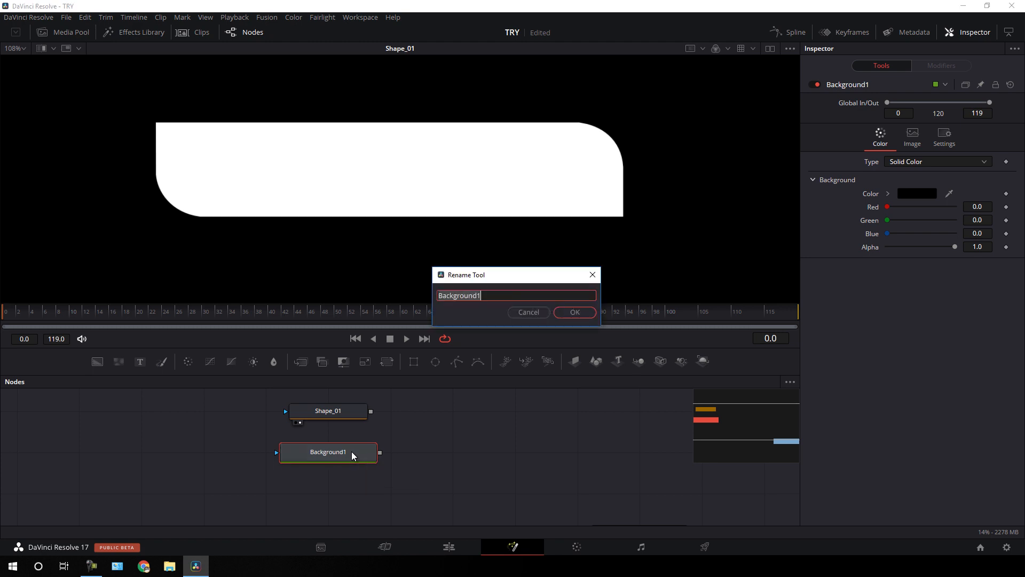
pyautogui.write('Color_1')
pyautogui.press('Return')
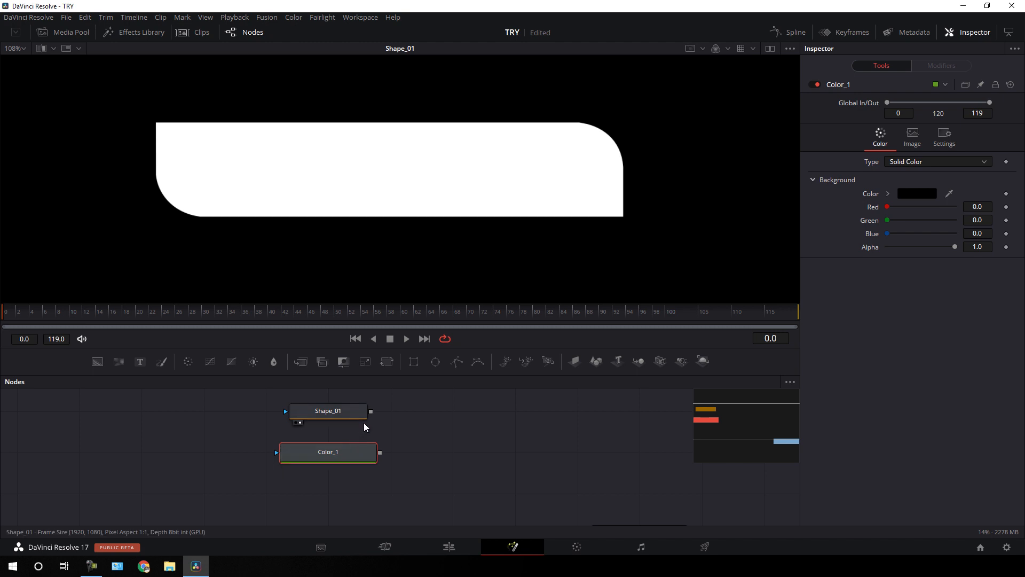
# Step: Connect Shape_01 to Color_1 as its mask, place Shape_01 beside it in line, and show Color_1 in the viewer
pyautogui.moveTo(371, 411); pyautogui.dragTo(354, 456)
pyautogui.moveTo(310, 410); pyautogui.dragTo(180, 442)
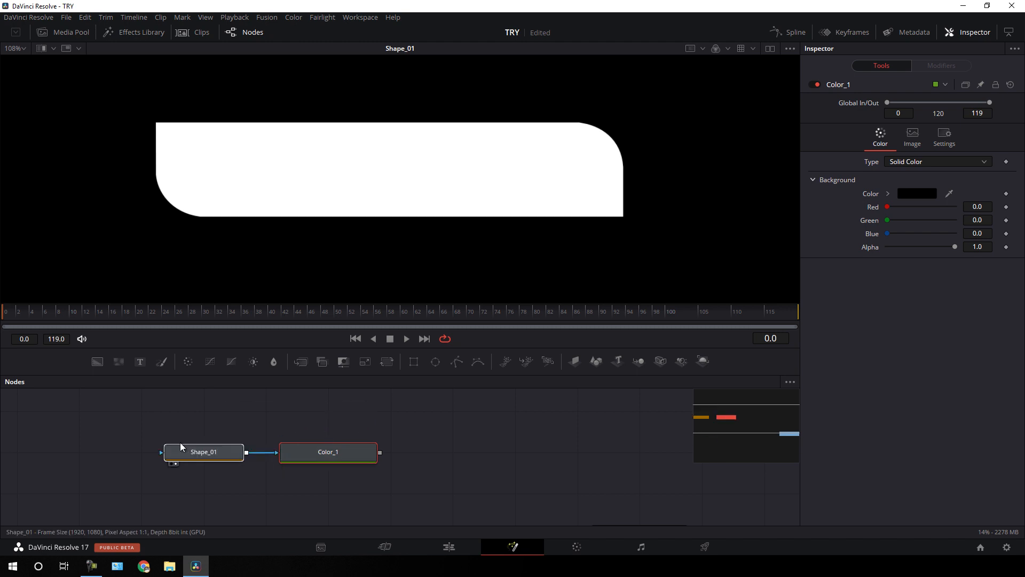
pyautogui.moveTo(331, 454); pyautogui.dragTo(345, 153)
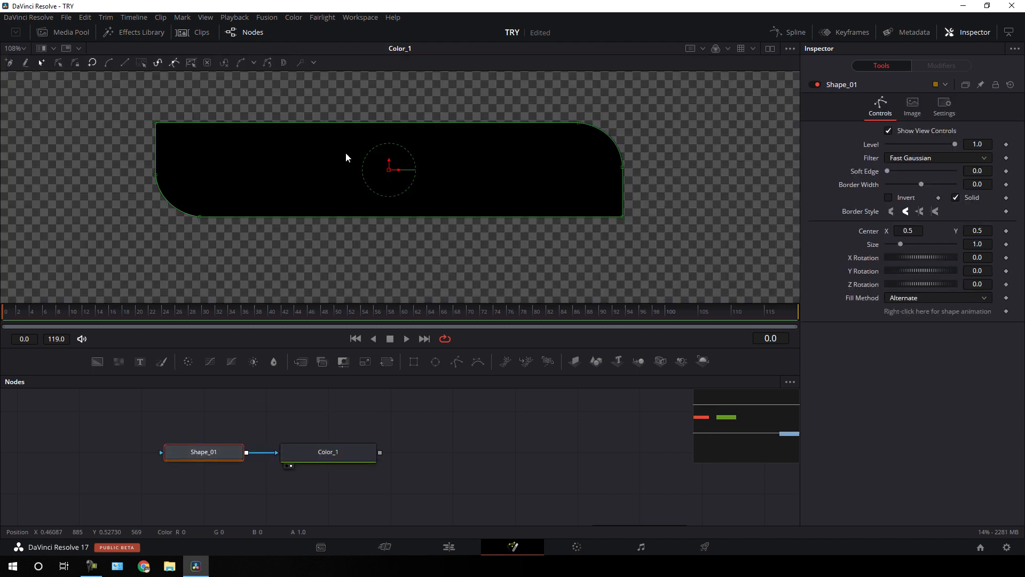
# Step: Set Color_1's background color to orange #ff5500
pyautogui.click(329, 460)
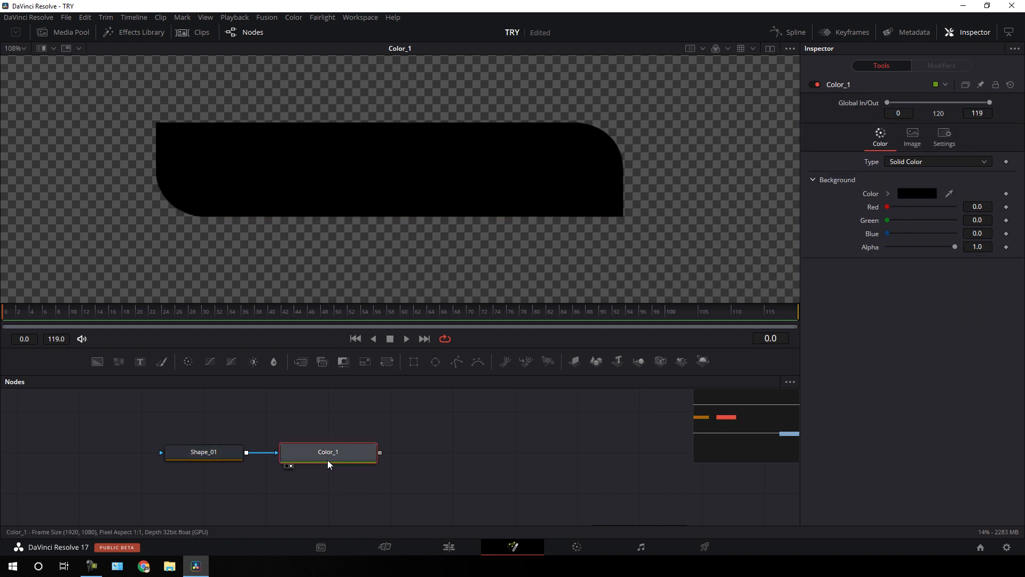
pyautogui.click(921, 195)
pyautogui.click(422, 234)
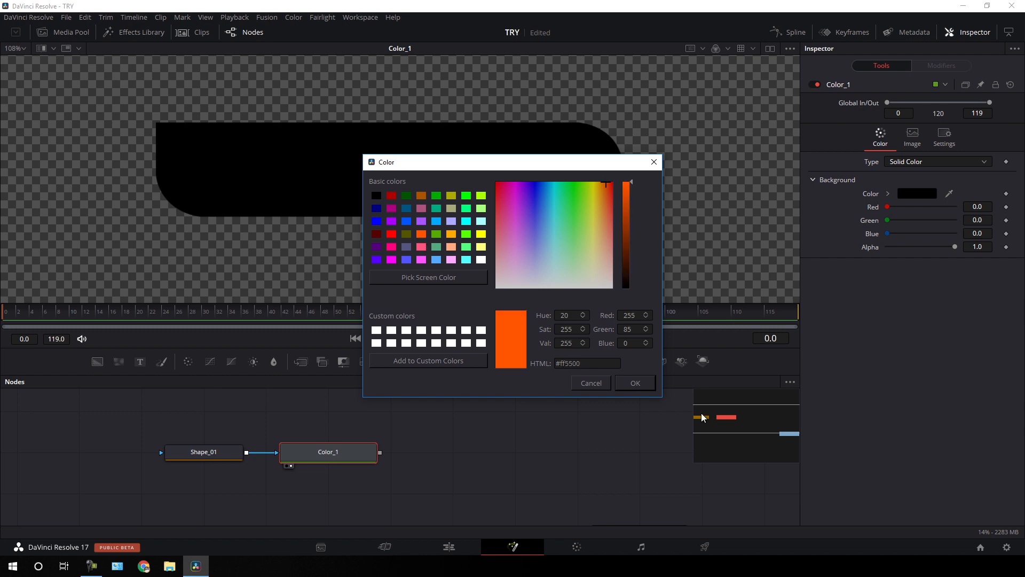
pyautogui.click(635, 383)
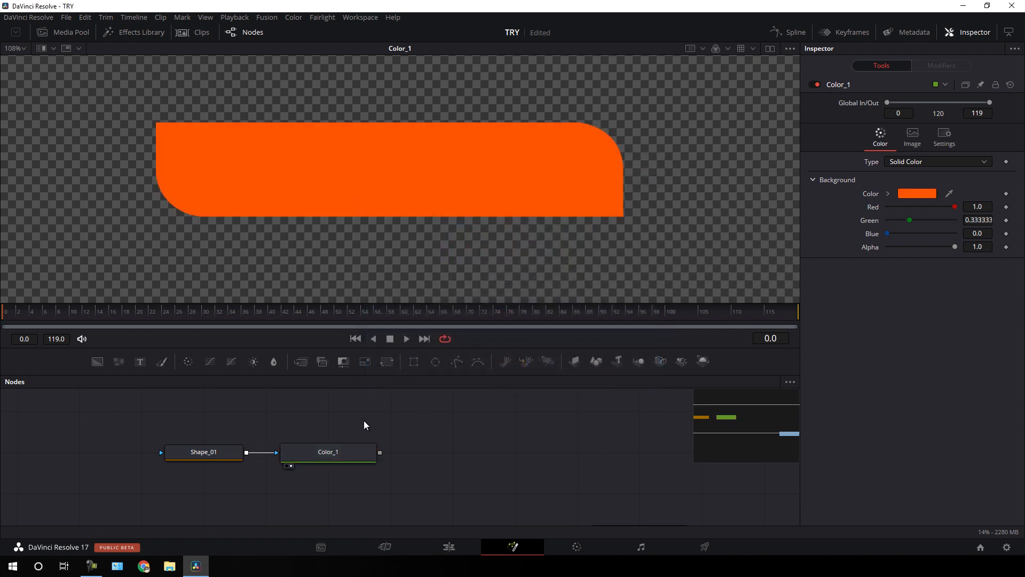
# Step: Set a shape animation keyframe on Shape_01 at frame 60
pyautogui.click(219, 452)
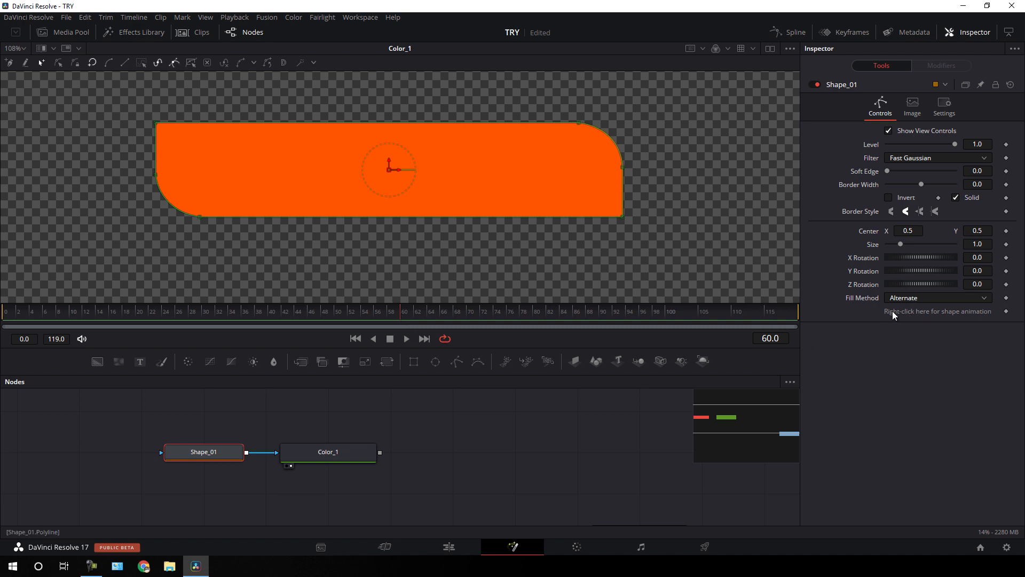
pyautogui.rightClick(913, 312)
pyautogui.click(931, 335)
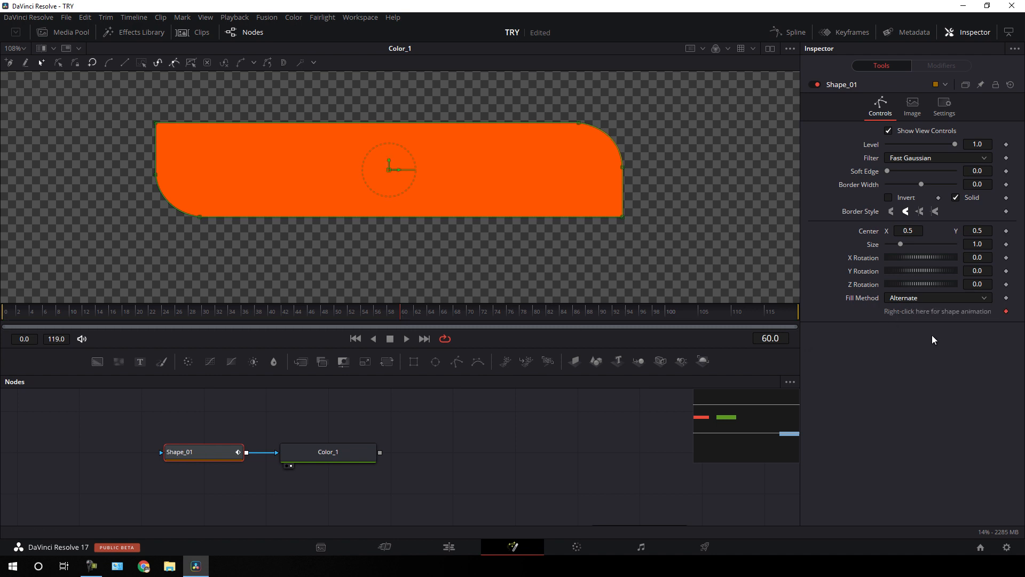
# Step: At frame 30, shift Shape_01's three left-end points rightward until the bar's left edge sits just short of the centre
pyautogui.moveTo(398, 313); pyautogui.dragTo(304, 321)
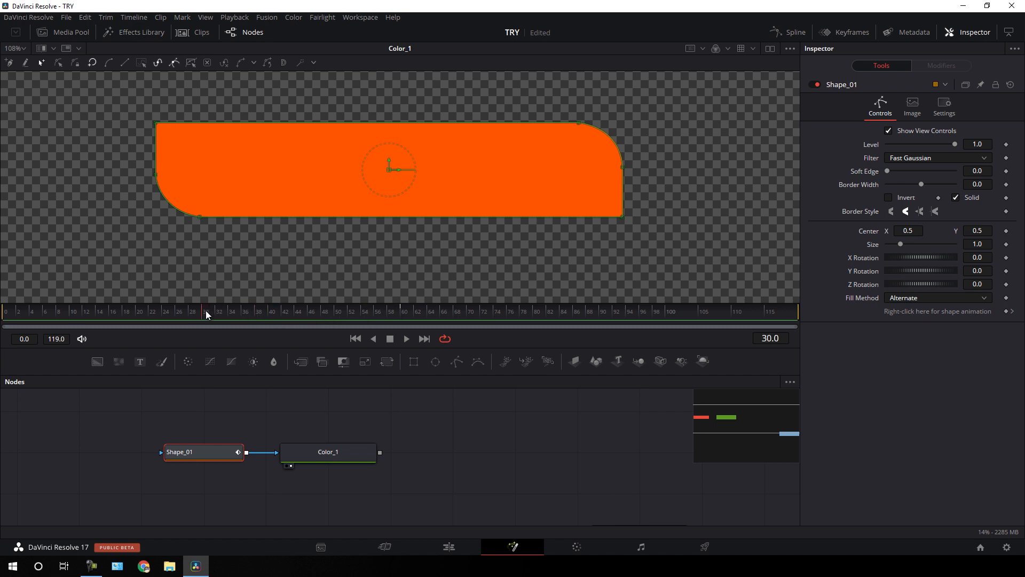
pyautogui.moveTo(117, 114); pyautogui.dragTo(217, 242)
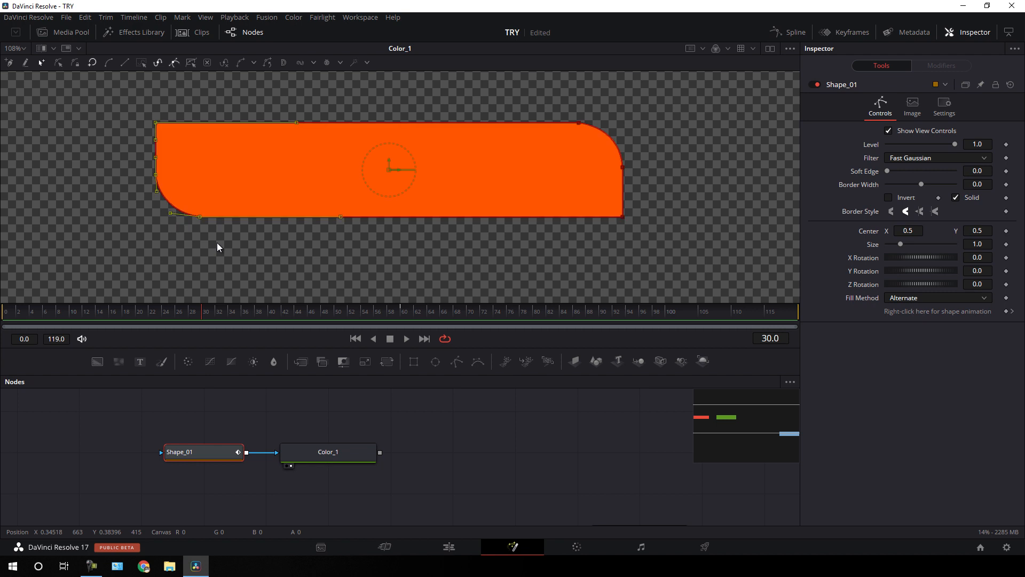
pyautogui.press('Right')
pyautogui.press('Right')
pyautogui.press('Right')
pyautogui.press('Right')
pyautogui.press('Right')
pyautogui.press('Right')
pyautogui.press('Right')
pyautogui.press('Right')
pyautogui.press('Right')
pyautogui.press('Right')
pyautogui.press('Right')
pyautogui.press('Right')
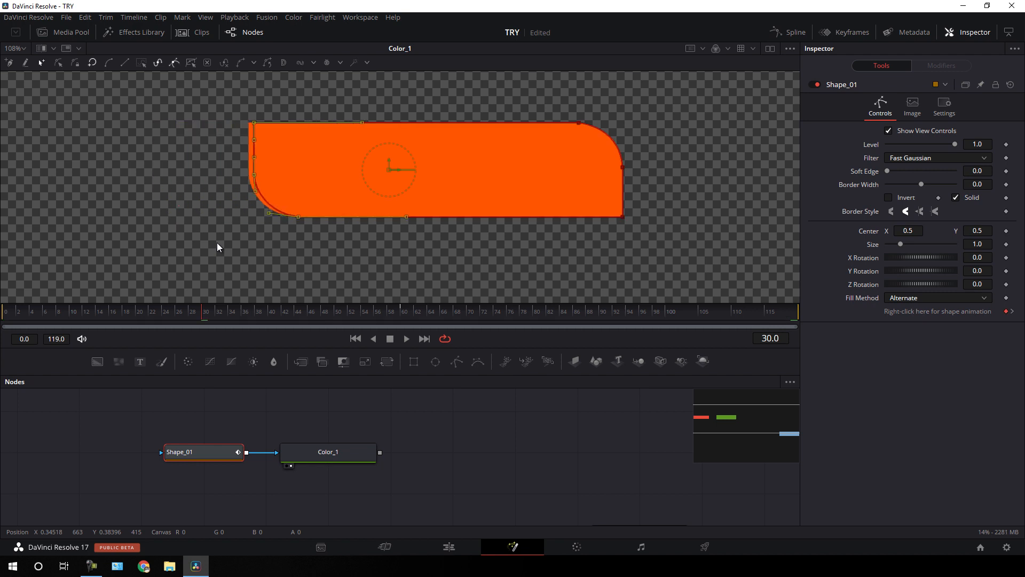
pyautogui.press('Right')
pyautogui.press('Right')
pyautogui.press('Right')
pyautogui.press('Right')
pyautogui.press('Right')
pyautogui.press('Right')
pyautogui.press('Right')
pyautogui.press('Right')
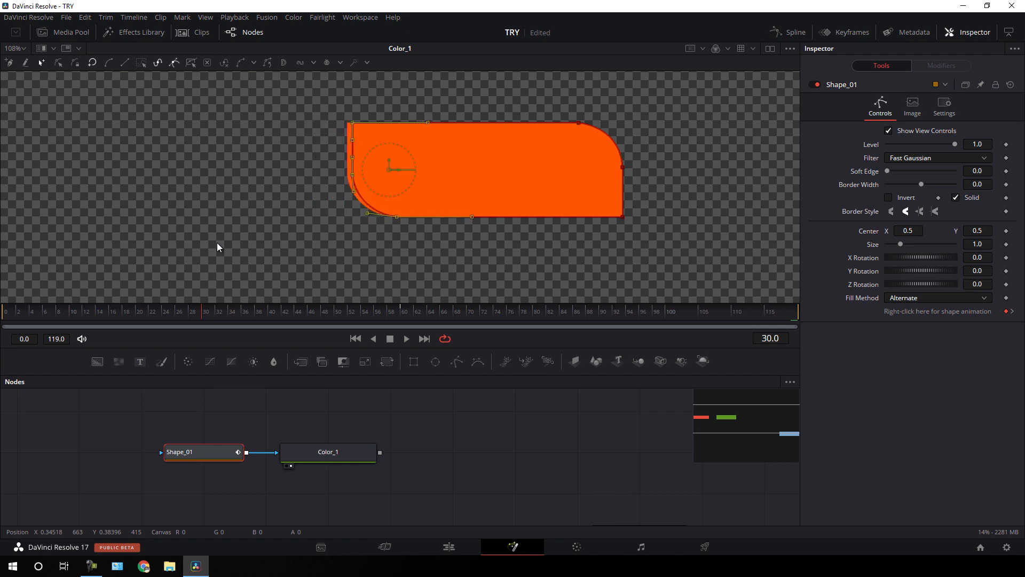
pyautogui.press('Right')
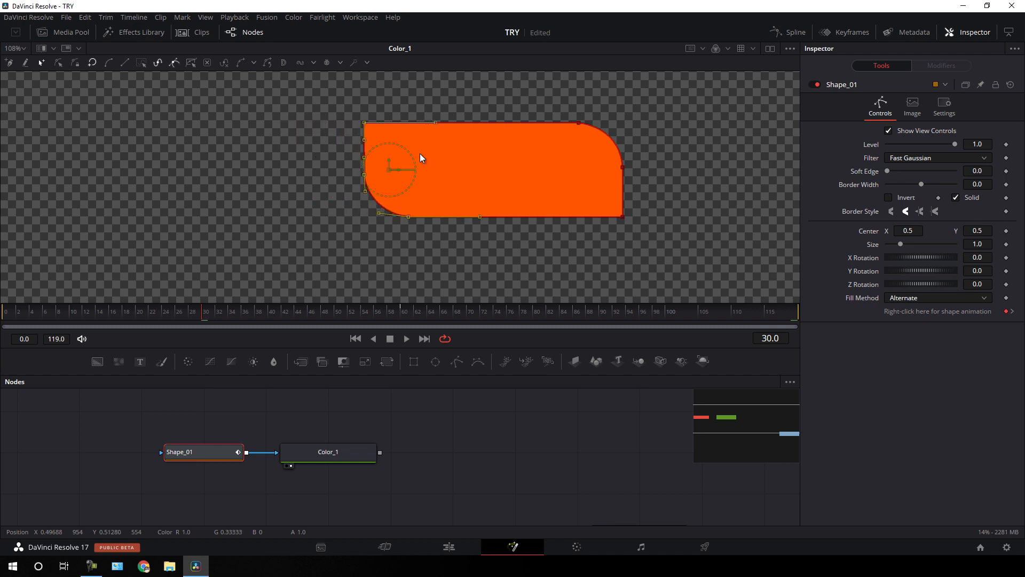
# Step: Shift Shape_01's three right-end points leftward at frame 30 to collapse the bar into a narrow leaf, and play back the opening animation
pyautogui.moveTo(567, 91); pyautogui.dragTo(655, 248)
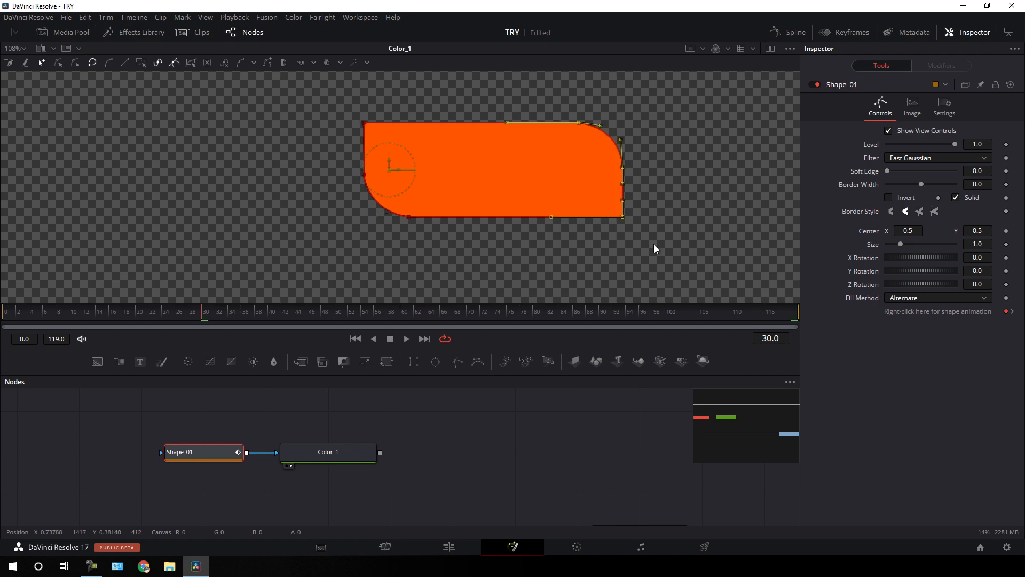
pyautogui.press('Left')
pyautogui.press('Left')
pyautogui.press('Left')
pyautogui.press('Left')
pyautogui.press('Left')
pyautogui.press('Left')
pyautogui.press('Left')
pyautogui.press('Left')
pyautogui.press('Left')
pyautogui.press('Left')
pyautogui.press('Left')
pyautogui.press('Left')
pyautogui.press('Left')
pyautogui.press('Left')
pyautogui.press('Left')
pyautogui.press('Left')
pyautogui.press('Left')
pyautogui.press('Left')
pyautogui.press('Left')
pyautogui.press('Left')
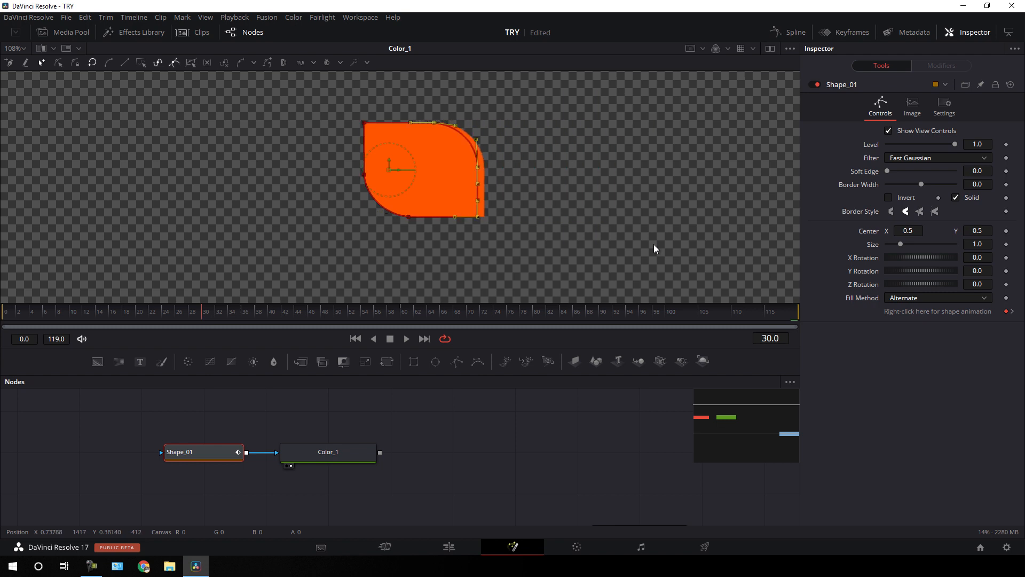
pyautogui.press('Left')
pyautogui.press('Left')
pyautogui.press('Left')
pyautogui.press('Left')
pyautogui.press('Left')
pyautogui.press('Left')
pyautogui.press('Left')
pyautogui.press('Left')
pyautogui.press('Left')
pyautogui.press('Left')
pyautogui.press('Left')
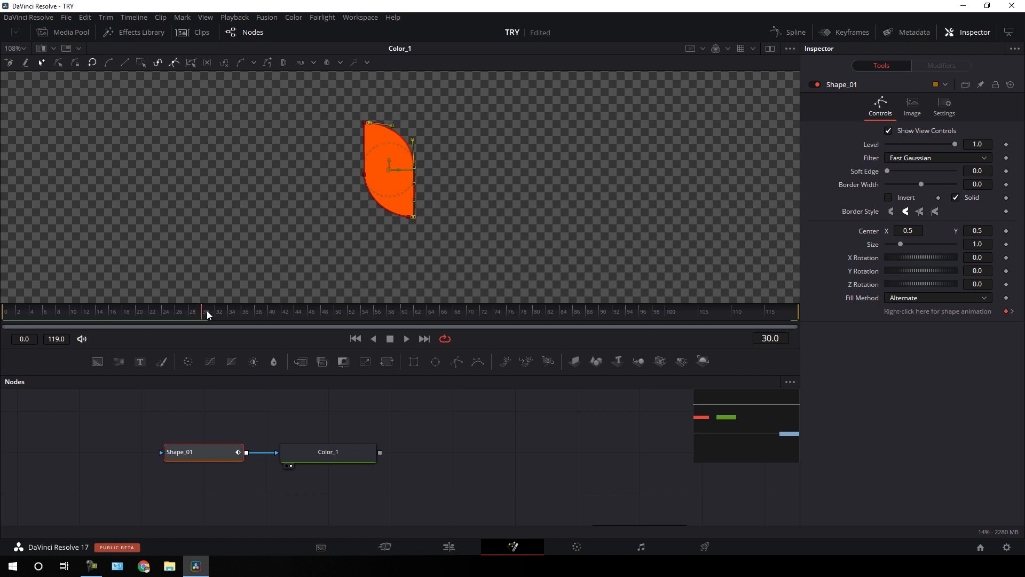
pyautogui.moveTo(207, 310)
pyautogui.mouseDown()
pyautogui.moveTo(415, 321)
pyautogui.moveTo(226, 311)
pyautogui.mouseUp()
pyautogui.press('space')
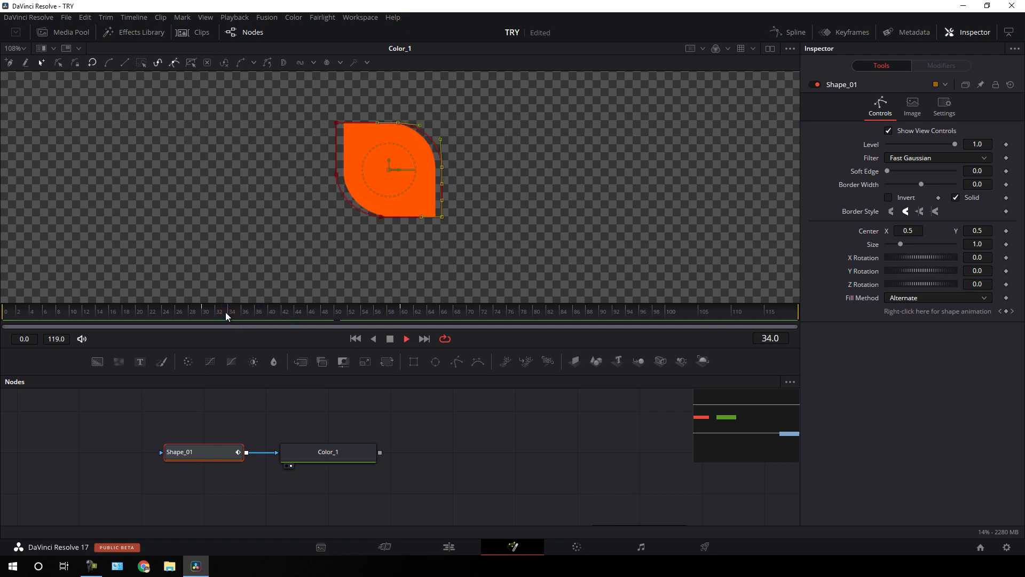
pyautogui.press('space')
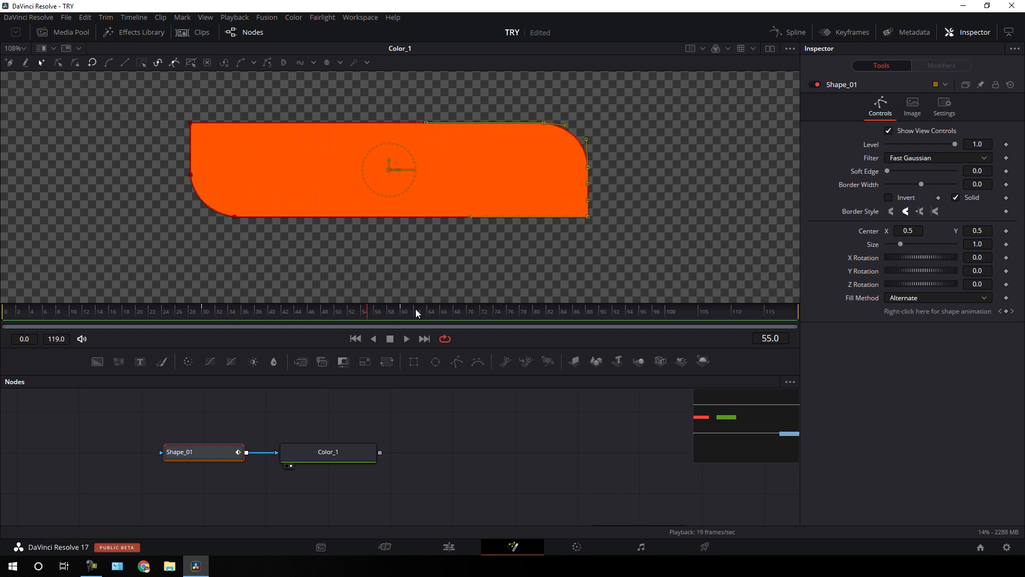
# Step: Show Shape_01's Polyline curve in an enlarged spline editor and fit the curve to the view
pyautogui.click(793, 35)
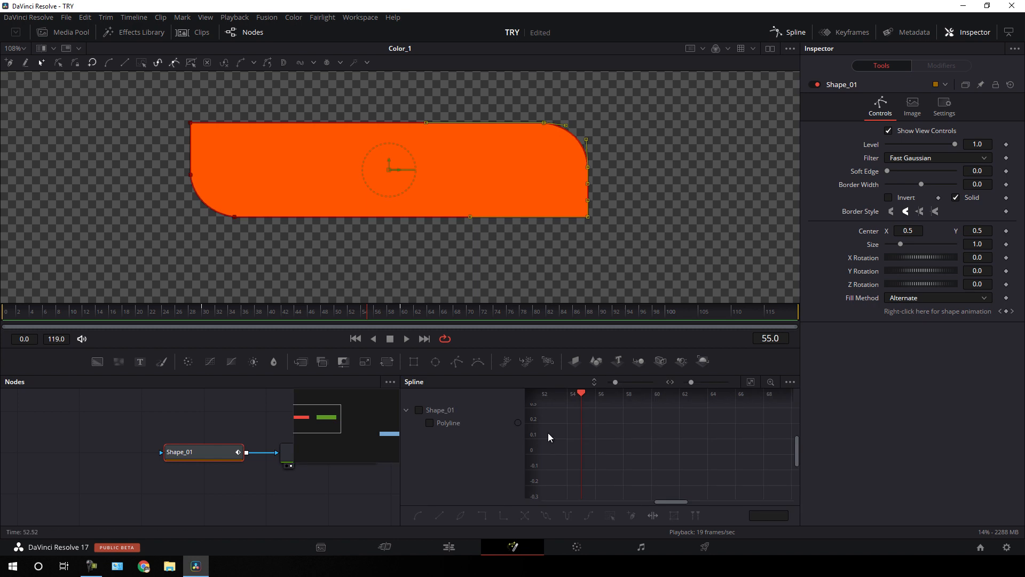
pyautogui.click(607, 433)
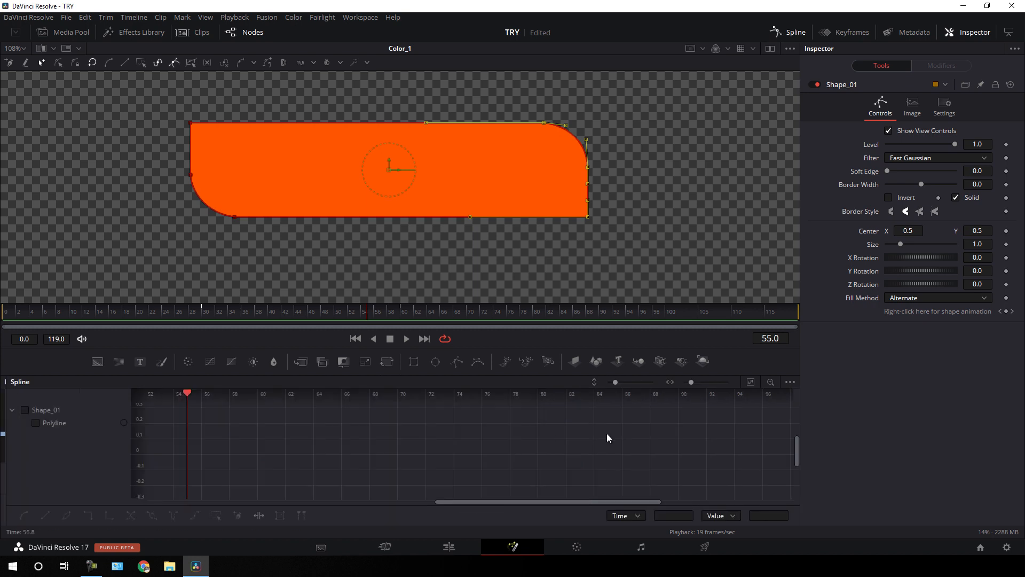
pyautogui.moveTo(482, 347); pyautogui.dragTo(482, 276)
pyautogui.click(36, 354)
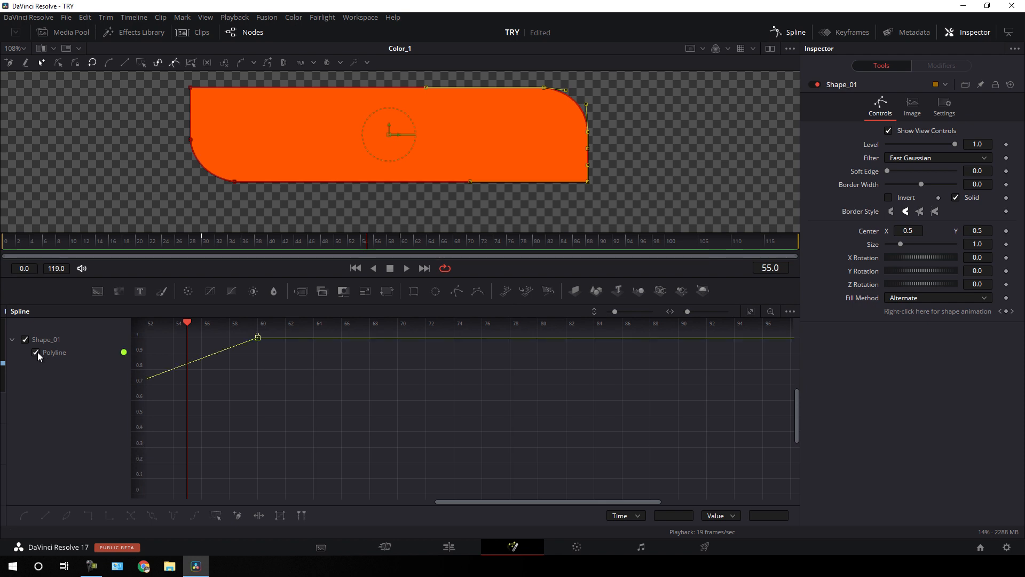
pyautogui.click(750, 312)
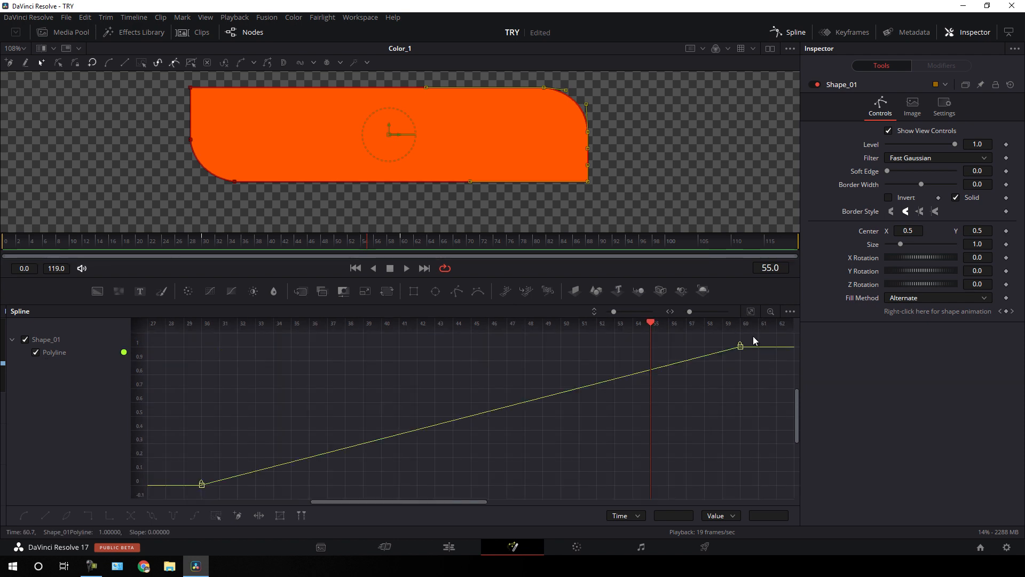
# Step: Smooth both Polyline keyframes, stretch the frame 60 keyframe's handle back to frame 30, and close the spline editor
pyautogui.moveTo(753, 336); pyautogui.dragTo(183, 497)
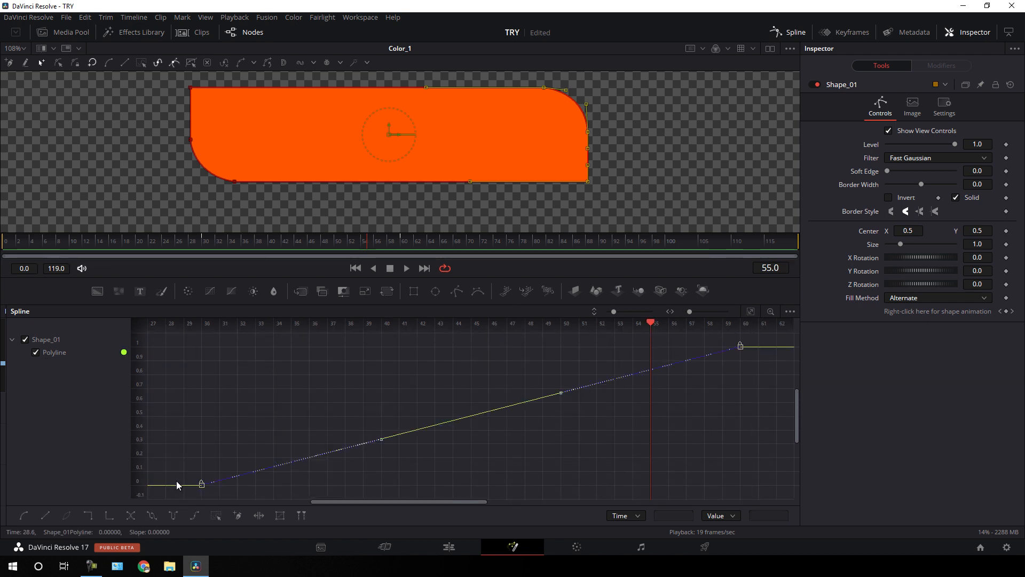
pyautogui.click(23, 517)
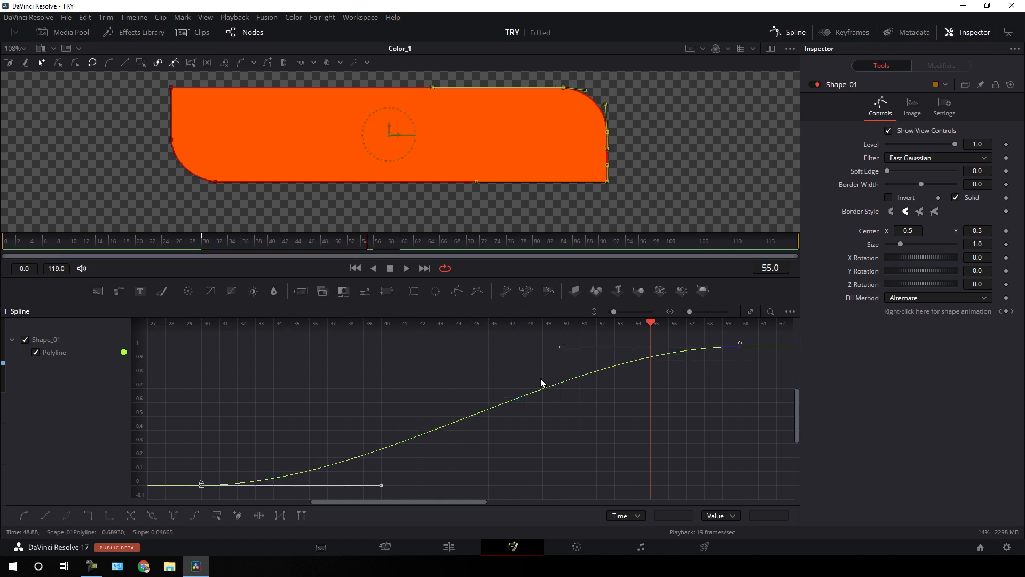
pyautogui.moveTo(652, 327); pyautogui.dragTo(206, 396)
pyautogui.moveTo(560, 348); pyautogui.dragTo(200, 352)
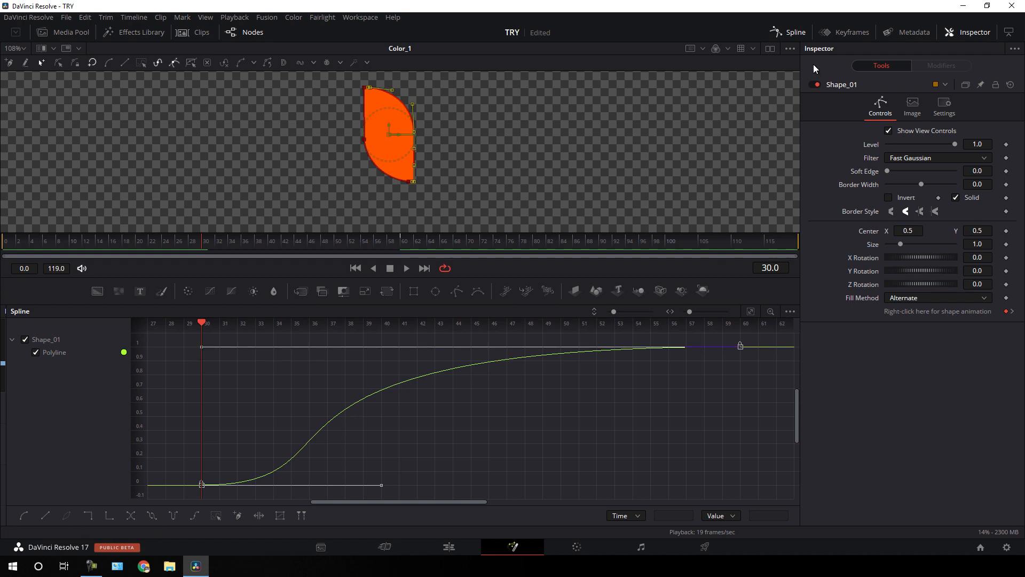
pyautogui.click(796, 32)
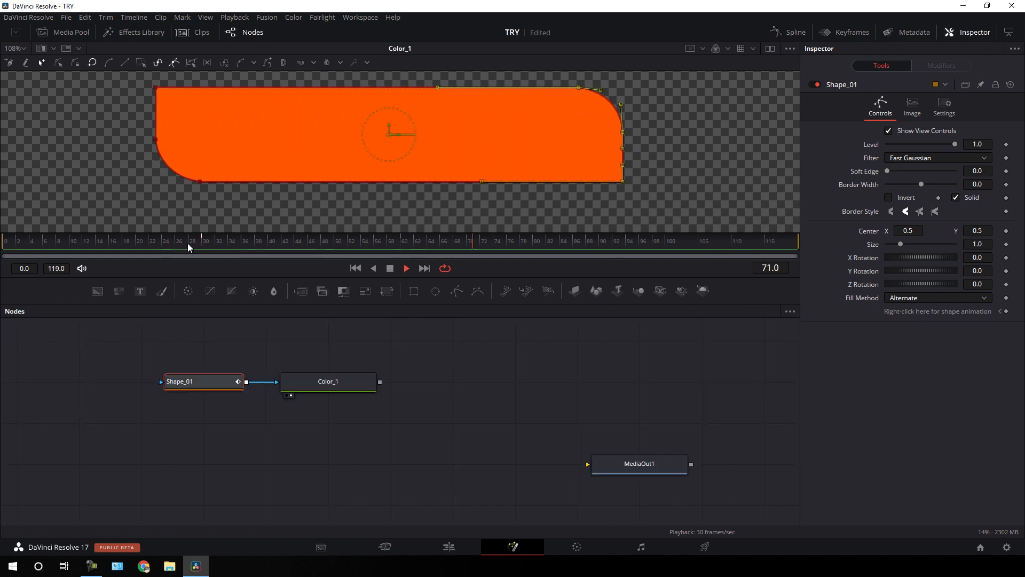
# Step: Add a Text node above Shape_01 in the node graph
pyautogui.click(424, 363)
pyautogui.scroll(2, 425, 363)
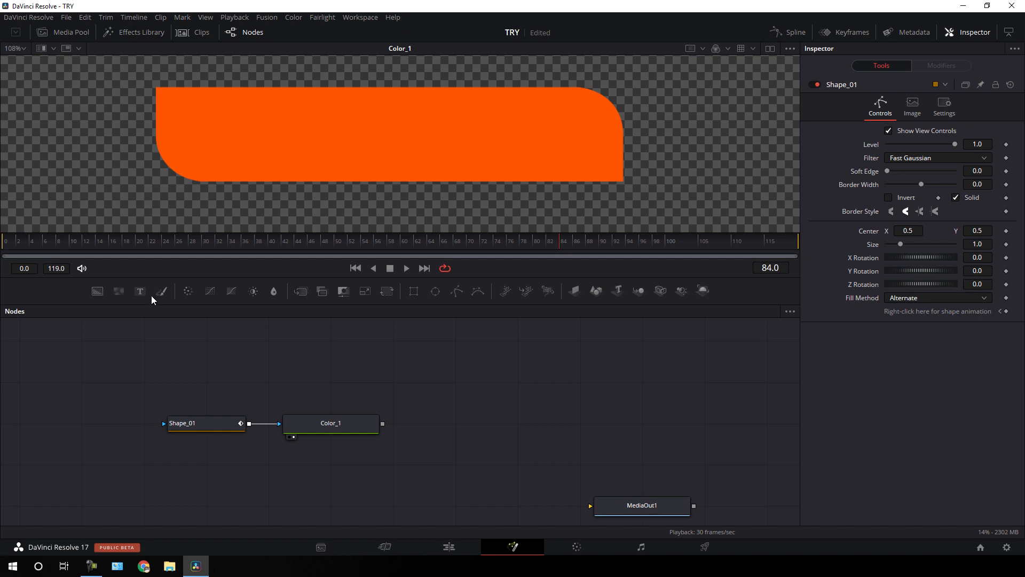
pyautogui.moveTo(139, 291); pyautogui.dragTo(213, 376)
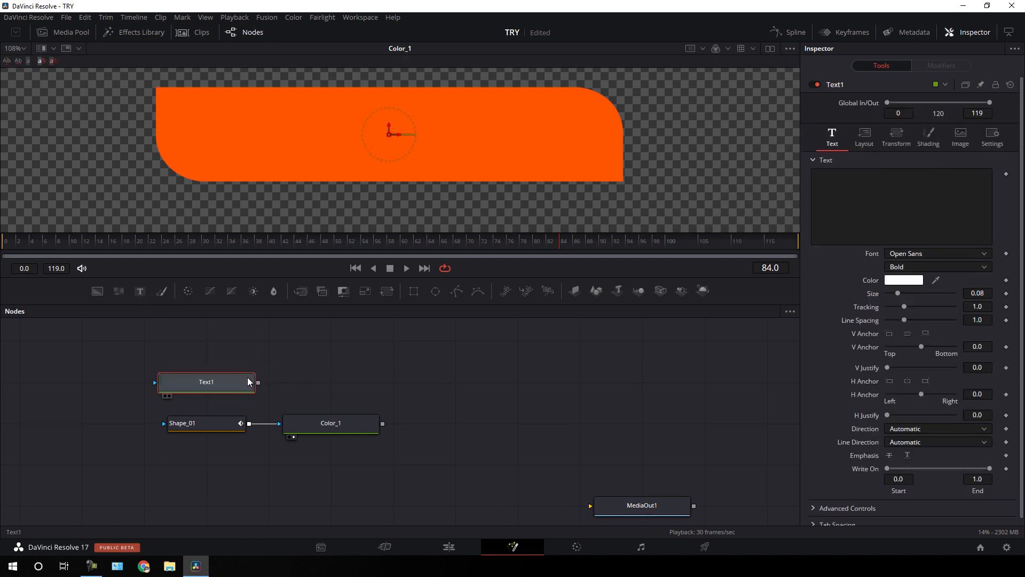
pyautogui.click(354, 379)
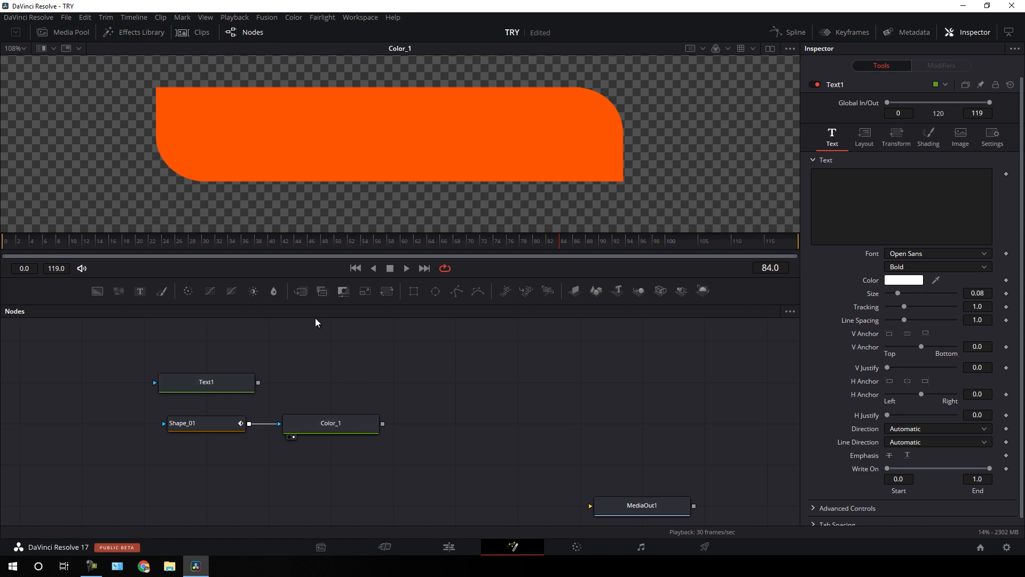
# Step: Add a Merge node with Color_1 as background and Text1 as foreground, and show it in the viewer
pyautogui.moveTo(303, 291); pyautogui.dragTo(435, 376)
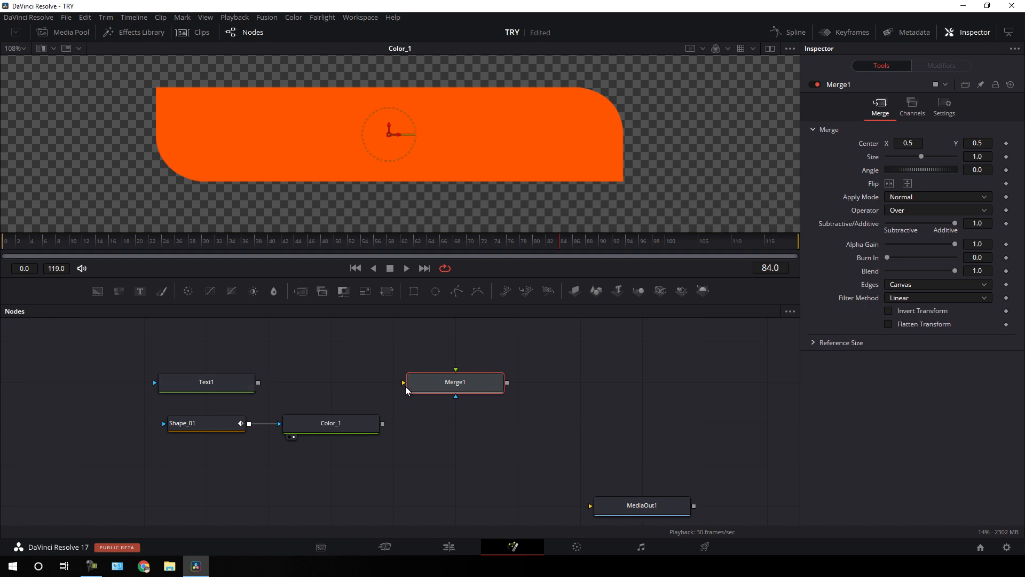
pyautogui.moveTo(403, 384); pyautogui.dragTo(332, 428)
pyautogui.moveTo(457, 370); pyautogui.dragTo(213, 381)
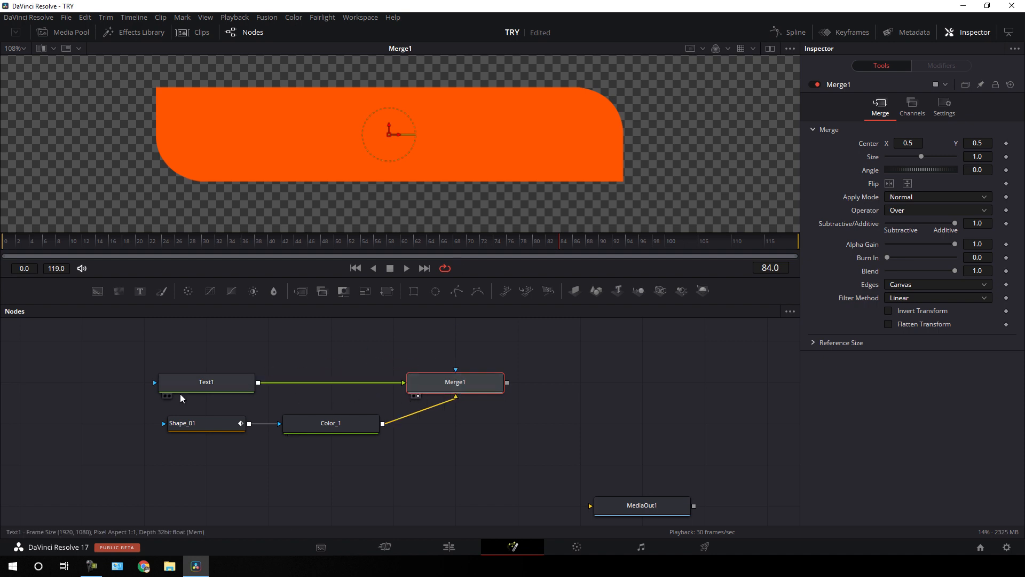
pyautogui.click(208, 382)
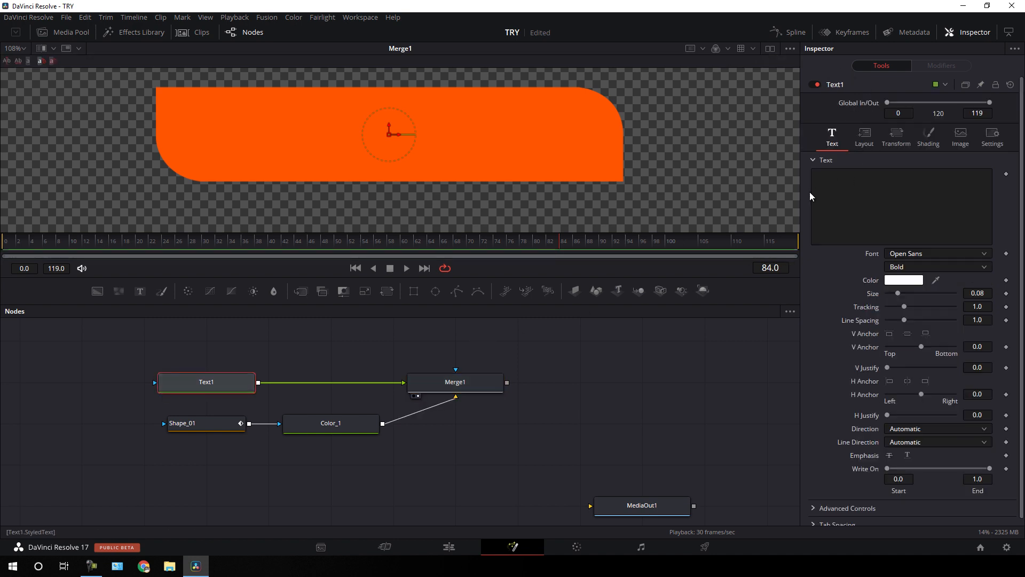
pyautogui.click(849, 195)
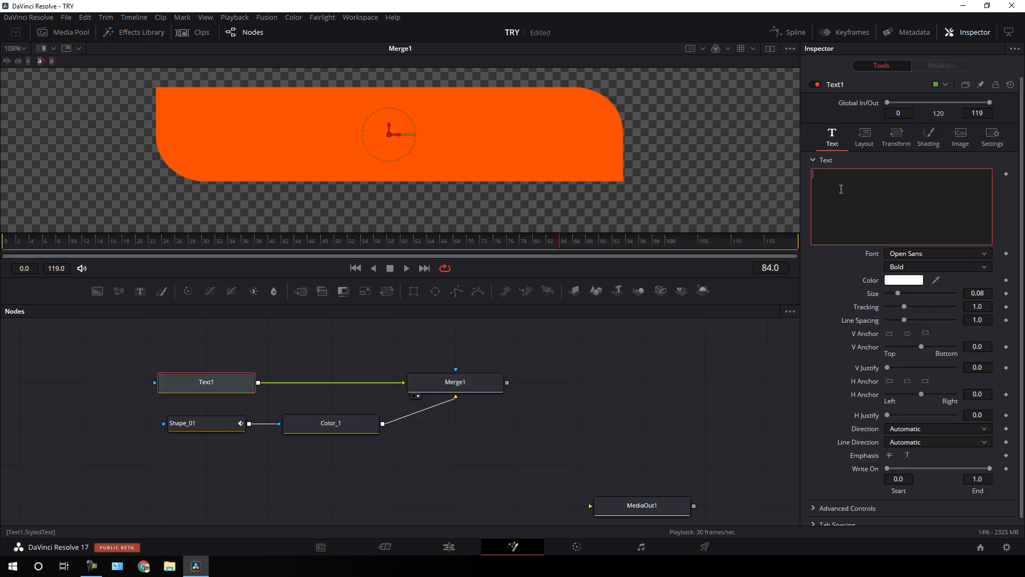
pyautogui.write('@username')
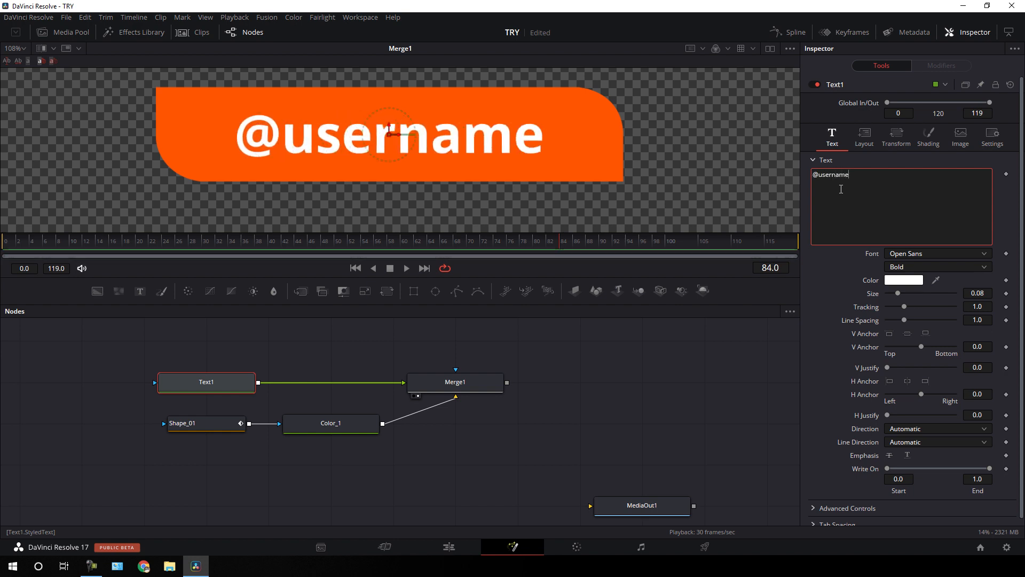
# Step: Set Text1's font to Century Gothic in the Regular style
pyautogui.click(913, 255)
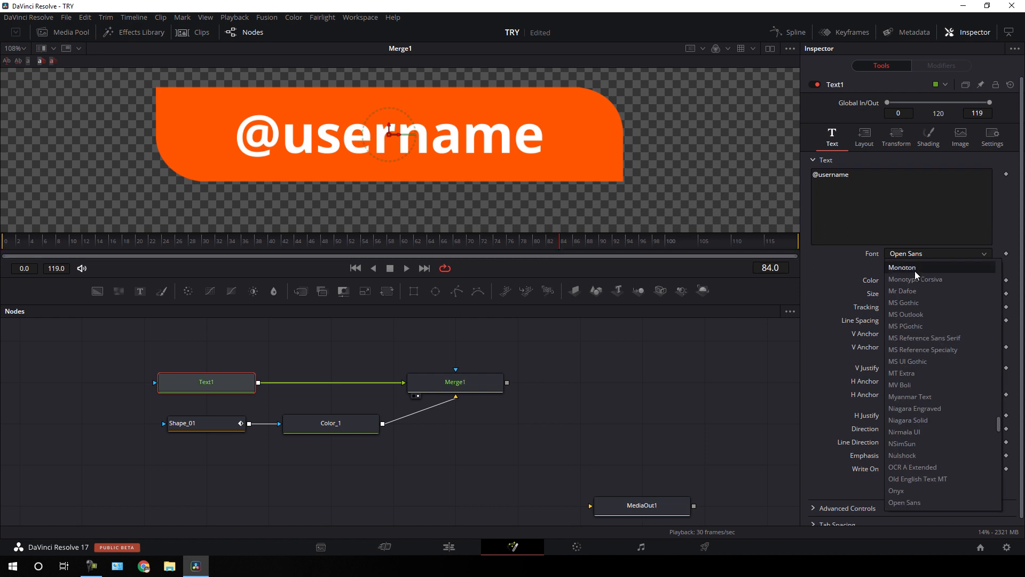
pyautogui.scroll(20, 914, 384)
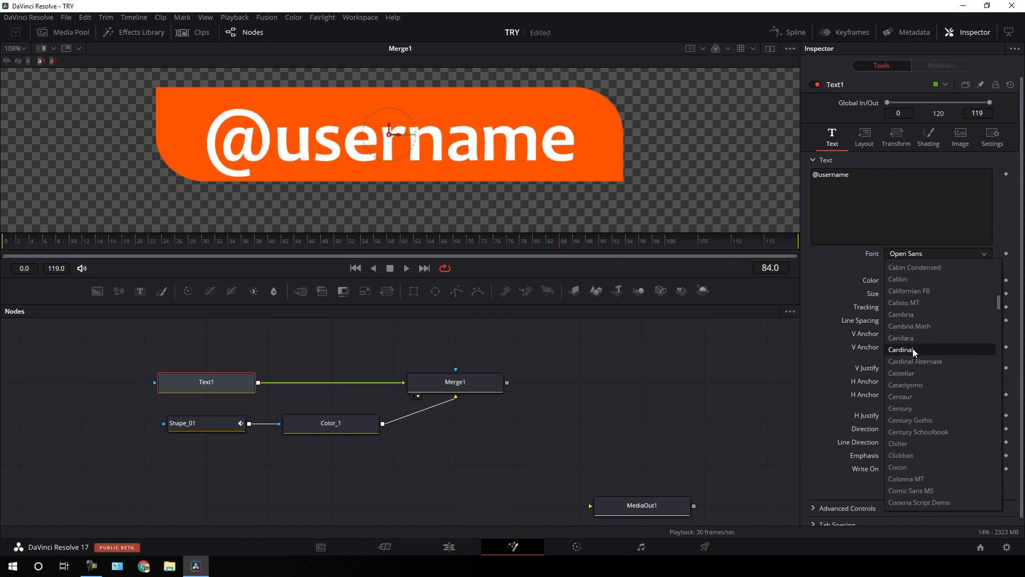
pyautogui.click(919, 420)
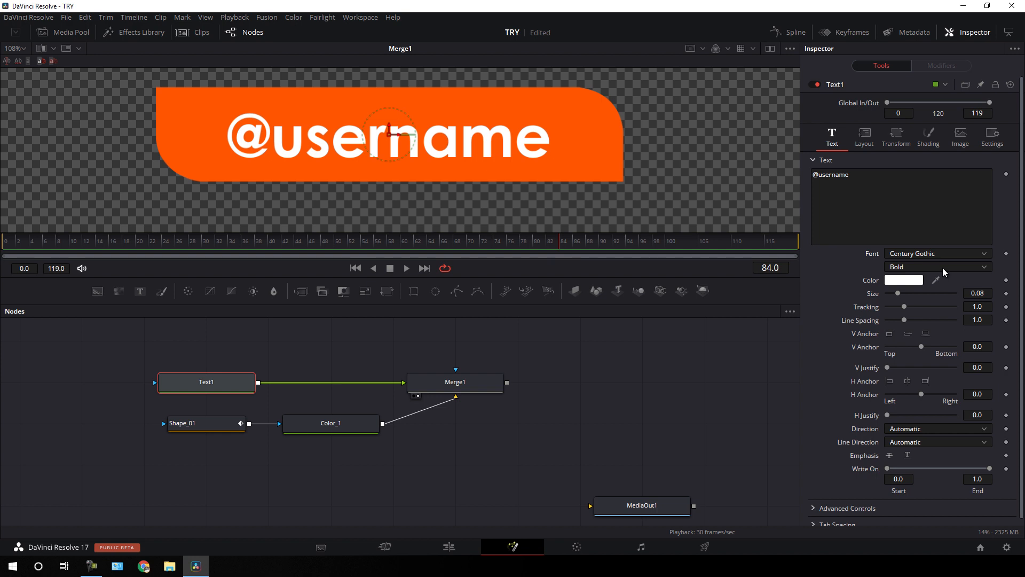
pyautogui.click(943, 267)
pyautogui.click(915, 312)
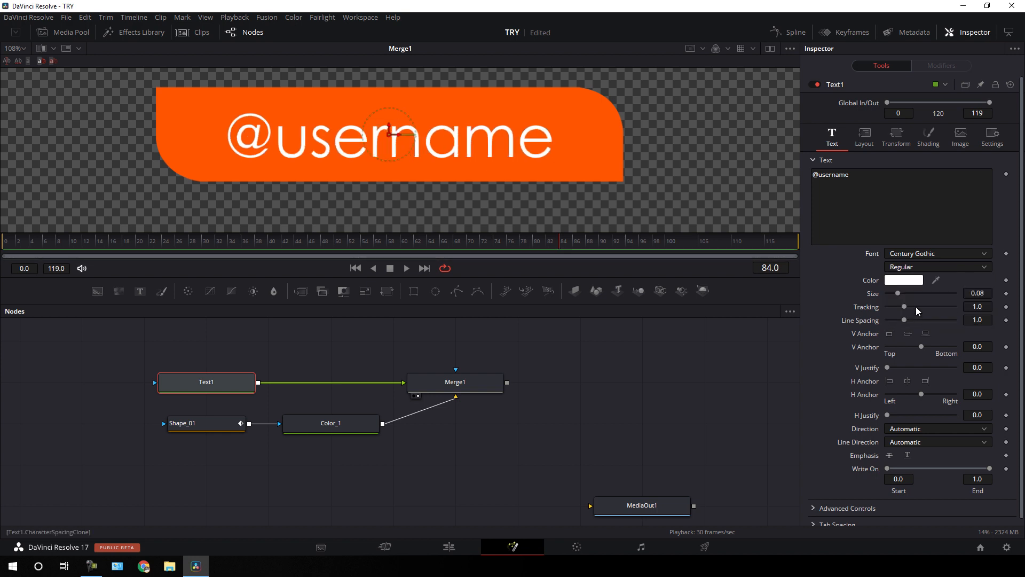
# Step: Set Text1's size to 0.07 and nudge the text slightly upward in the viewer, to a centre Y of about 0.506
pyautogui.click(988, 294)
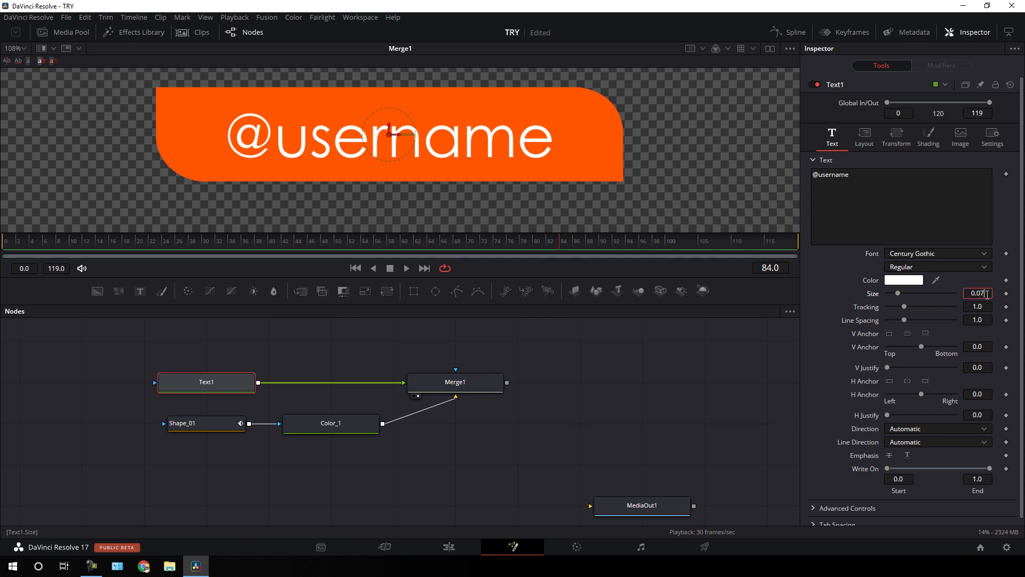
pyautogui.press('Tab')
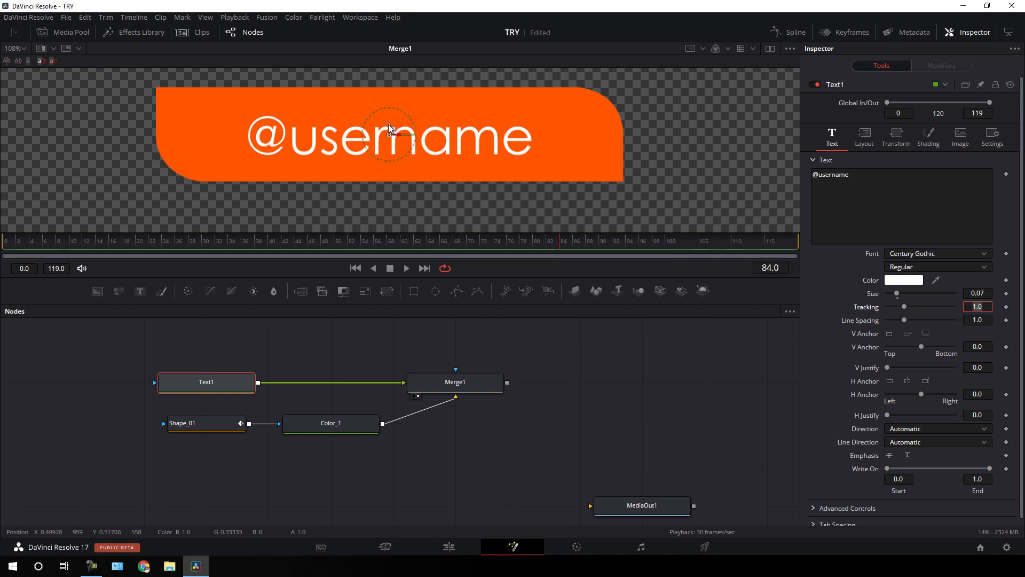
pyautogui.moveTo(386, 123); pyautogui.dragTo(389, 120)
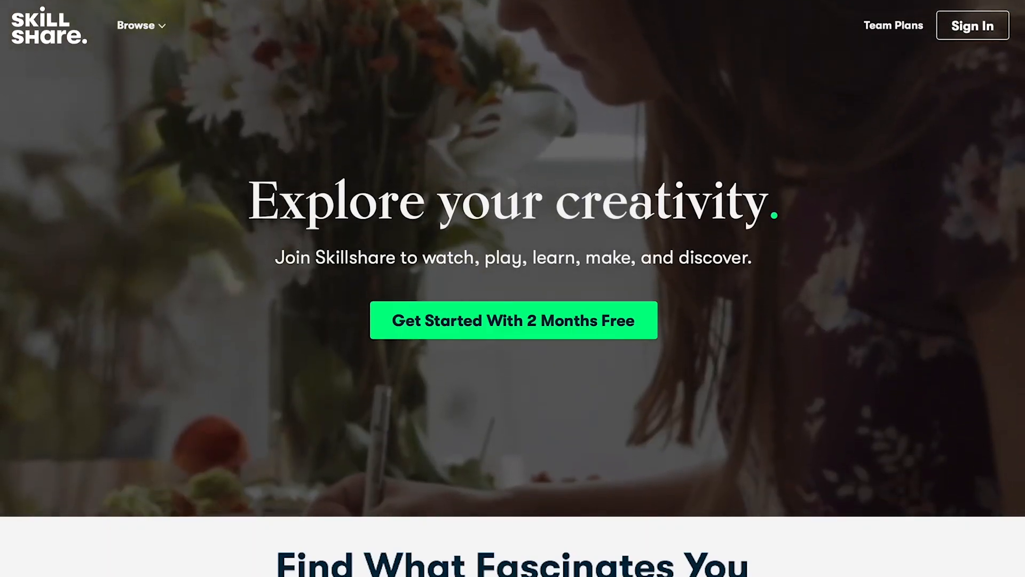
pyautogui.scroll(-6, 513, 289)
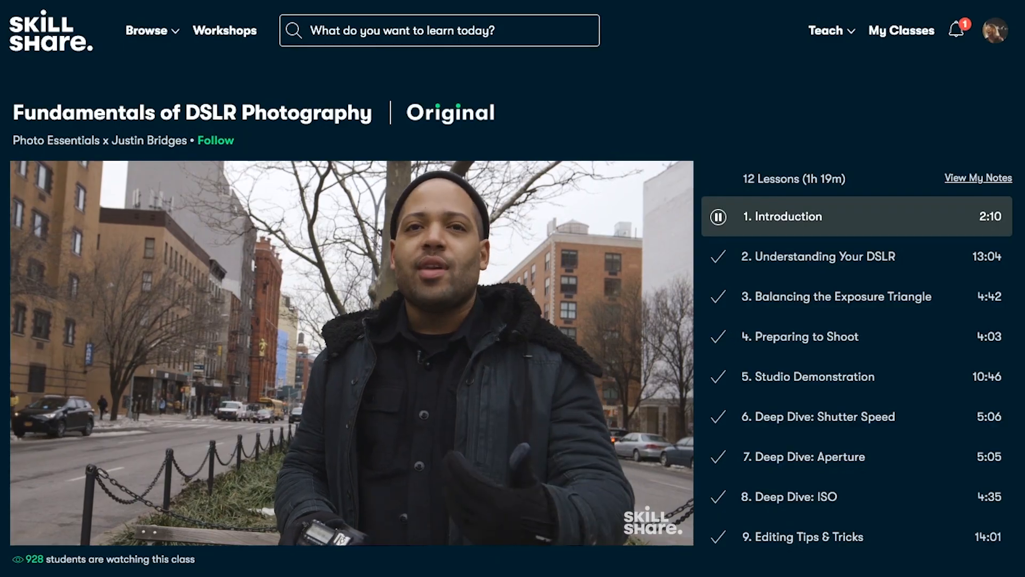
pyautogui.write('o')
pyautogui.write('go Design')
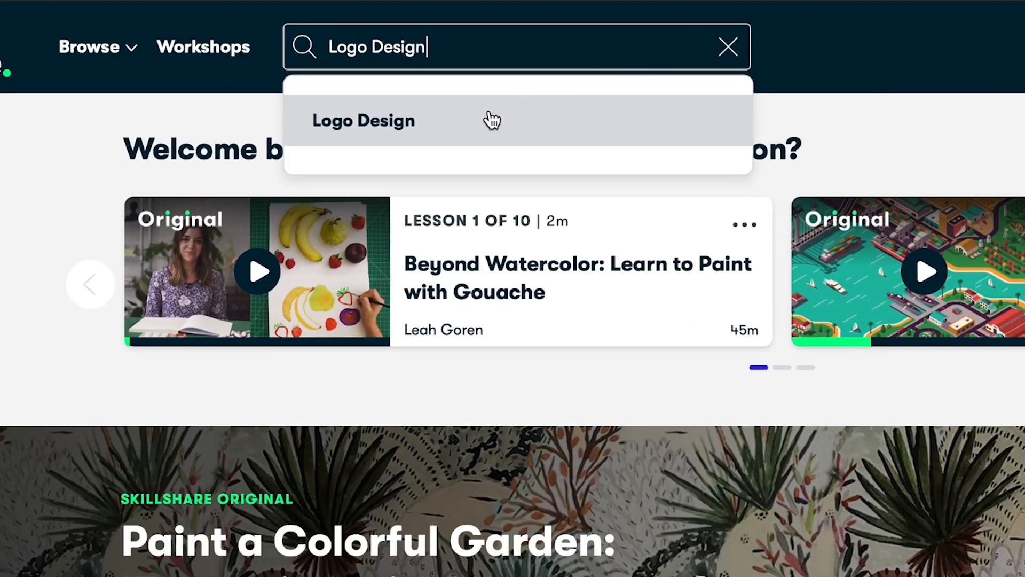
pyautogui.click(458, 128)
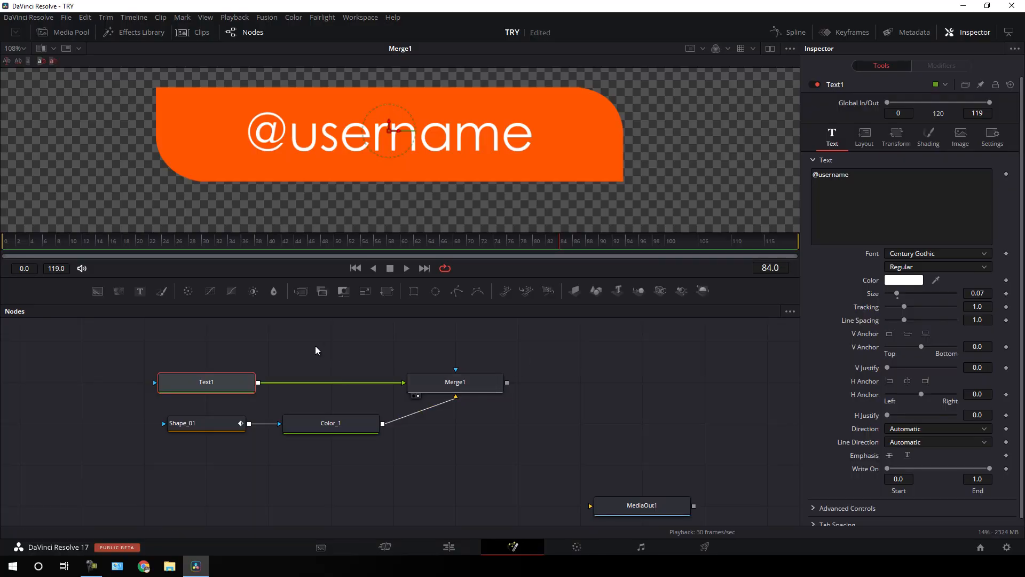
# Step: Add an unconnected Rectangle mask node and place it just before Text1 in the node graph
pyautogui.moveTo(315, 345); pyautogui.dragTo(395, 349)
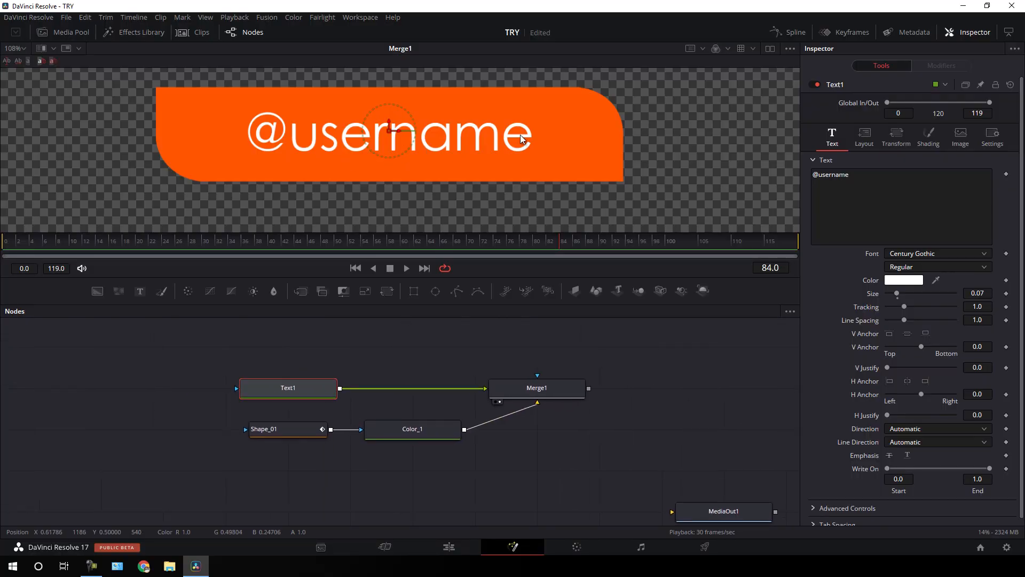
pyautogui.click(462, 349)
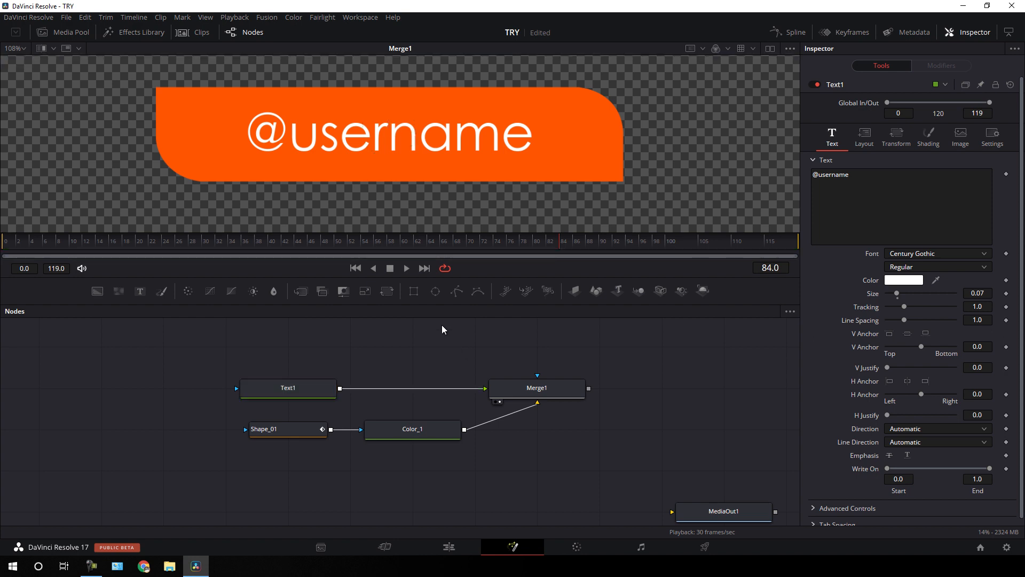
pyautogui.click(414, 291)
pyautogui.moveTo(498, 342); pyautogui.dragTo(193, 381)
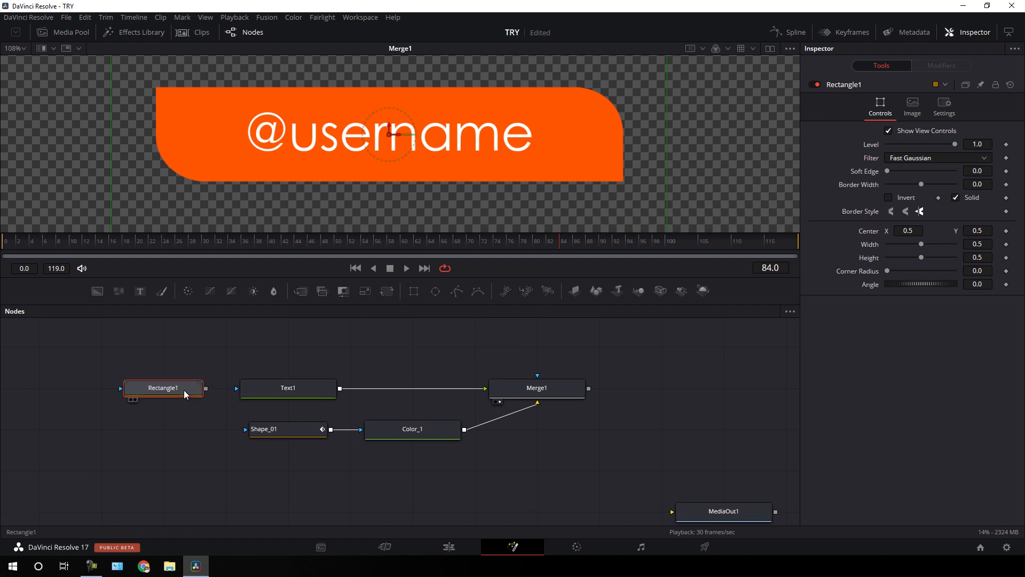
# Step: Rename the rectangle node to Mask
pyautogui.press('F2')
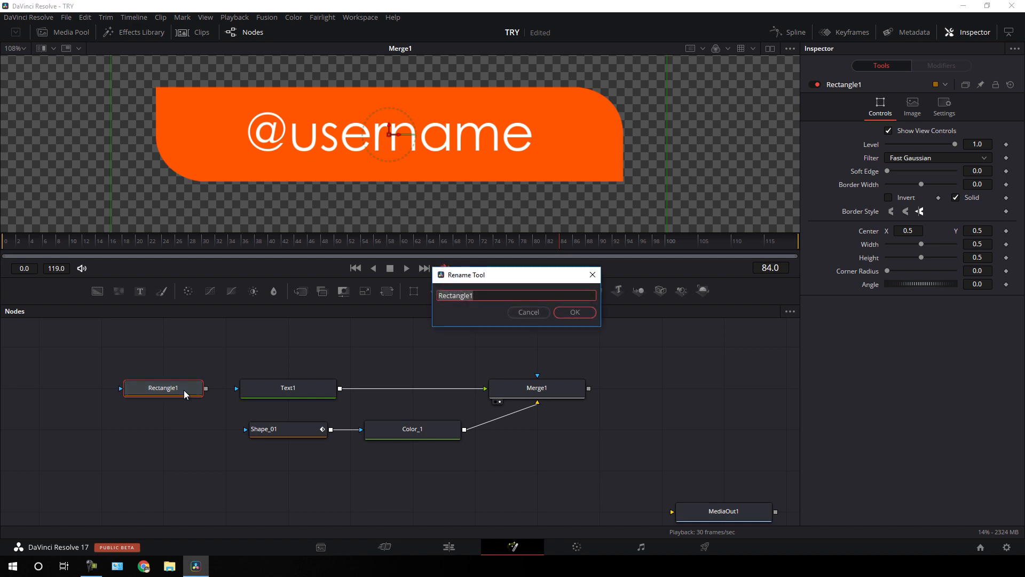
pyautogui.write('Mask')
pyautogui.click(575, 313)
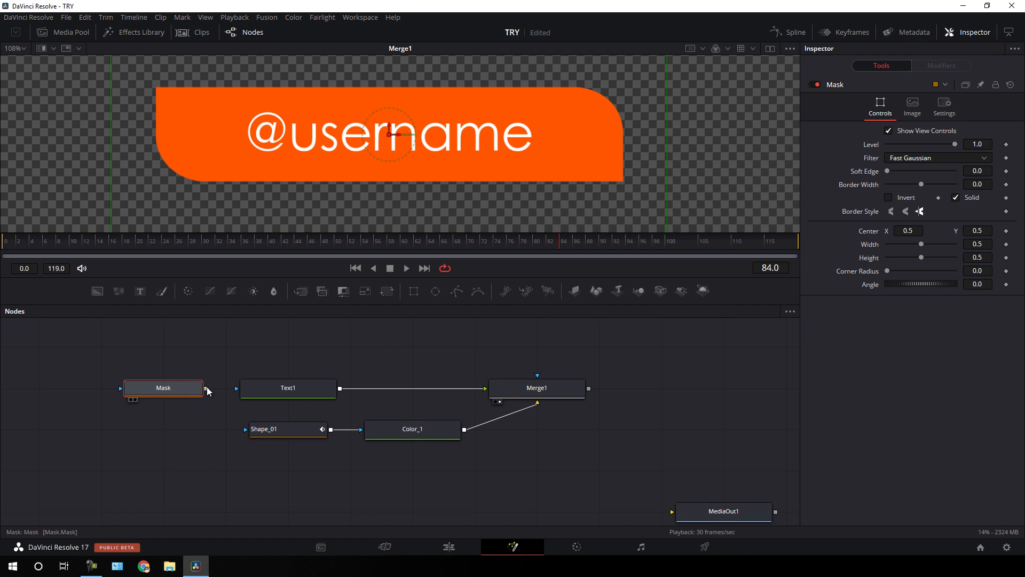
# Step: Connect Mask to Text1 and shrink its rectangle closely around the text, about 0.307 wide and 0.083 high
pyautogui.moveTo(206, 388); pyautogui.dragTo(288, 387)
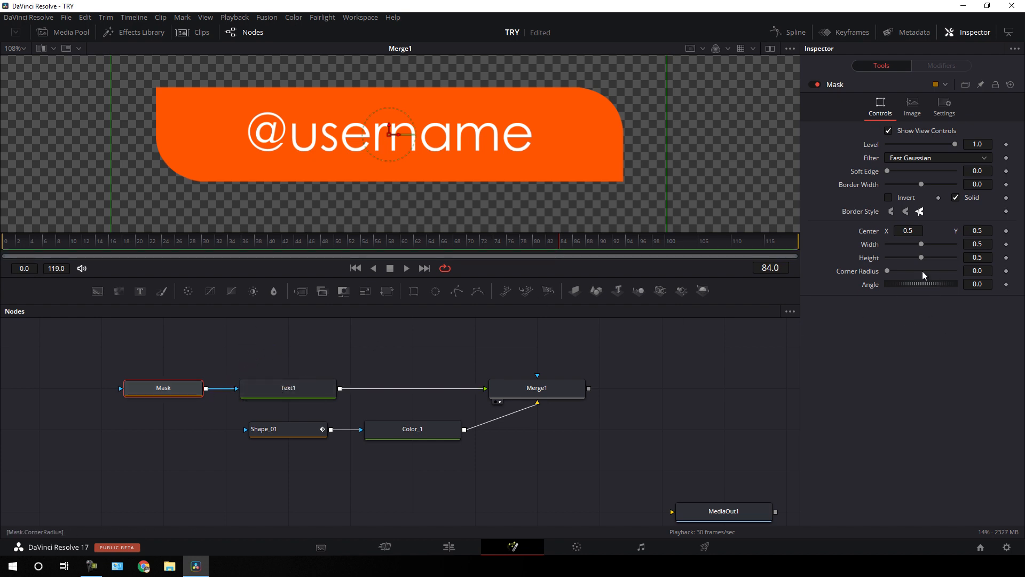
pyautogui.moveTo(922, 257)
pyautogui.mouseDown()
pyautogui.moveTo(895, 254)
pyautogui.moveTo(906, 244)
pyautogui.mouseUp()
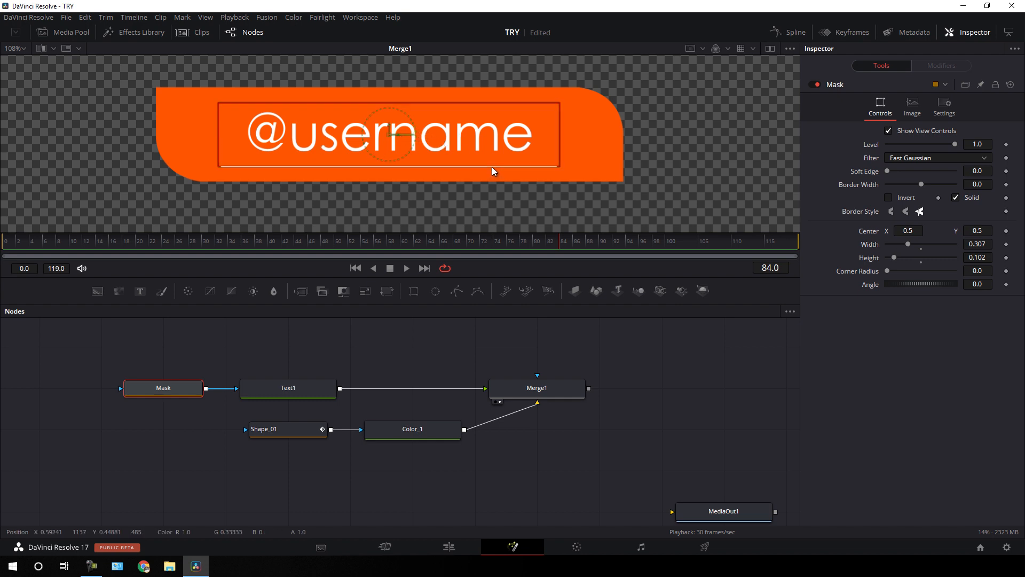
pyautogui.moveTo(492, 167); pyautogui.dragTo(489, 162)
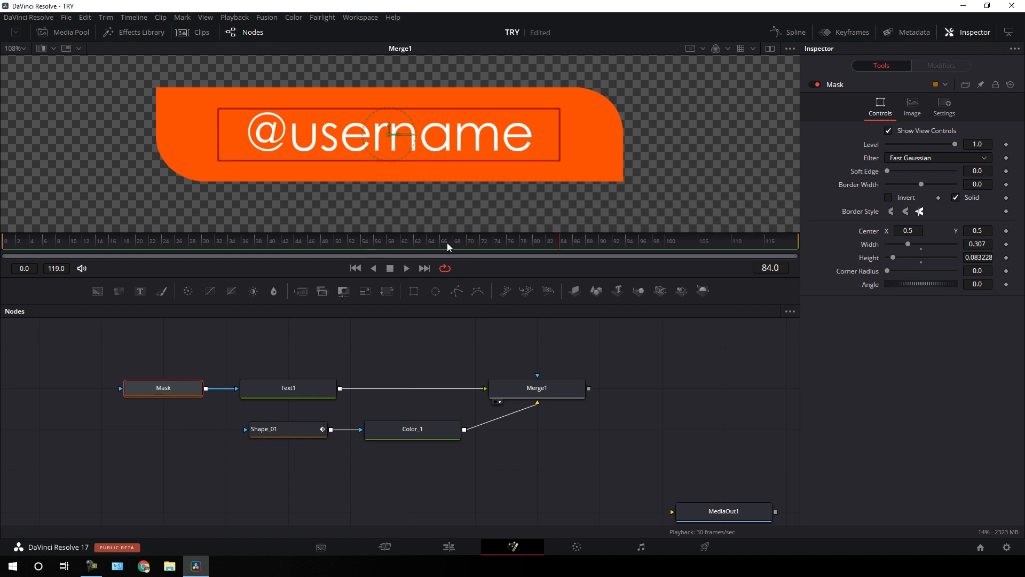
# Step: Animate Text1's layout Center with a keyframe at frame 70
pyautogui.moveTo(447, 242)
pyautogui.mouseDown()
pyautogui.moveTo(264, 252)
pyautogui.moveTo(447, 250)
pyautogui.mouseUp()
pyautogui.click(305, 389)
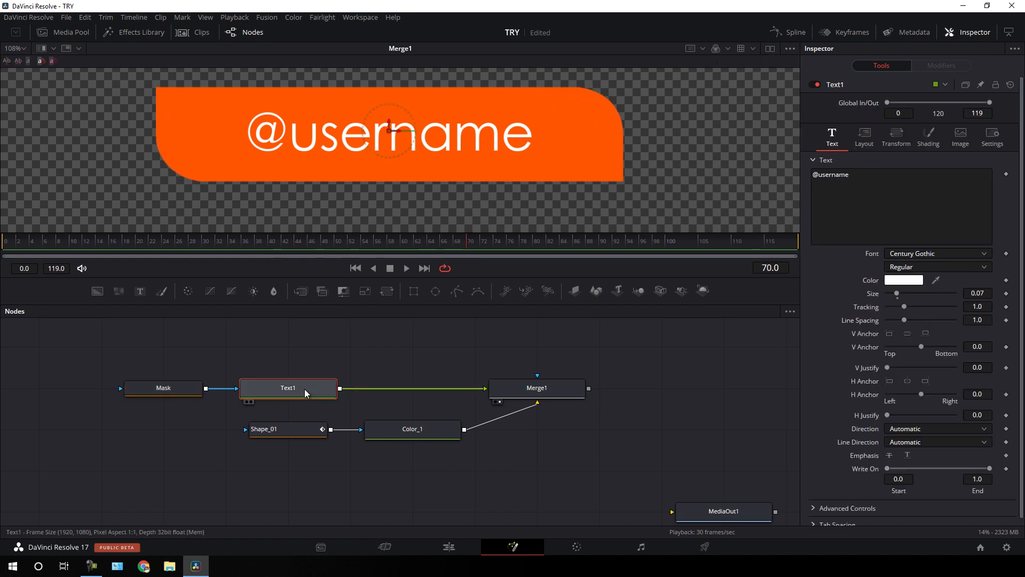
pyautogui.click(867, 143)
pyautogui.rightClick(865, 188)
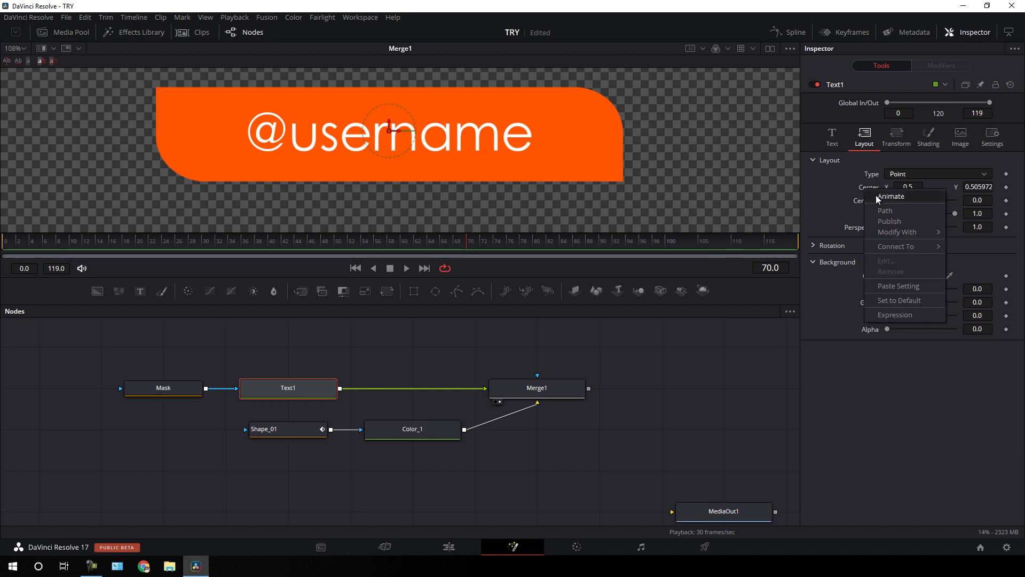
pyautogui.click(876, 195)
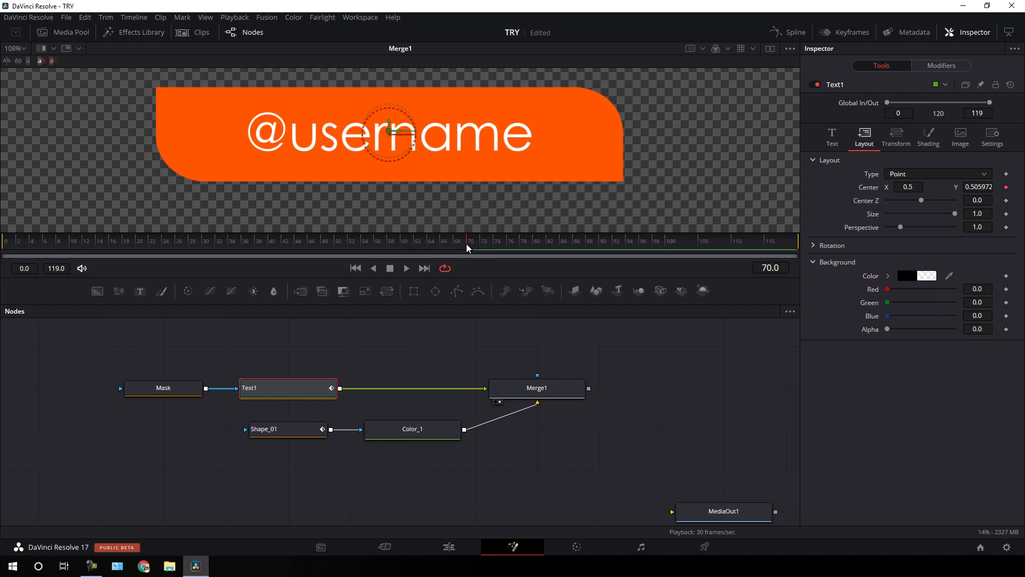
# Step: At frame 40, move the text down out of the mask to a centre Y of about 0.404, and scrub through the animation
pyautogui.moveTo(467, 247); pyautogui.dragTo(272, 251)
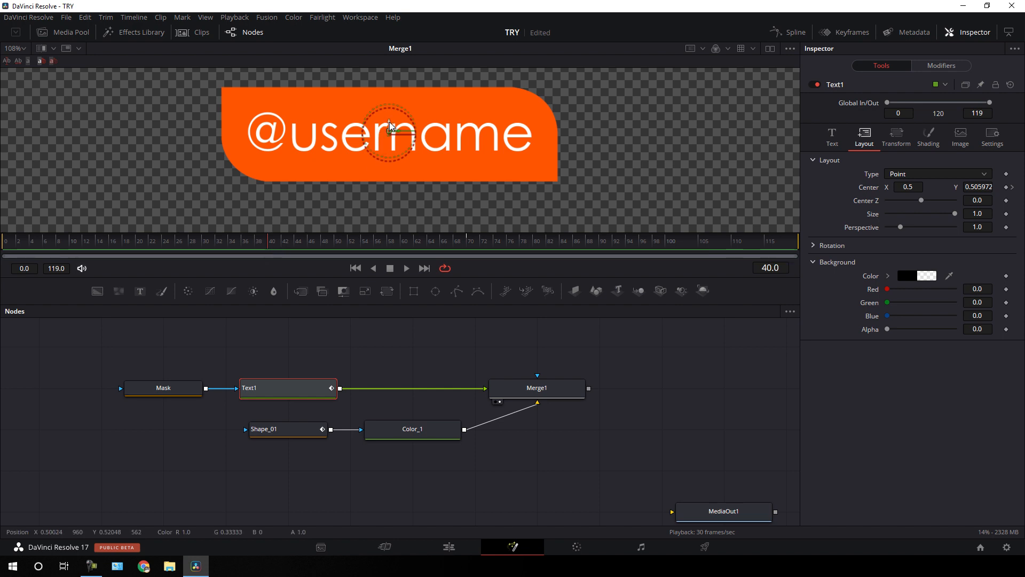
pyautogui.moveTo(389, 126); pyautogui.dragTo(389, 190)
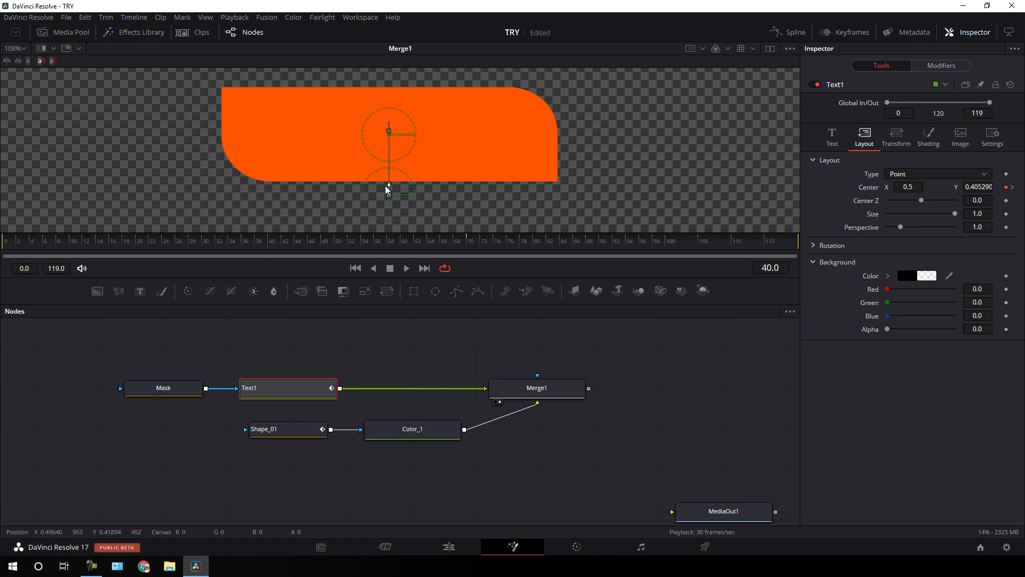
pyautogui.moveTo(279, 240); pyautogui.dragTo(479, 231)
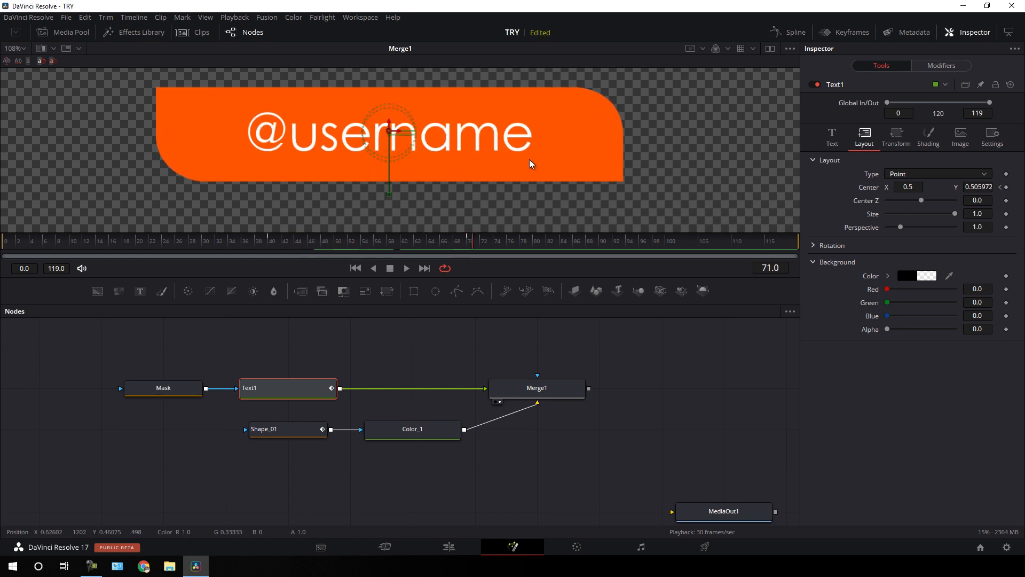
# Step: Show only Text1's displacement curve in an enlarged spline editor, hiding Shape_01, and fit the curve to the view
pyautogui.click(793, 34)
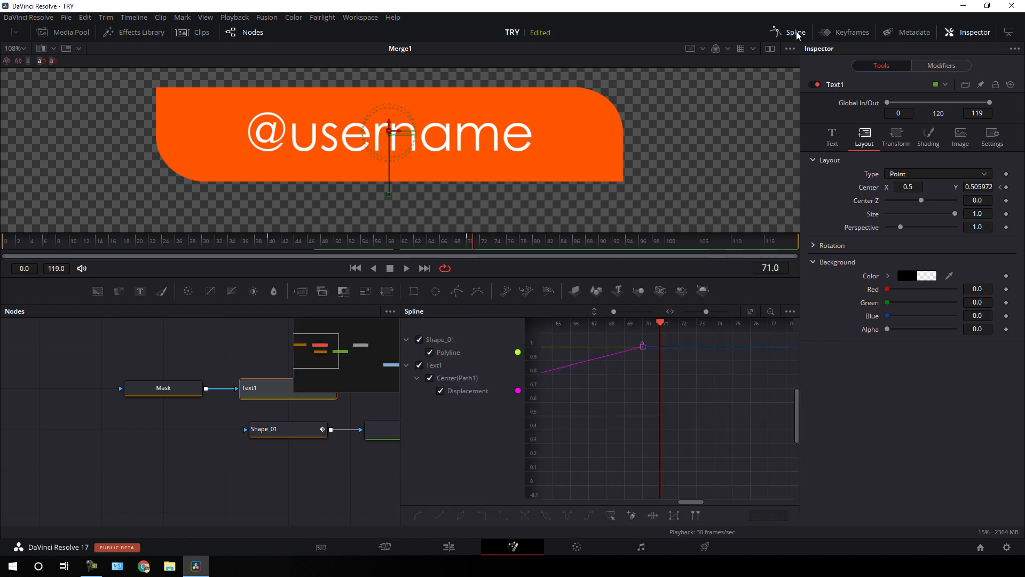
pyautogui.click(644, 395)
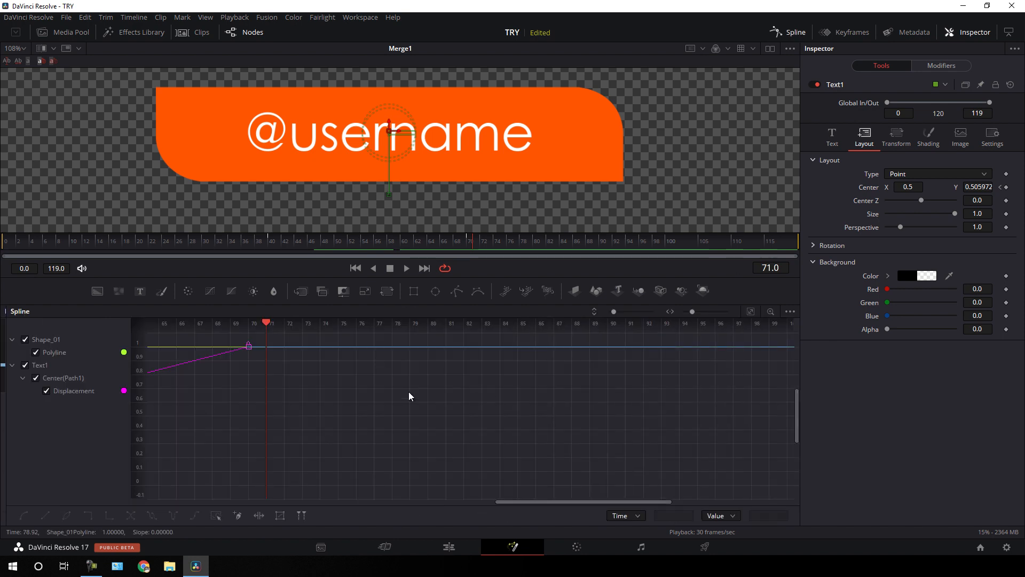
pyautogui.click(12, 340)
pyautogui.click(12, 353)
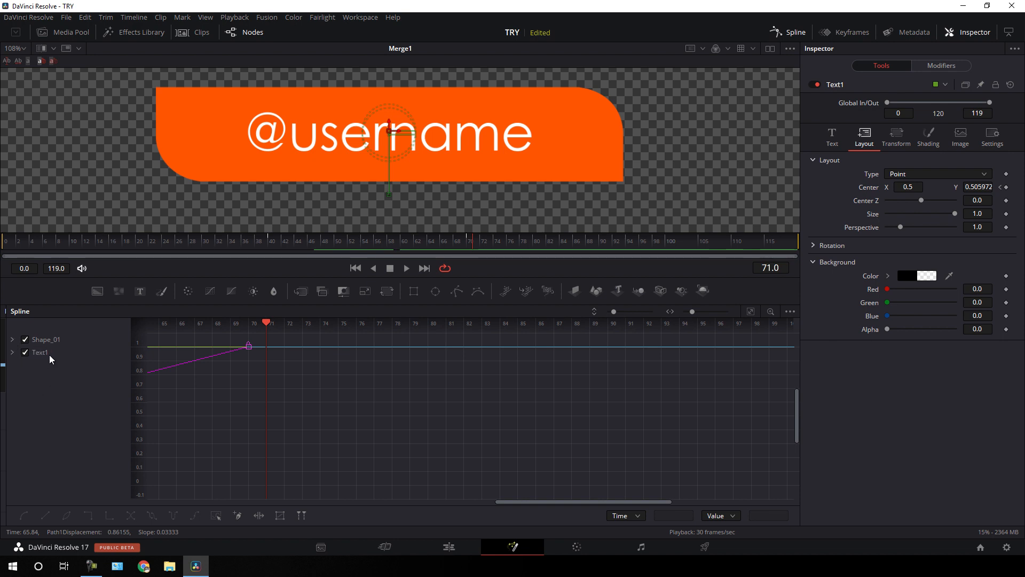
pyautogui.click(26, 340)
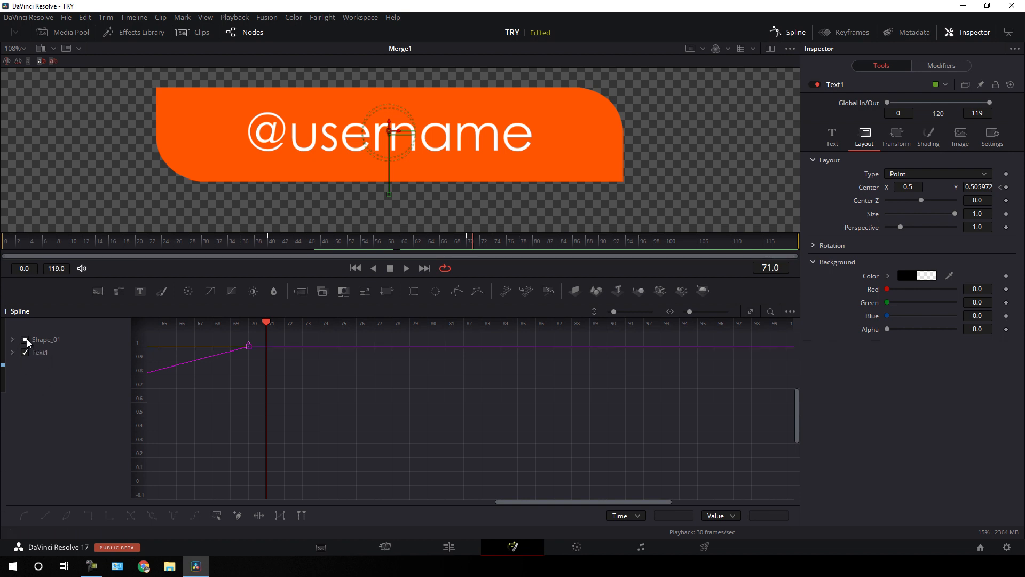
pyautogui.click(750, 312)
# Step: Smooth both Text1 displacement keyframes and stretch the frame 70 keyframe's handle back to frame 40
pyautogui.moveTo(747, 338); pyautogui.dragTo(160, 504)
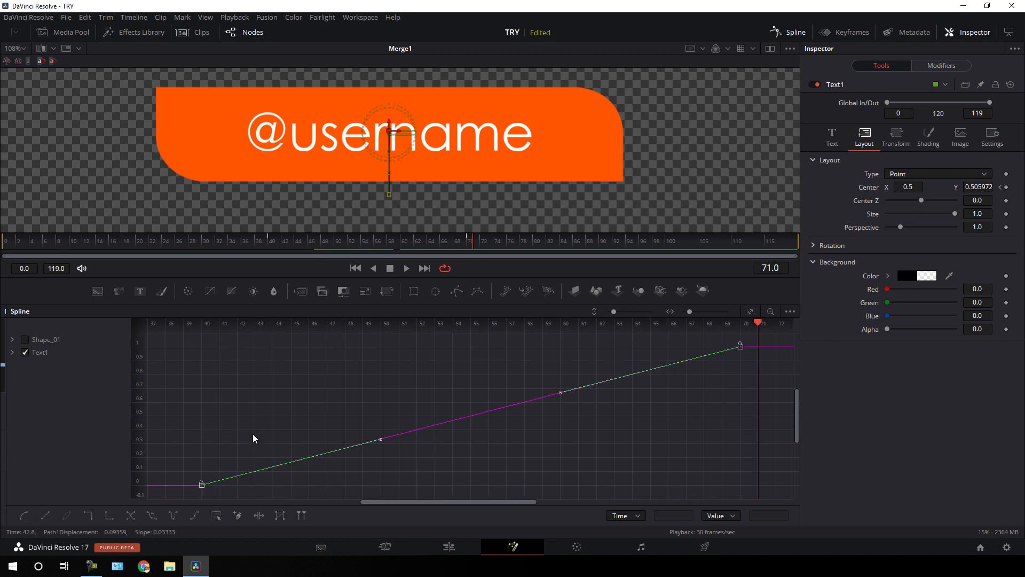
pyautogui.press('s')
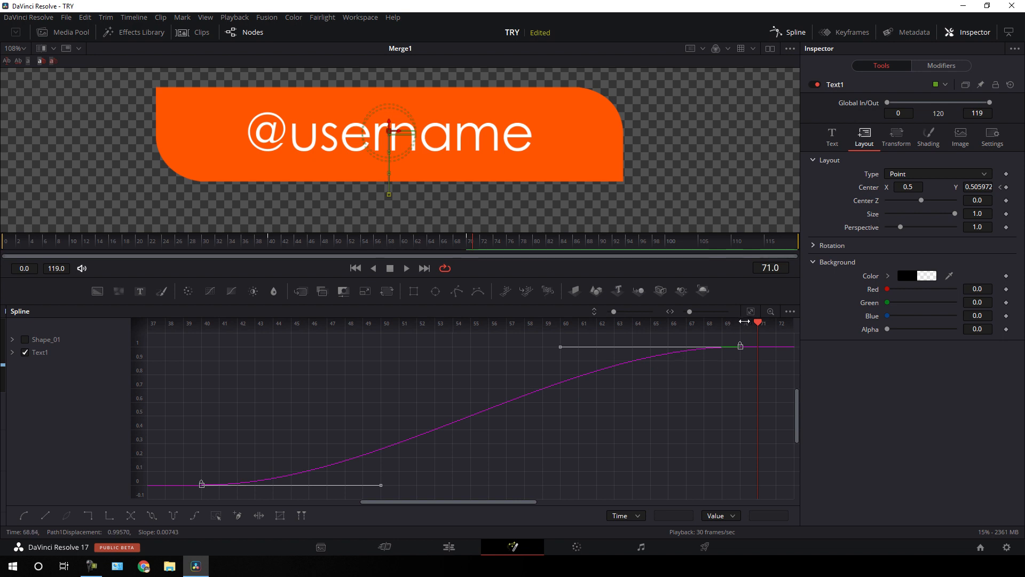
pyautogui.moveTo(758, 327); pyautogui.dragTo(197, 377)
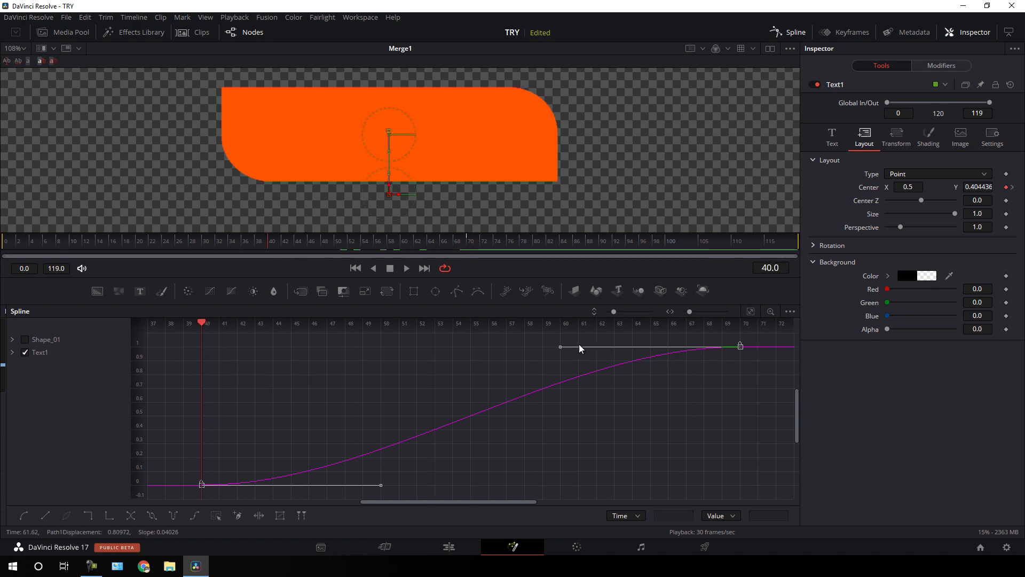
pyautogui.moveTo(561, 347); pyautogui.dragTo(201, 352)
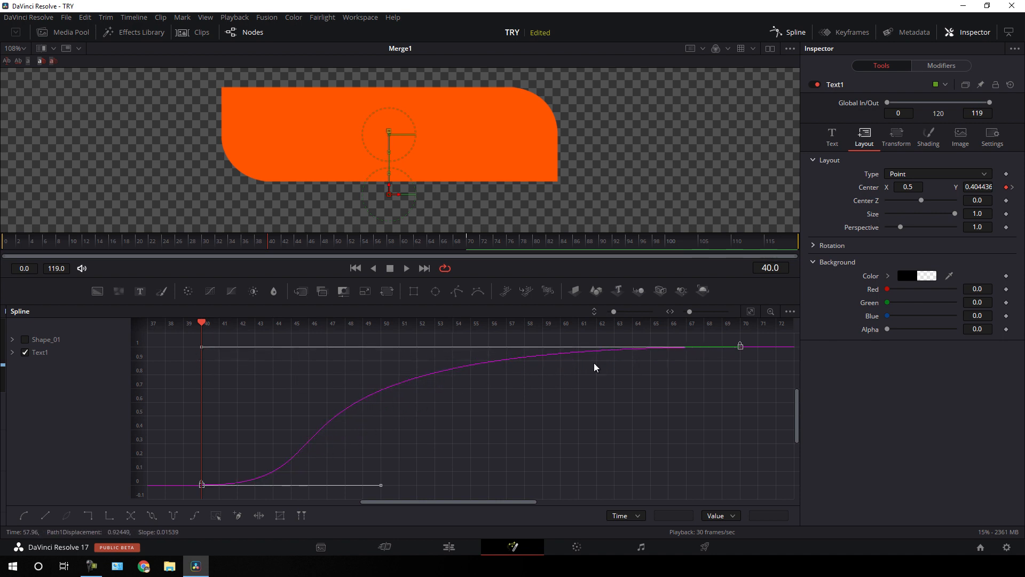
# Step: Hide the spline editor and play back the title animation to review the eased text movement
pyautogui.click(801, 36)
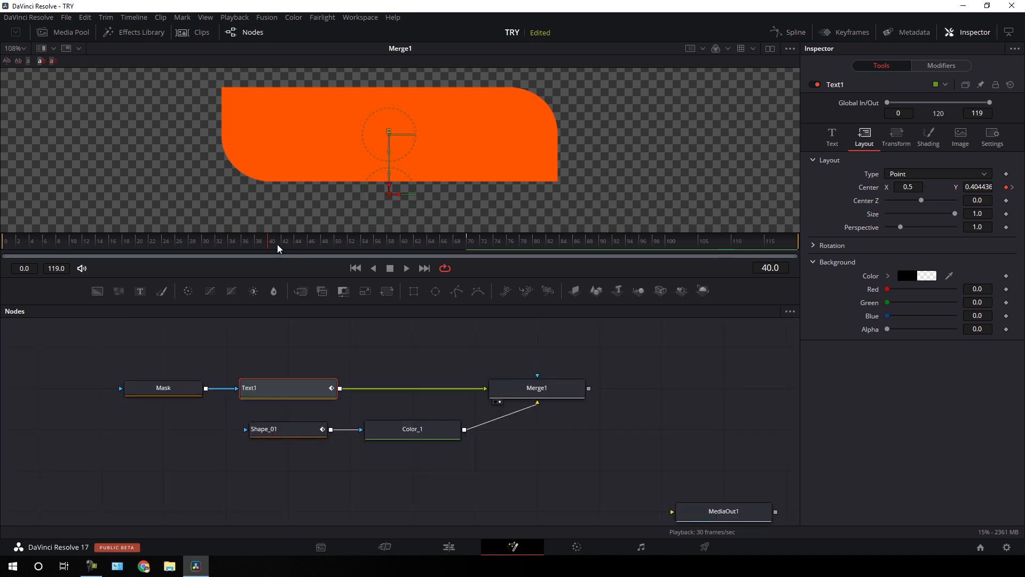
pyautogui.moveTo(276, 246); pyautogui.dragTo(176, 255)
pyautogui.press('space')
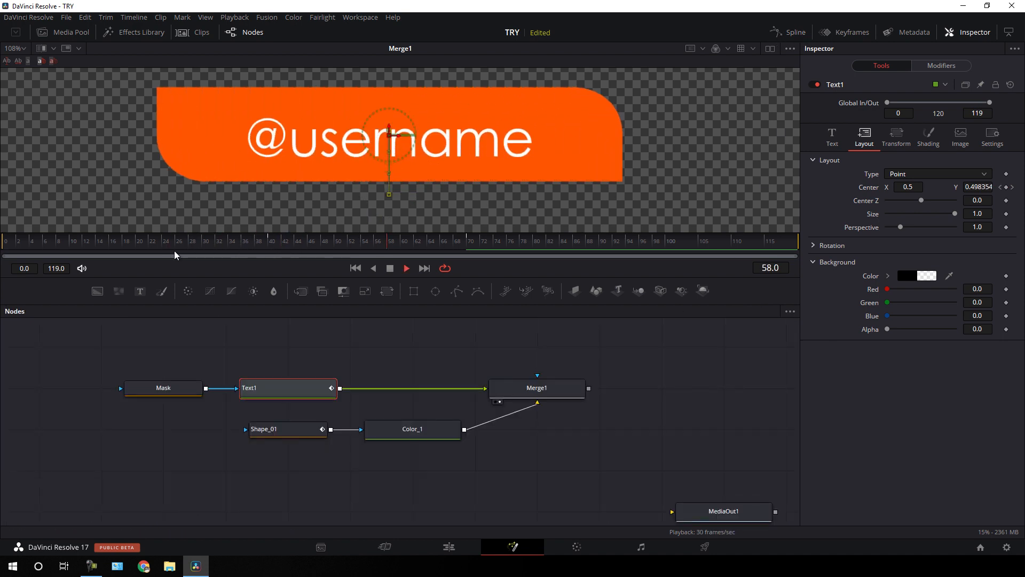
pyautogui.press('space')
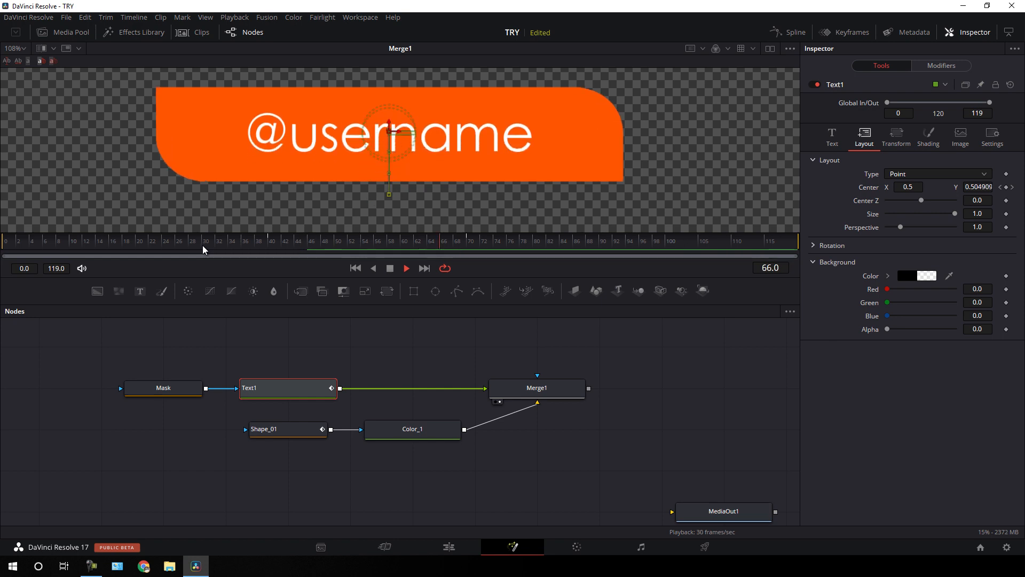
pyautogui.press('space')
# Step: Move the Mask and Text1 nodes together so they line up directly above Shape_01 and Color_1
pyautogui.moveTo(162, 350); pyautogui.dragTo(398, 390)
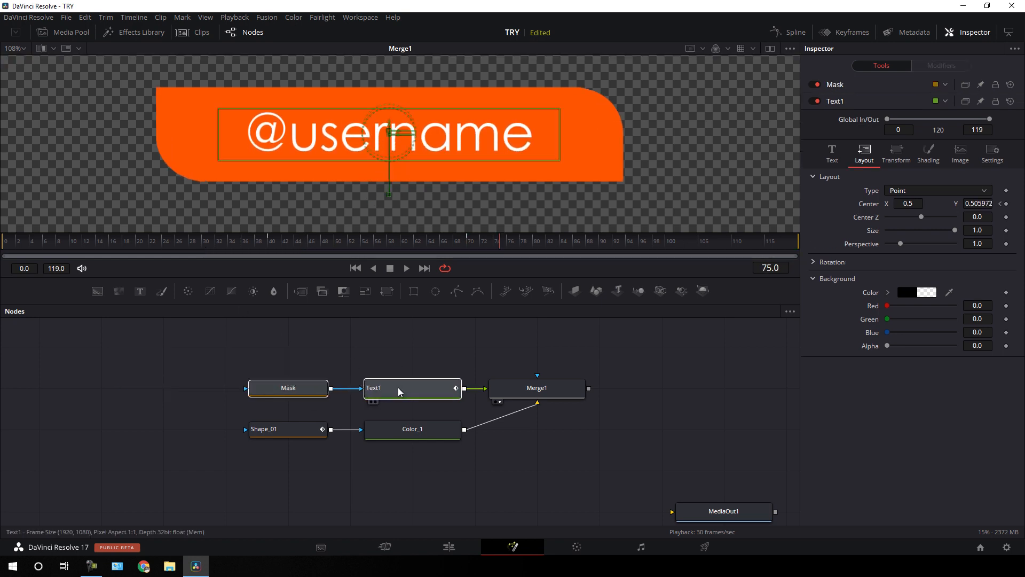
pyautogui.click(527, 329)
pyautogui.moveTo(579, 338); pyautogui.dragTo(462, 371)
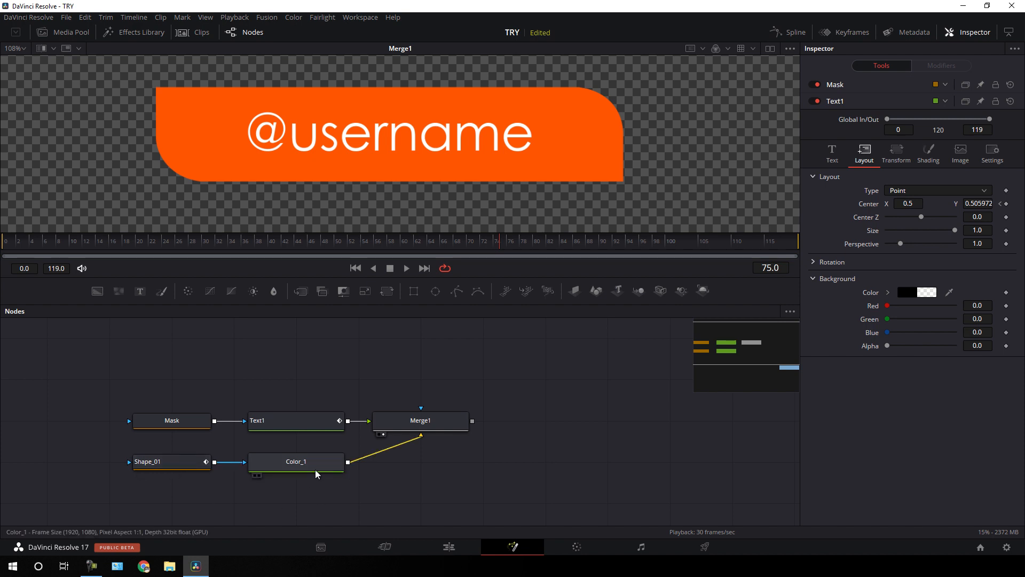
# Step: Copy the Shape_01 and Color_1 nodes together and paste the pair in the empty space above the Mask and Text1 row
pyautogui.moveTo(302, 496); pyautogui.dragTo(317, 466)
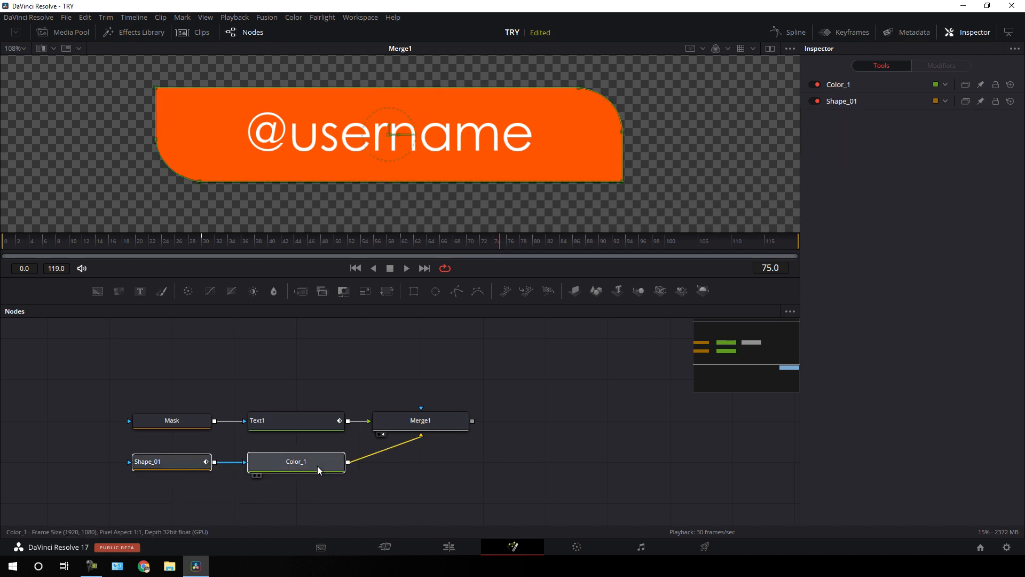
pyautogui.rightClick(312, 466)
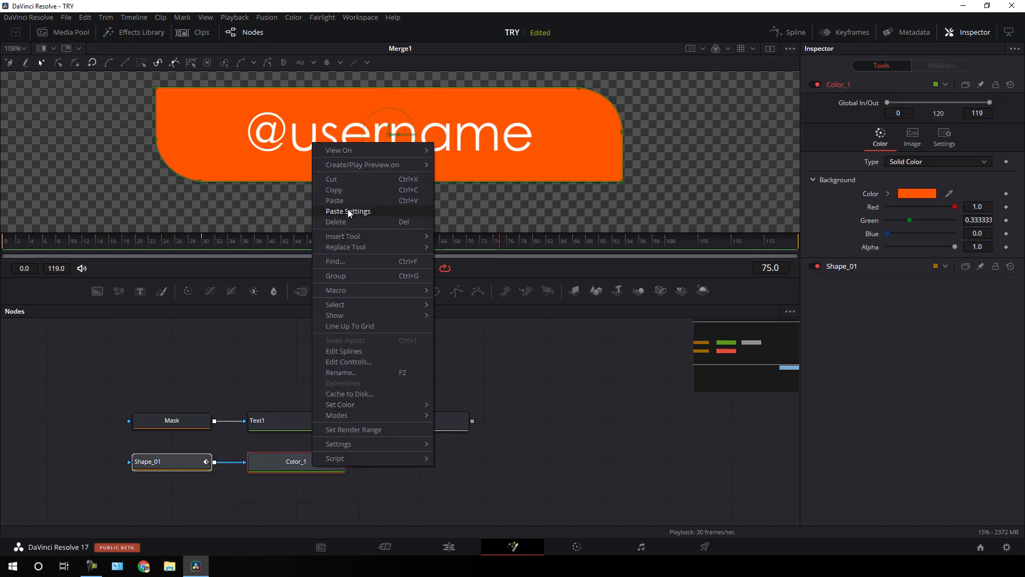
pyautogui.click(348, 191)
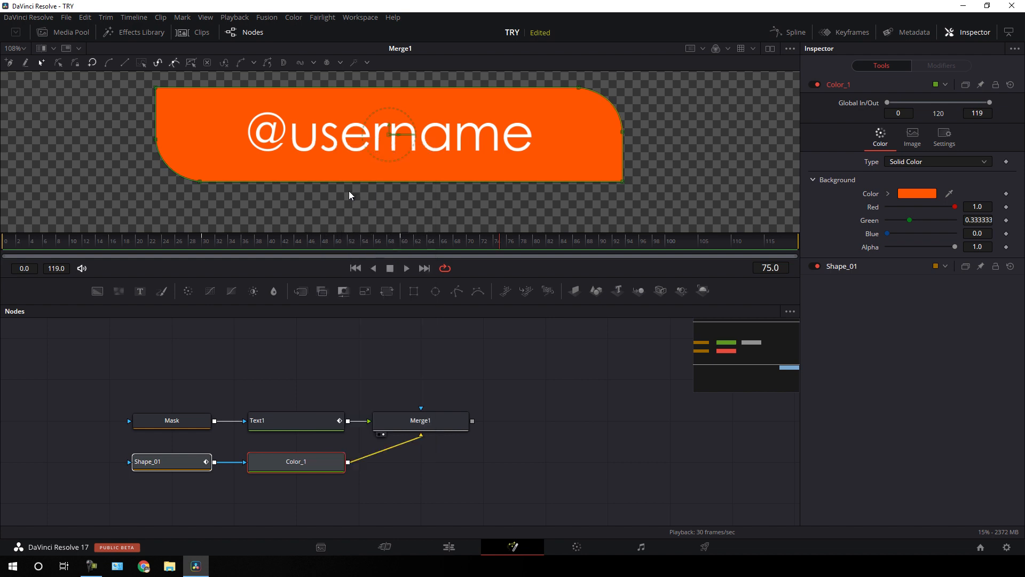
pyautogui.scroll(1, 308, 367)
pyautogui.click(309, 369)
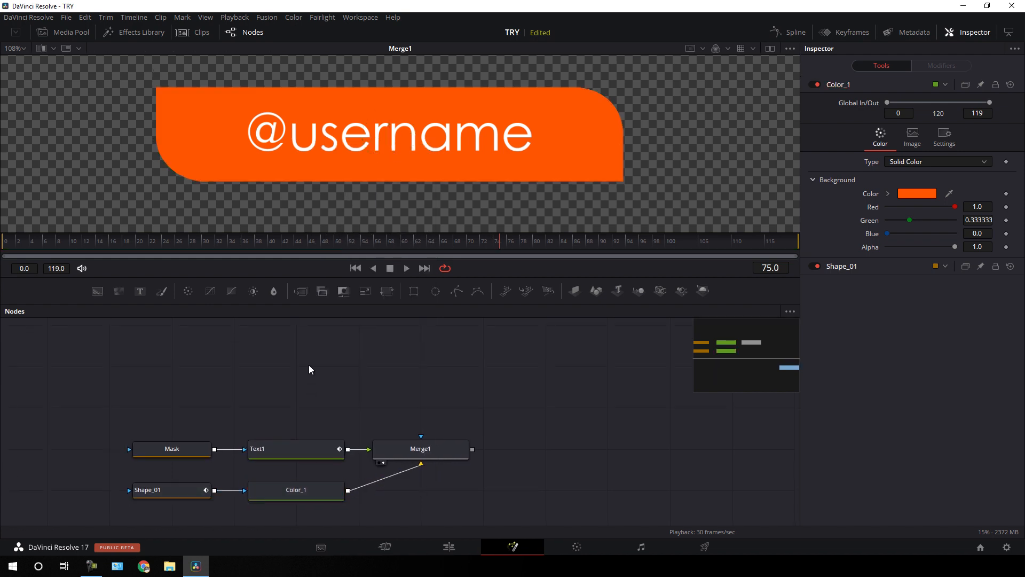
pyautogui.rightClick(297, 349)
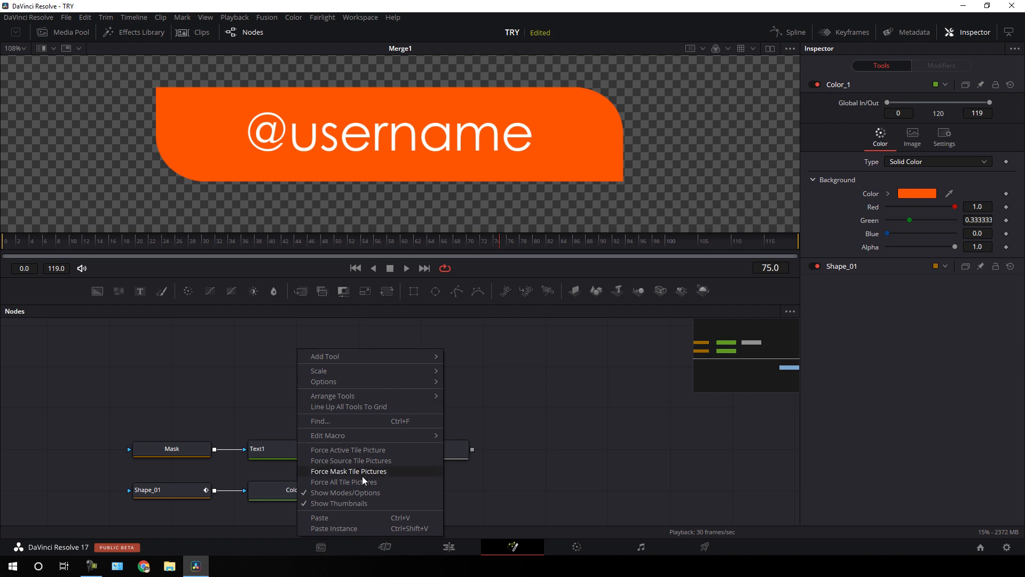
pyautogui.click(339, 517)
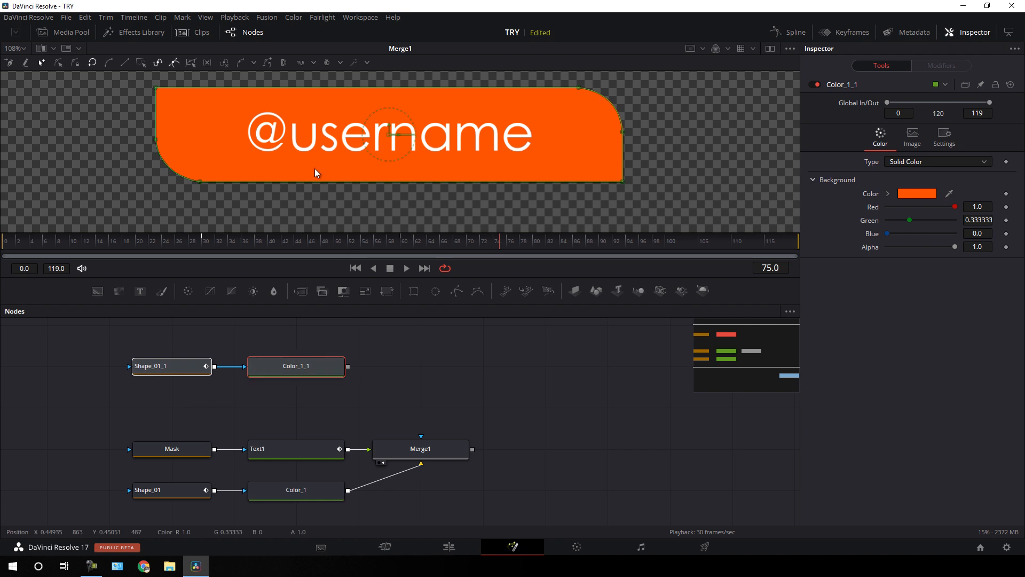
pyautogui.click(287, 393)
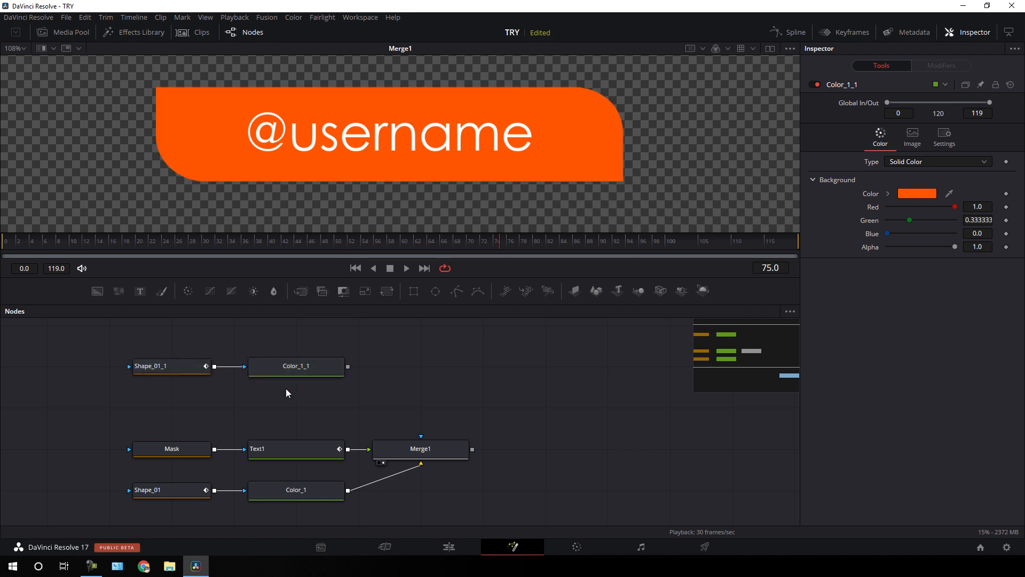
# Step: Rename the pasted shape node as Shape_02 and the pasted colour node as Color_02
pyautogui.click(172, 372)
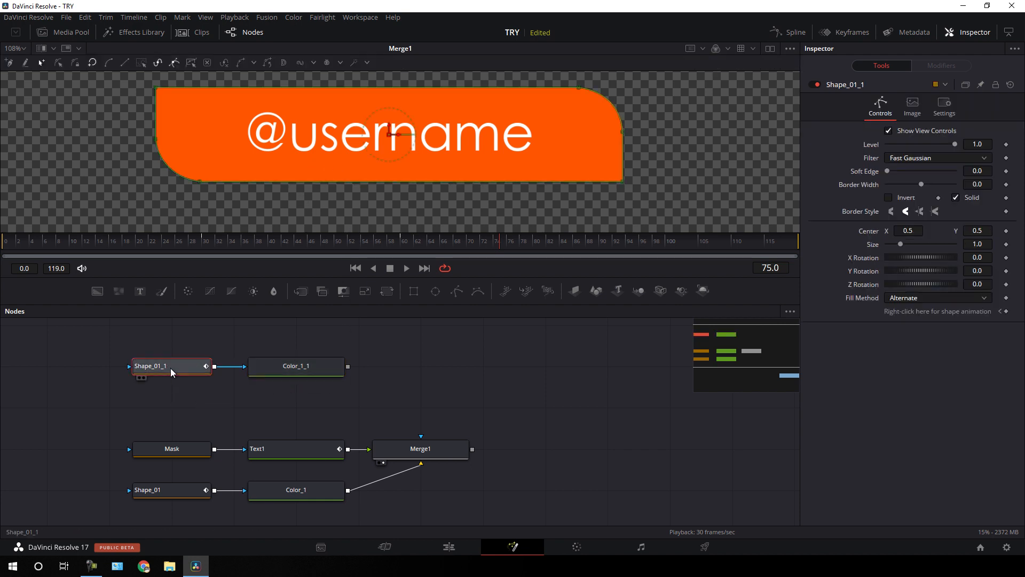
pyautogui.press('F2')
pyautogui.press('End')
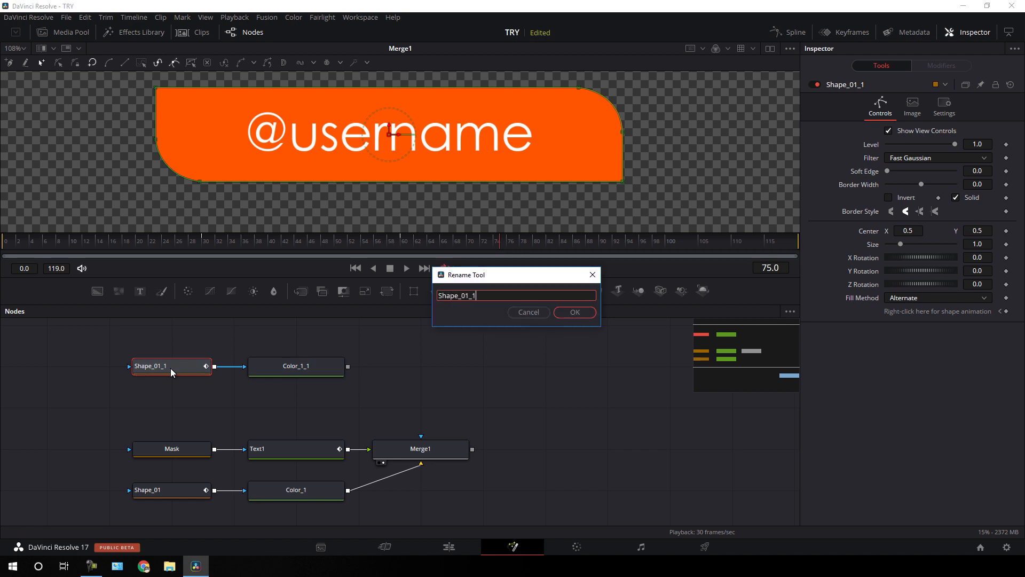
pyautogui.write('2')
pyautogui.press('Return')
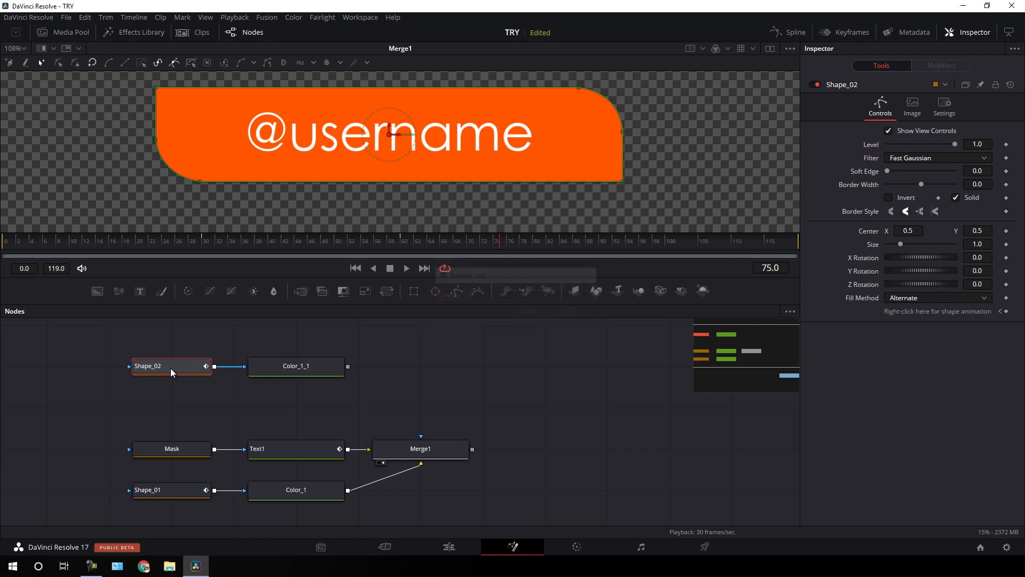
pyautogui.click(298, 366)
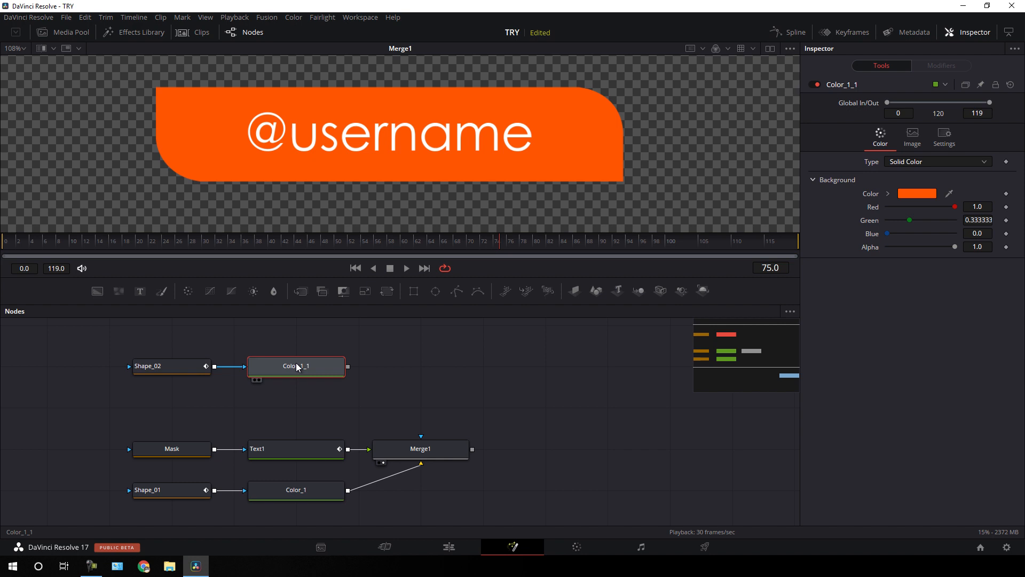
pyautogui.press('F2')
pyautogui.click(485, 299)
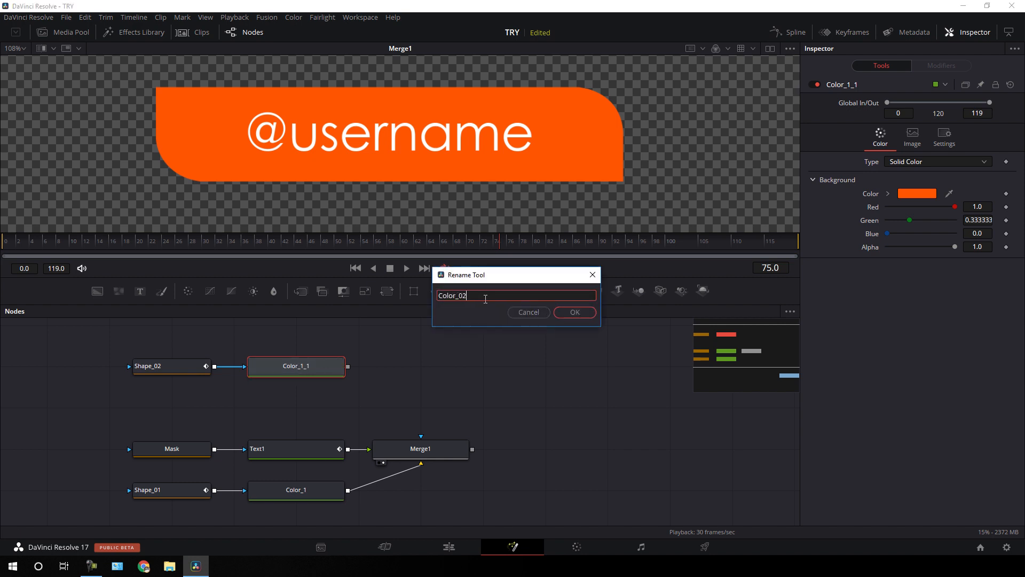
pyautogui.click(575, 312)
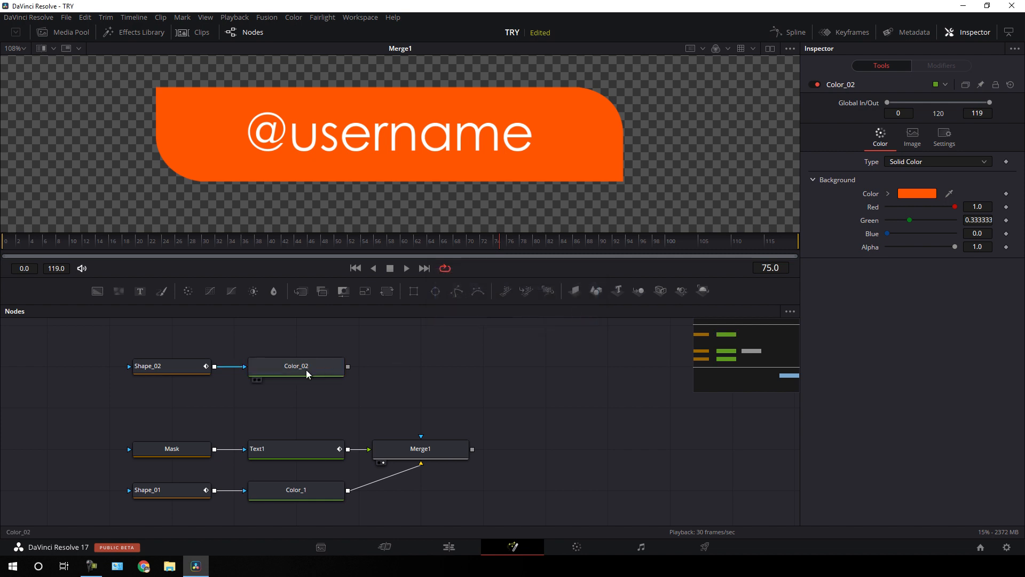
# Step: Show Color_02 in the viewer and change its solid colour to white
pyautogui.moveTo(310, 374); pyautogui.dragTo(316, 201)
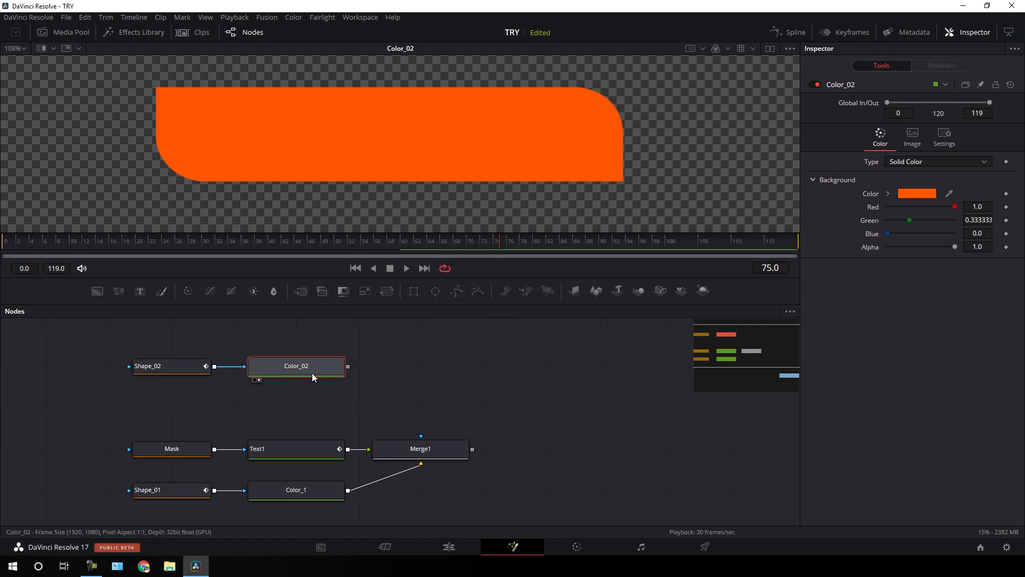
pyautogui.click(916, 196)
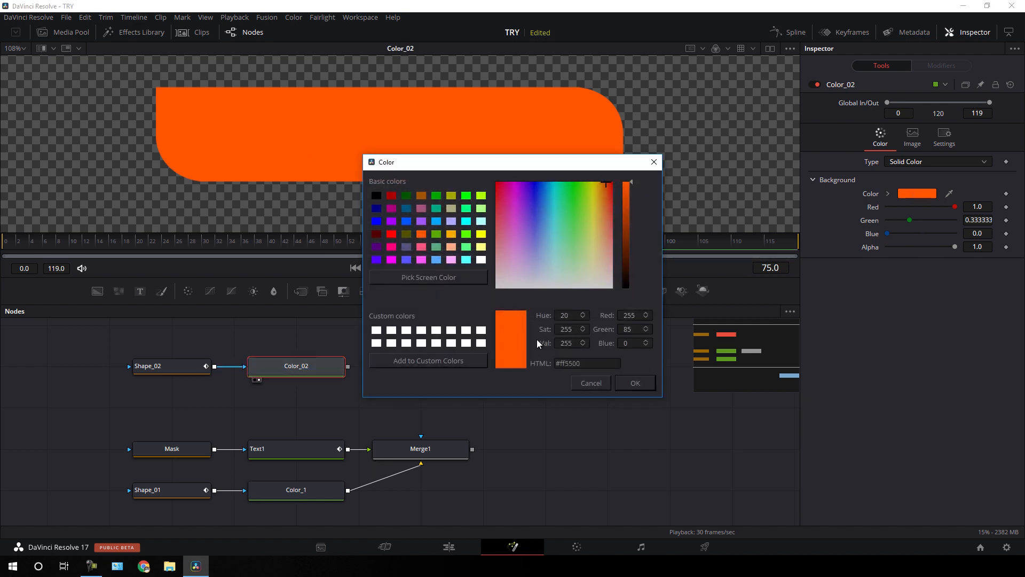
pyautogui.click(390, 337)
pyautogui.click(643, 384)
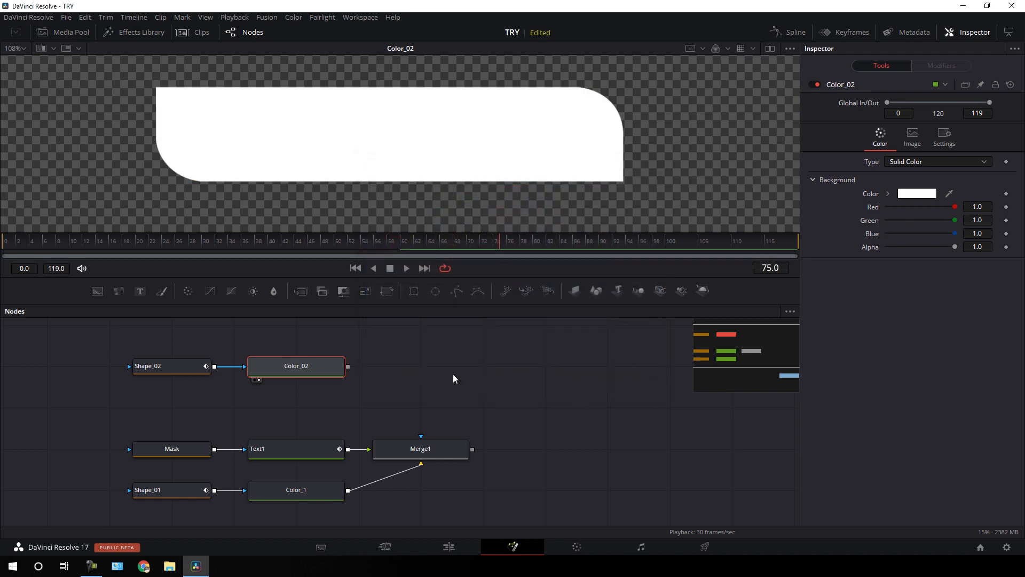
pyautogui.scroll(3, 403, 368)
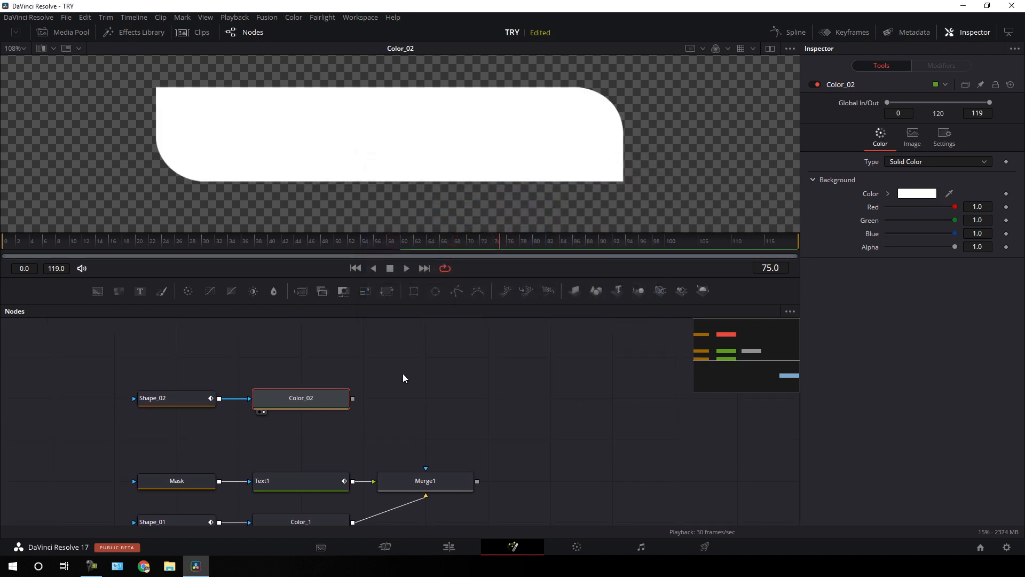
pyautogui.click(403, 378)
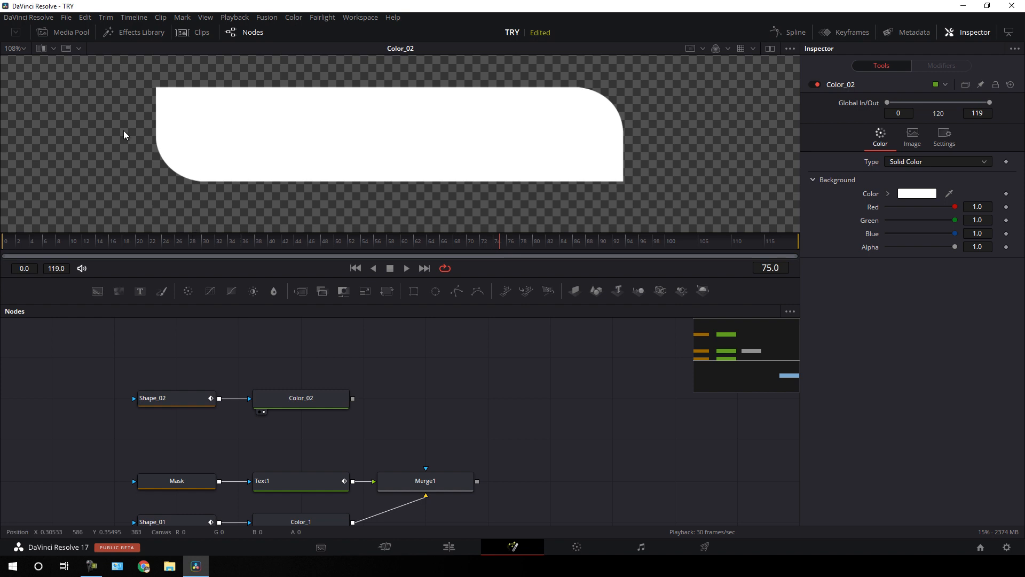
# Step: Import the Instagram image "Logo I" from the New Social M folder into the media pool
pyautogui.click(72, 33)
pyautogui.rightClick(138, 115)
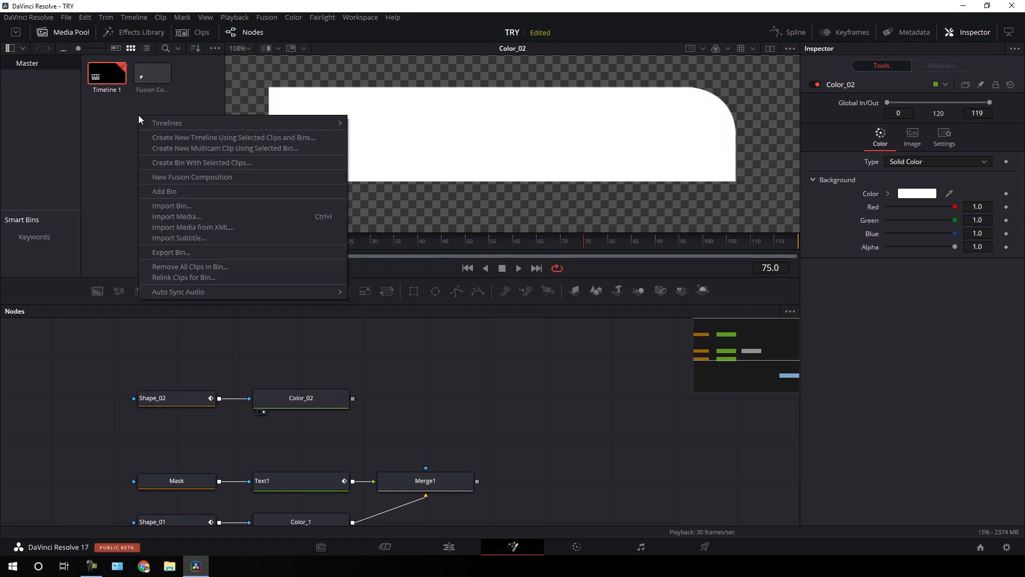
pyautogui.click(176, 216)
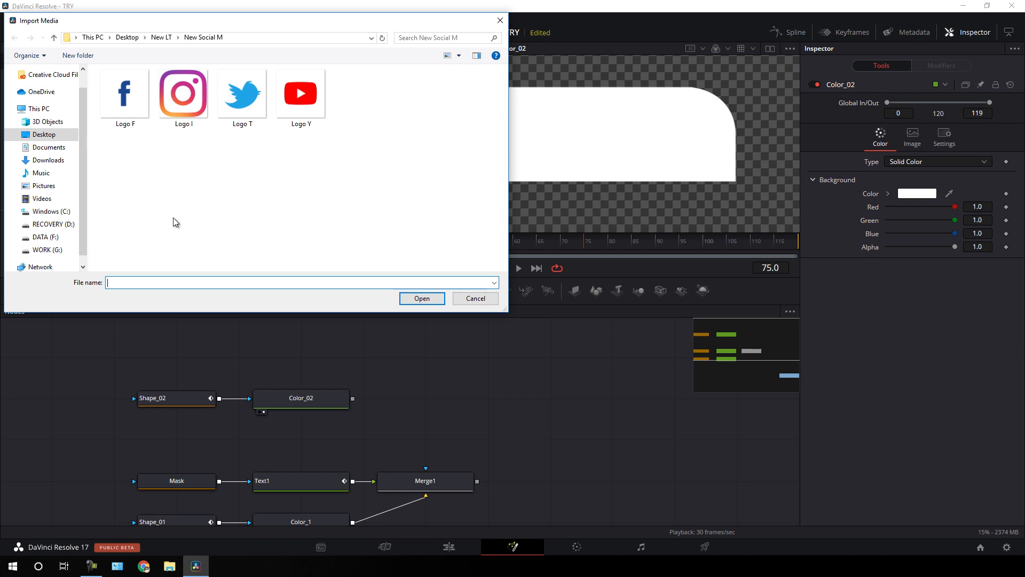
pyautogui.click(189, 116)
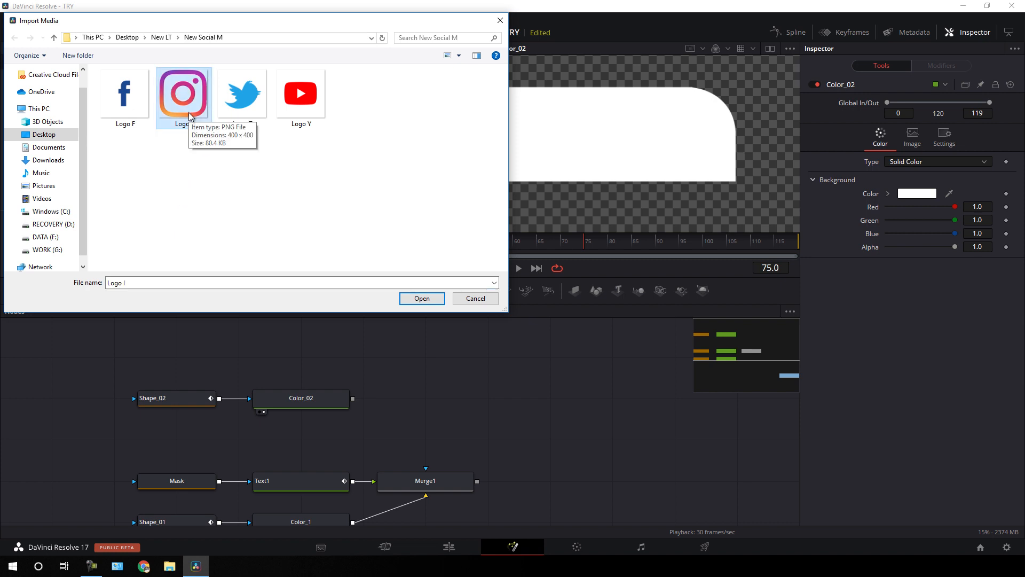
pyautogui.click(422, 298)
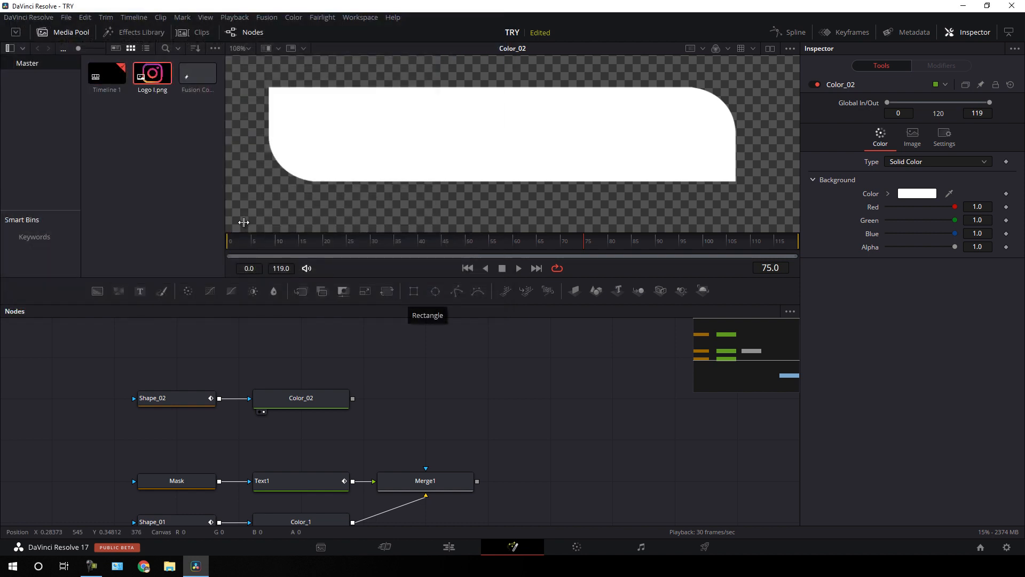
# Step: Add Logo I.png as a node above Shape_02, rename it Logo, show it in the viewer and hide the media pool
pyautogui.moveTo(152, 73); pyautogui.dragTo(185, 368)
pyautogui.press('F2')
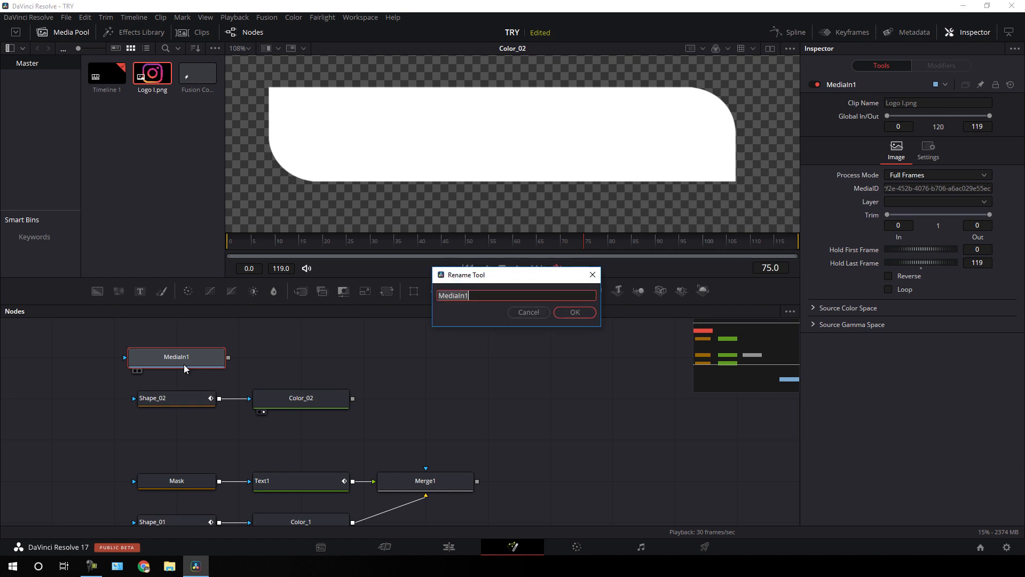
pyautogui.write('Logo')
pyautogui.click(575, 312)
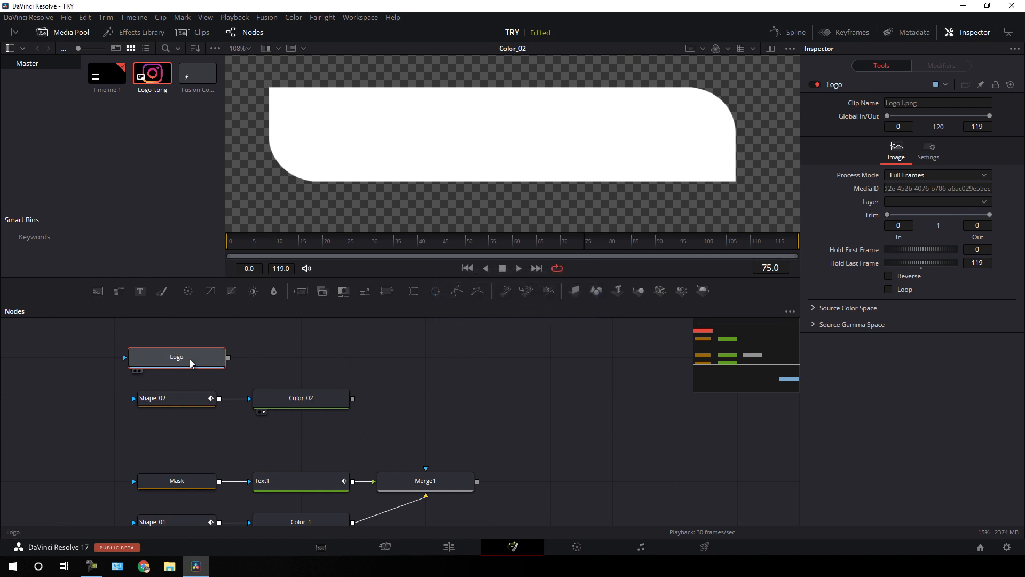
pyautogui.moveTo(193, 360); pyautogui.dragTo(342, 208)
pyautogui.click(71, 32)
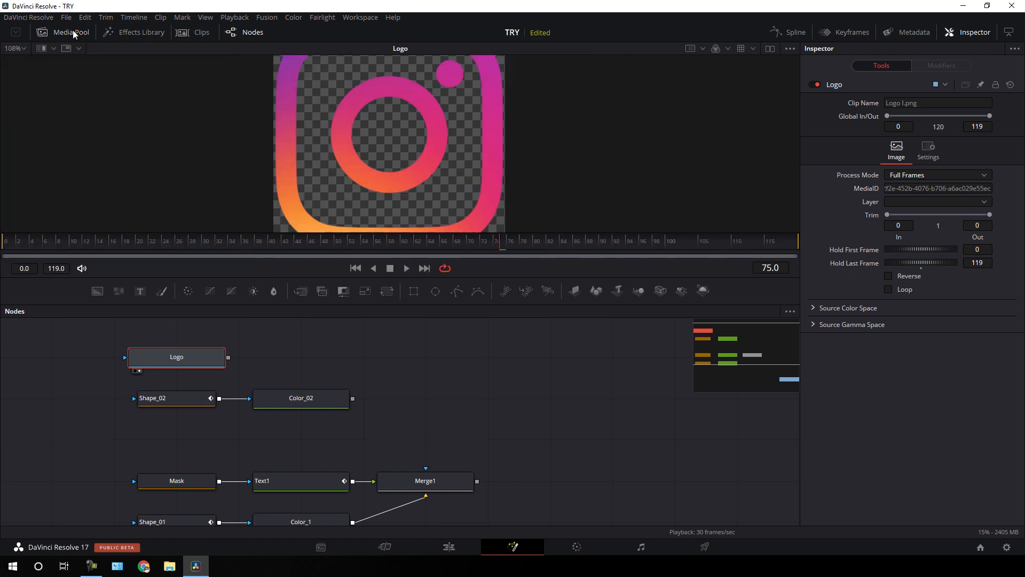
pyautogui.click(378, 354)
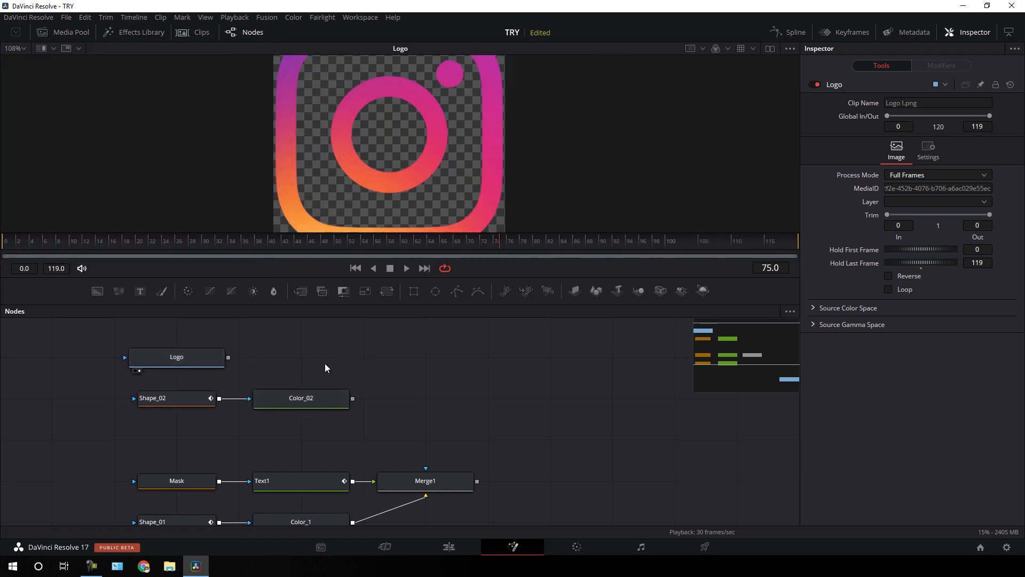
# Step: Add a Merge node above Color_02 with Color_02 as background and Logo as foreground, and show it in the viewer
pyautogui.moveTo(301, 291); pyautogui.dragTo(347, 359)
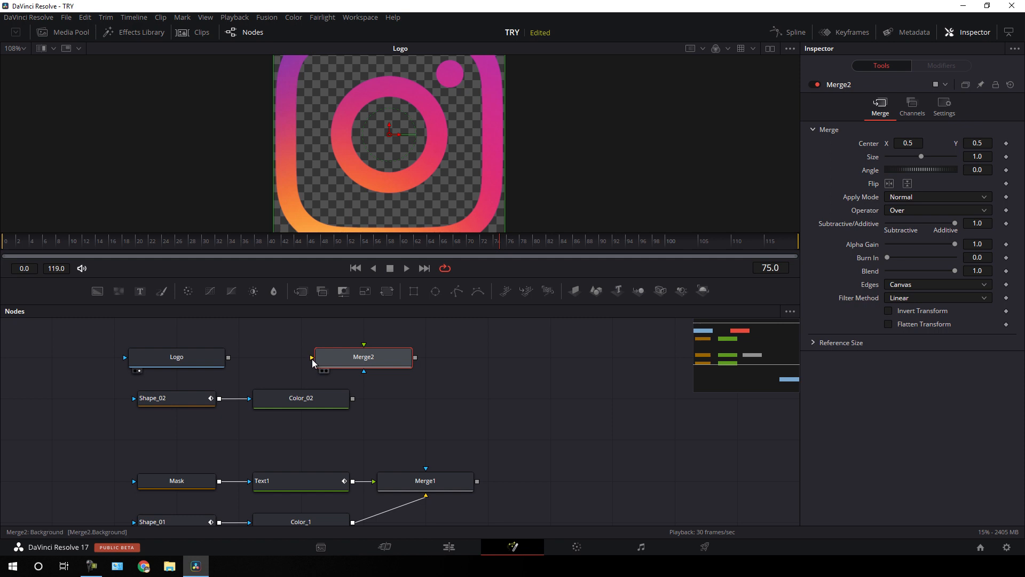
pyautogui.moveTo(291, 356); pyautogui.dragTo(299, 401)
pyautogui.moveTo(312, 357); pyautogui.dragTo(228, 357)
pyautogui.moveTo(368, 365); pyautogui.dragTo(305, 365)
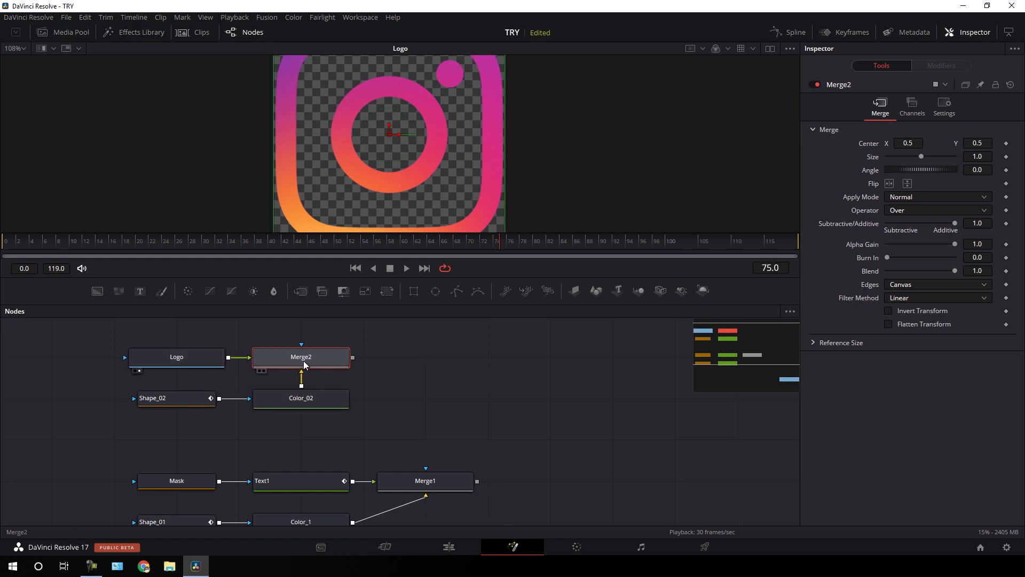
pyautogui.press('1')
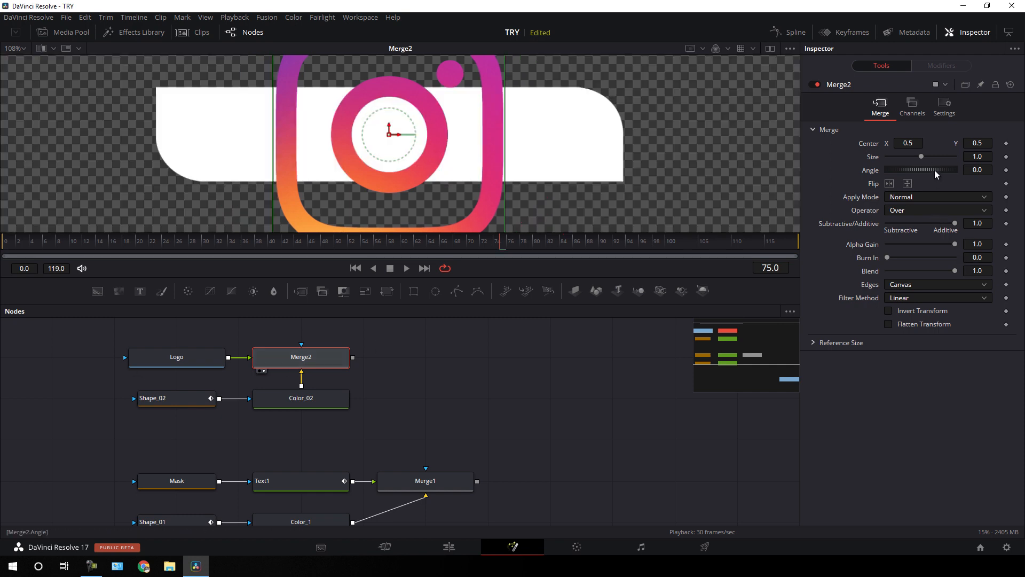
# Step: Scale the logo in Merge2 to 0.25 and move it to the white bar's left end, at a centre X of about 0.34
pyautogui.moveTo(923, 158); pyautogui.dragTo(898, 157)
pyautogui.moveTo(402, 146); pyautogui.dragTo(224, 149)
pyautogui.click(423, 366)
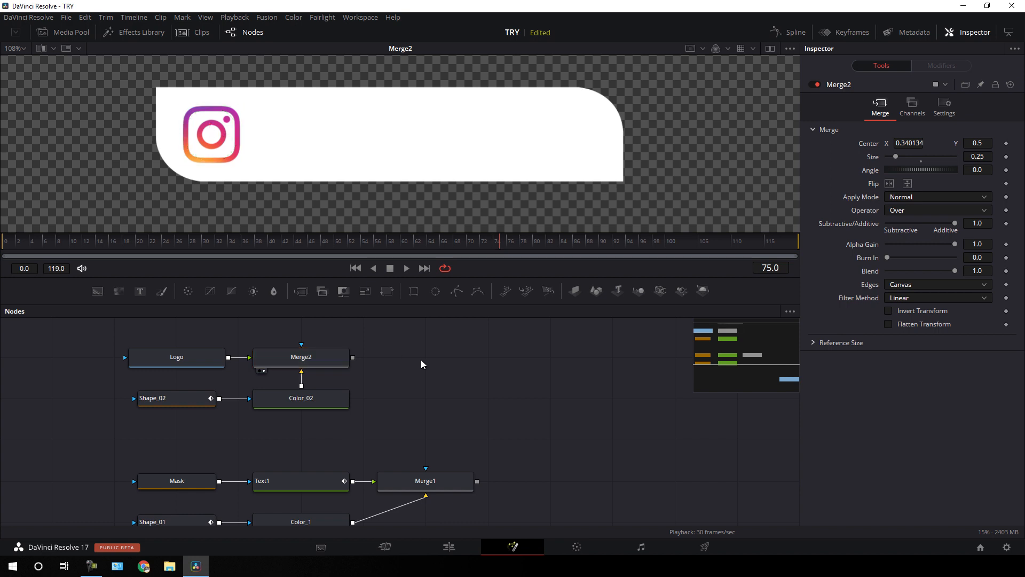
# Step: Add a Transform node after Merge2, show it in the viewer and rename it Slider_Cont1
pyautogui.moveTo(462, 360)
pyautogui.mouseDown()
pyautogui.moveTo(465, 331)
pyautogui.moveTo(465, 352)
pyautogui.mouseUp()
pyautogui.click(328, 352)
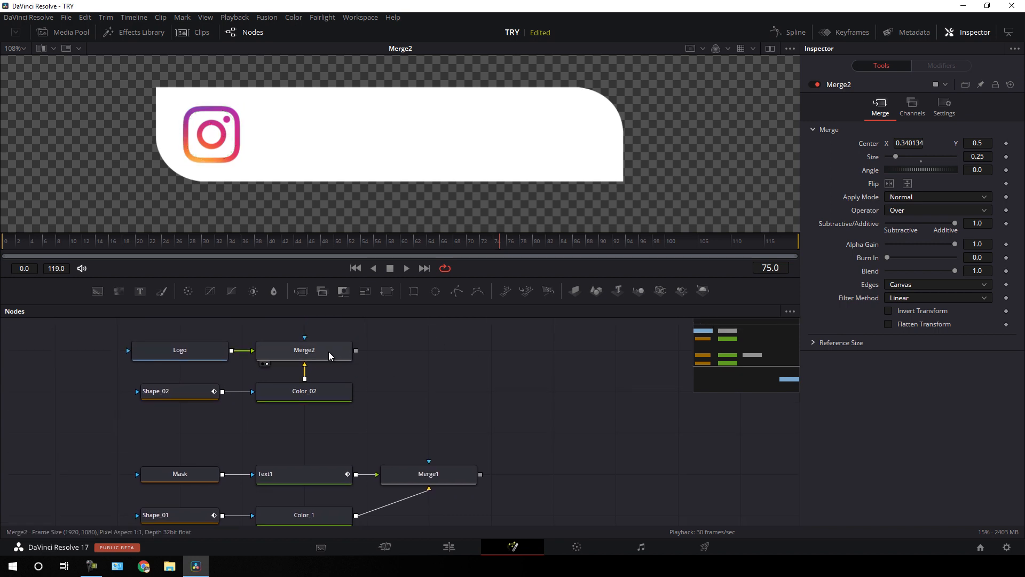
pyautogui.click(338, 356)
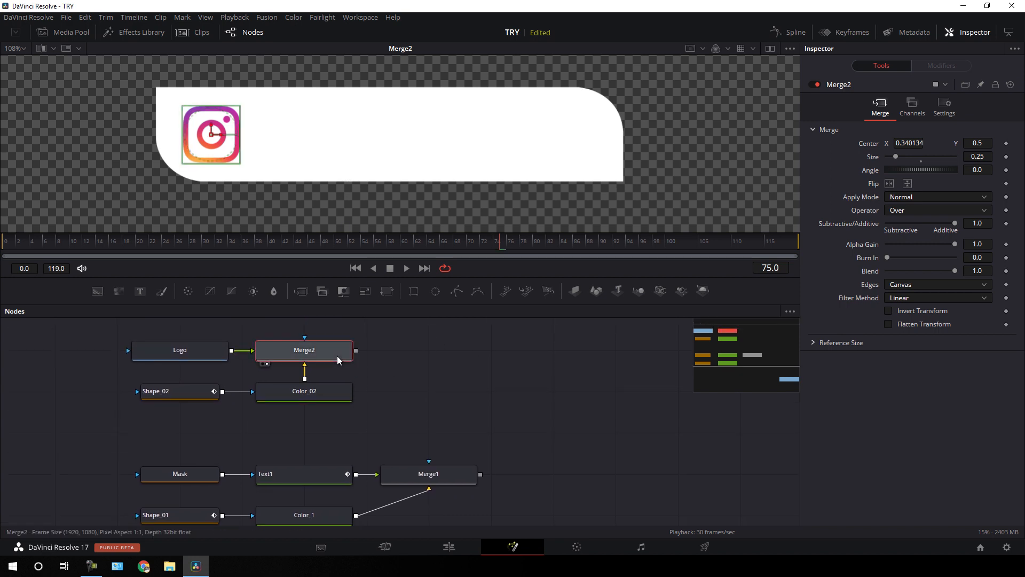
pyautogui.click(388, 292)
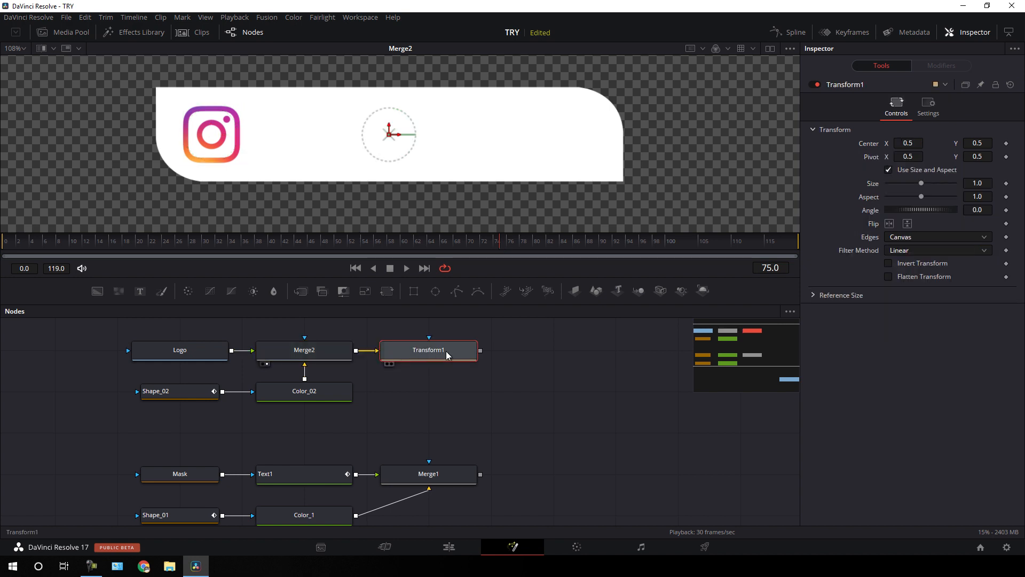
pyautogui.press('1')
pyautogui.press('F2')
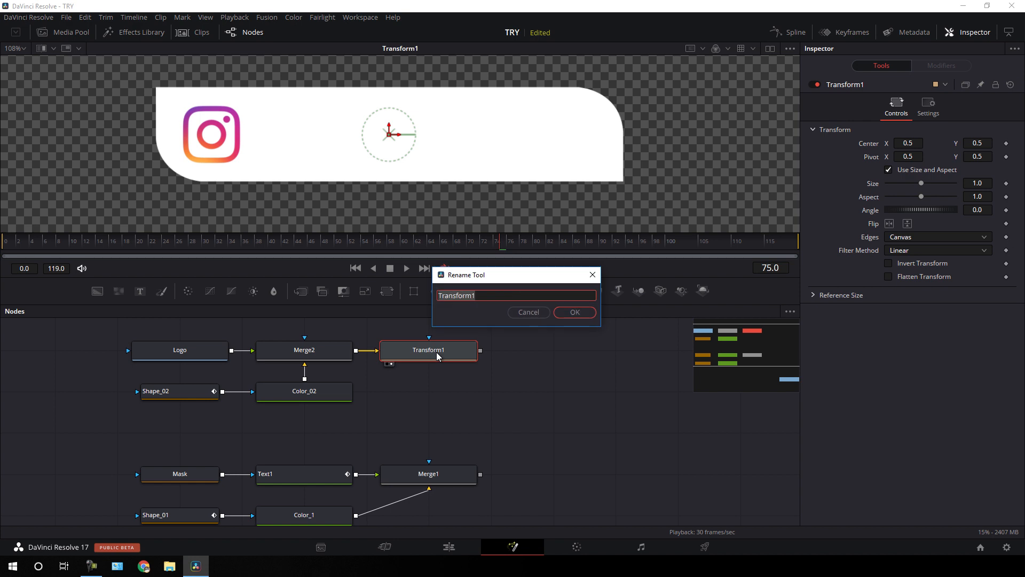
pyautogui.press('BackSpace')
pyautogui.write('Slider_Cont1')
pyautogui.press('Return')
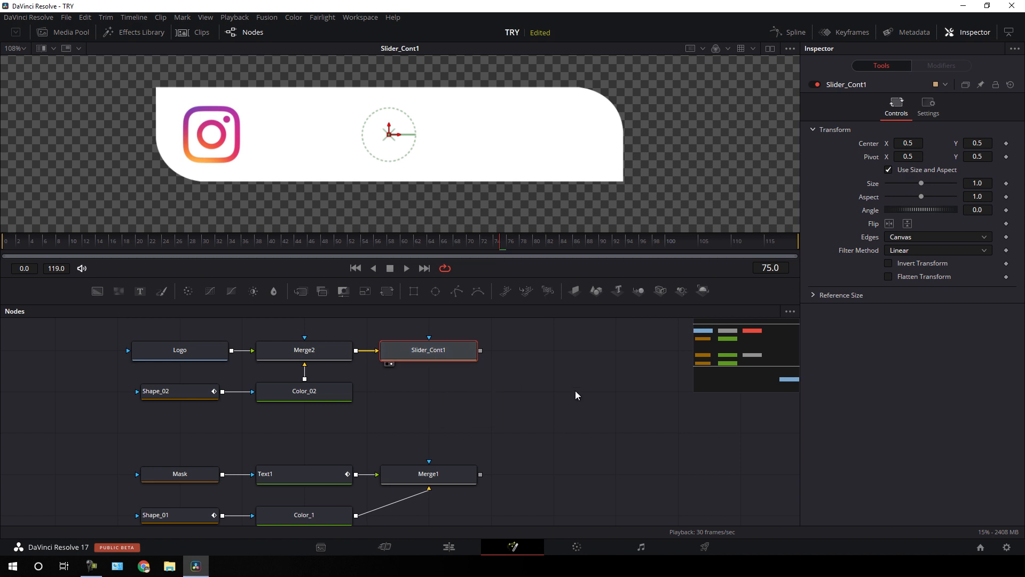
# Step: Show Merge1 in the viewer, add a Transform node after it, view that node and rename it Slider_Cont_02
pyautogui.moveTo(540, 431); pyautogui.dragTo(532, 421)
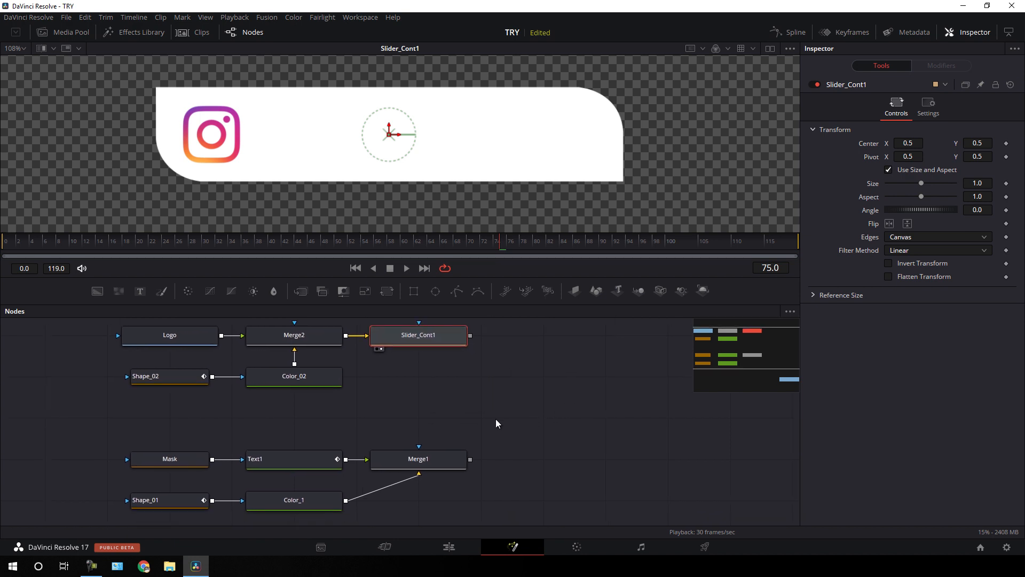
pyautogui.moveTo(451, 458); pyautogui.dragTo(426, 158)
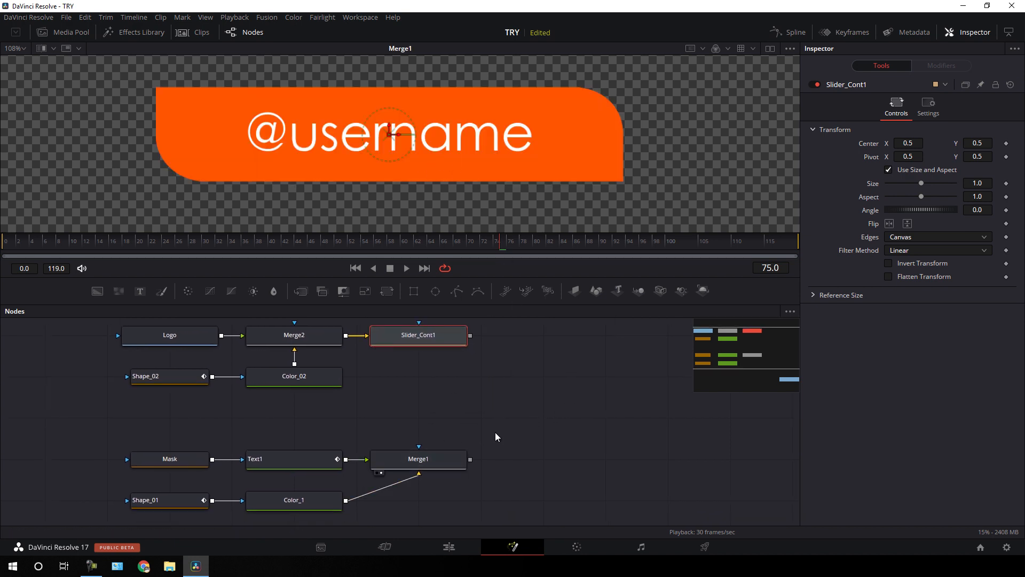
pyautogui.click(408, 460)
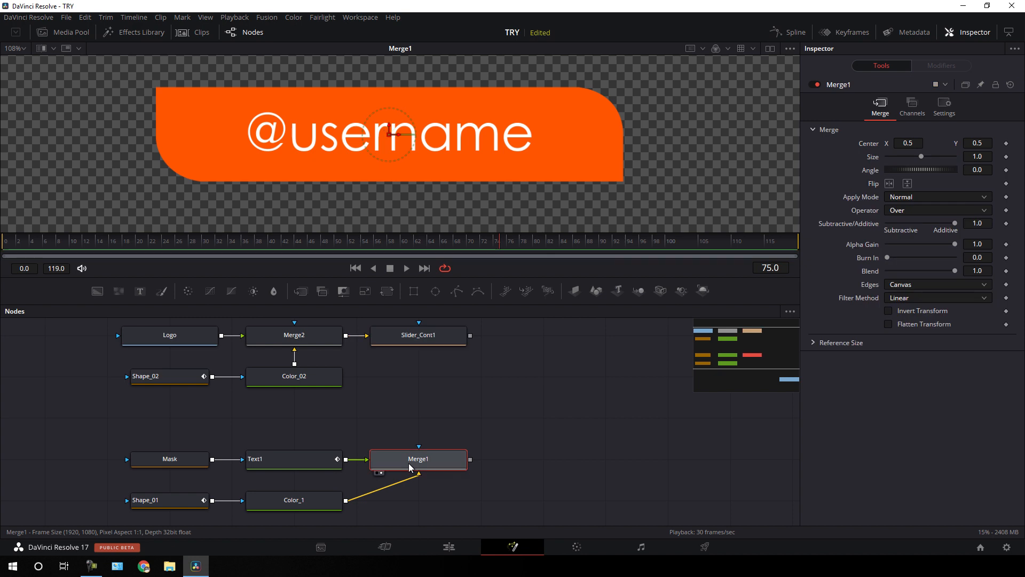
pyautogui.click(386, 296)
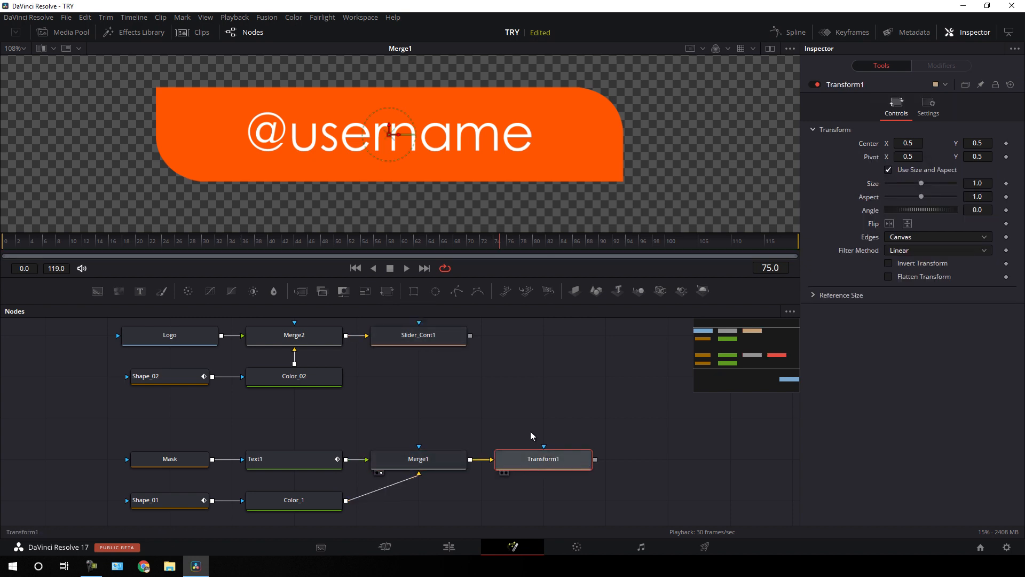
pyautogui.press('1')
pyautogui.press('F2')
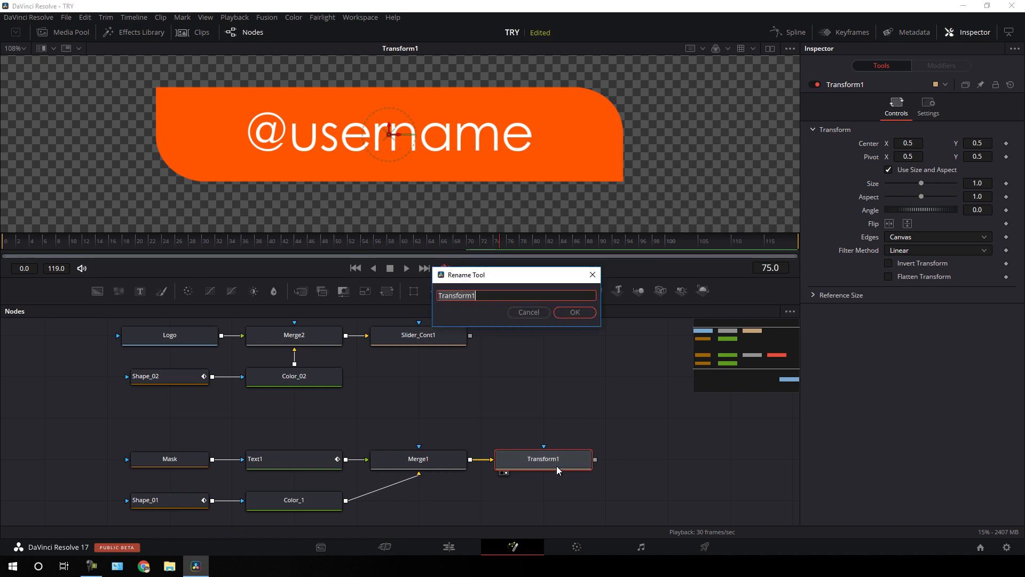
pyautogui.write('Slider_Cont_02')
pyautogui.press('Return')
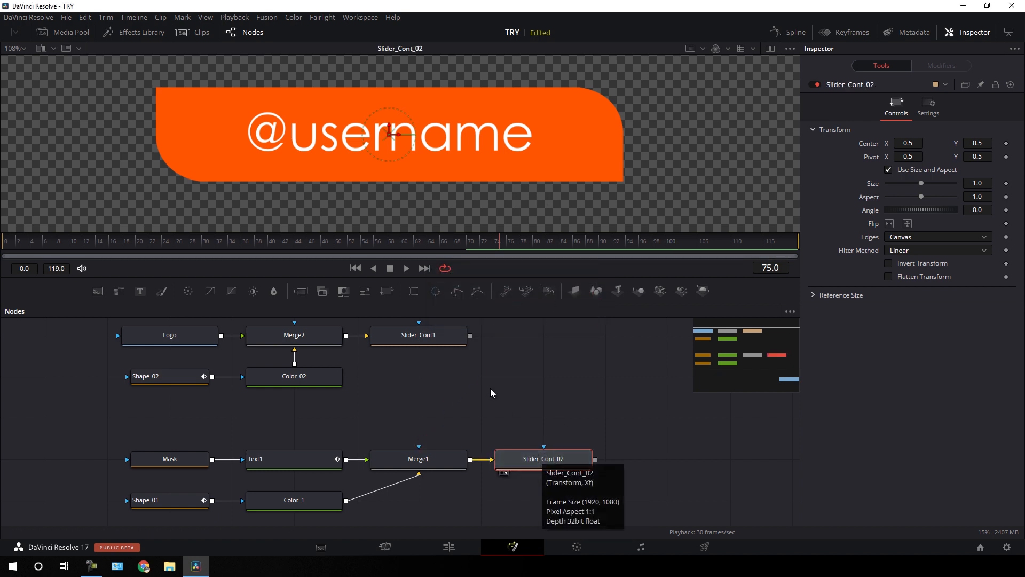
# Step: Add a Merge node with Slider_Cont1 as background and Slider_Cont_02 as foreground, and show it in the viewer
pyautogui.click(509, 398)
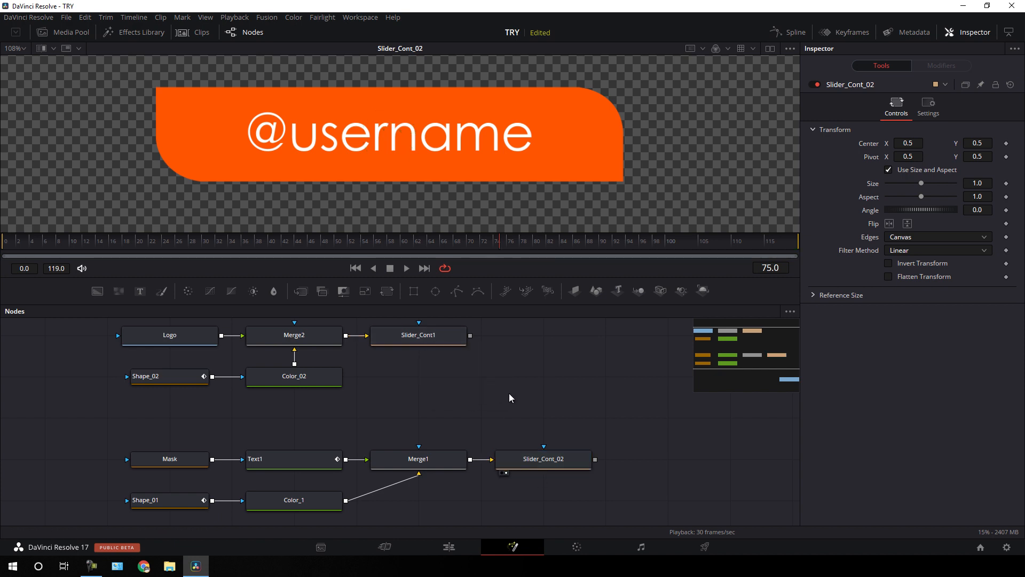
pyautogui.click(302, 296)
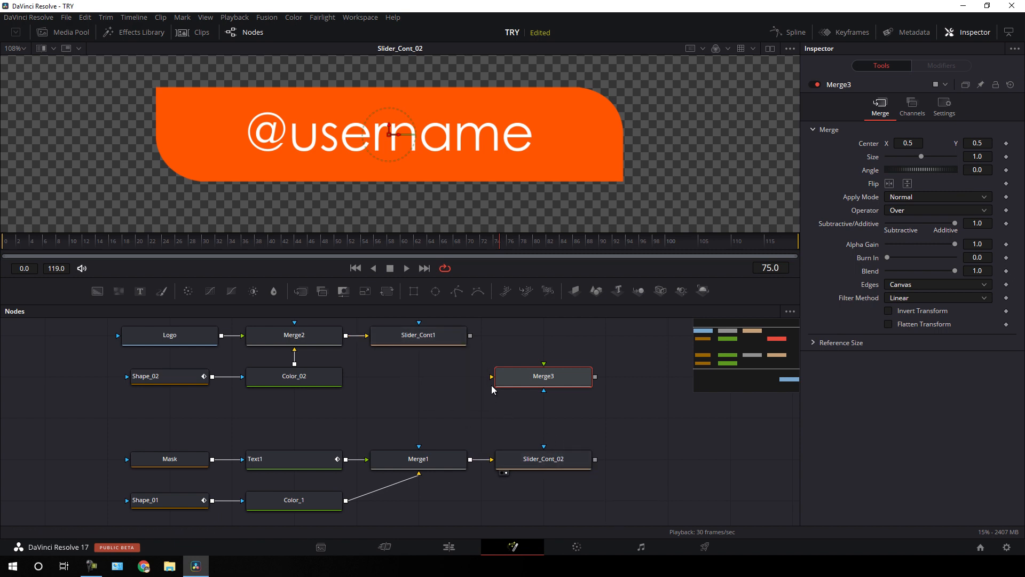
pyautogui.moveTo(489, 379); pyautogui.dragTo(433, 341)
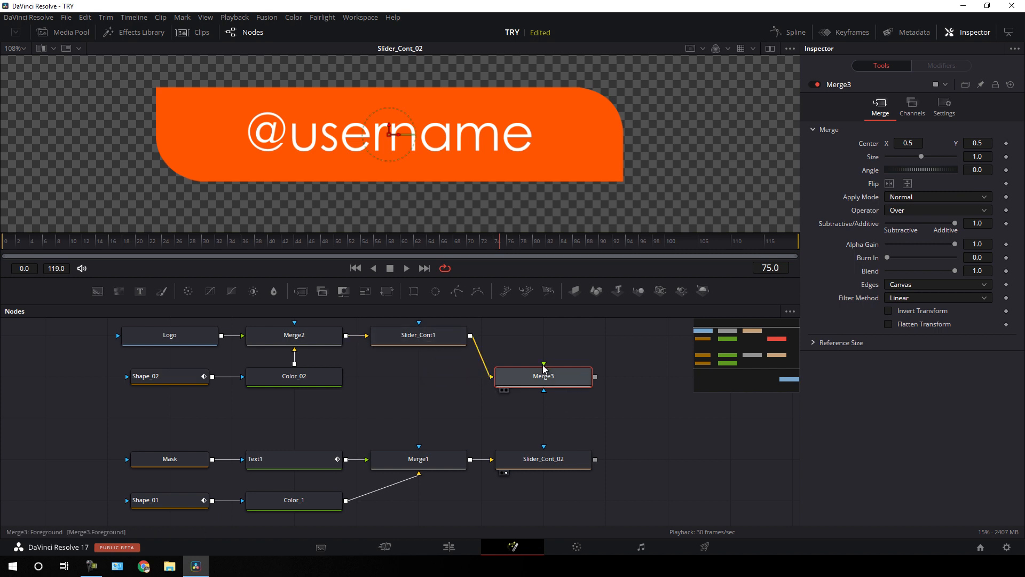
pyautogui.moveTo(544, 365); pyautogui.dragTo(534, 461)
pyautogui.press('2')
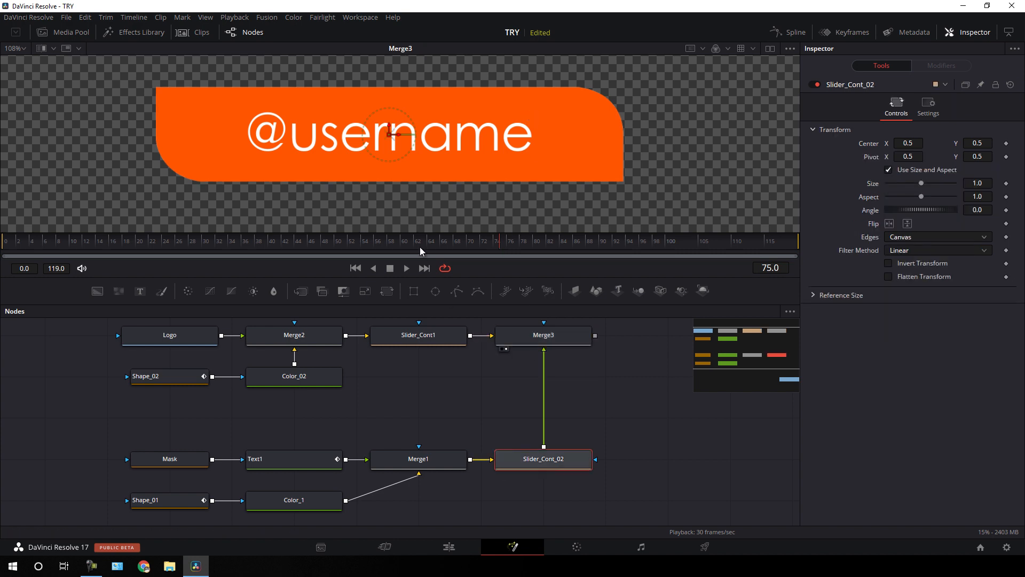
# Step: At frame 60, animate the Center of both Slider_Cont_02 and Slider_Cont1 to set their starting keyframes
pyautogui.moveTo(420, 244)
pyautogui.mouseDown()
pyautogui.moveTo(287, 236)
pyautogui.moveTo(402, 243)
pyautogui.mouseUp()
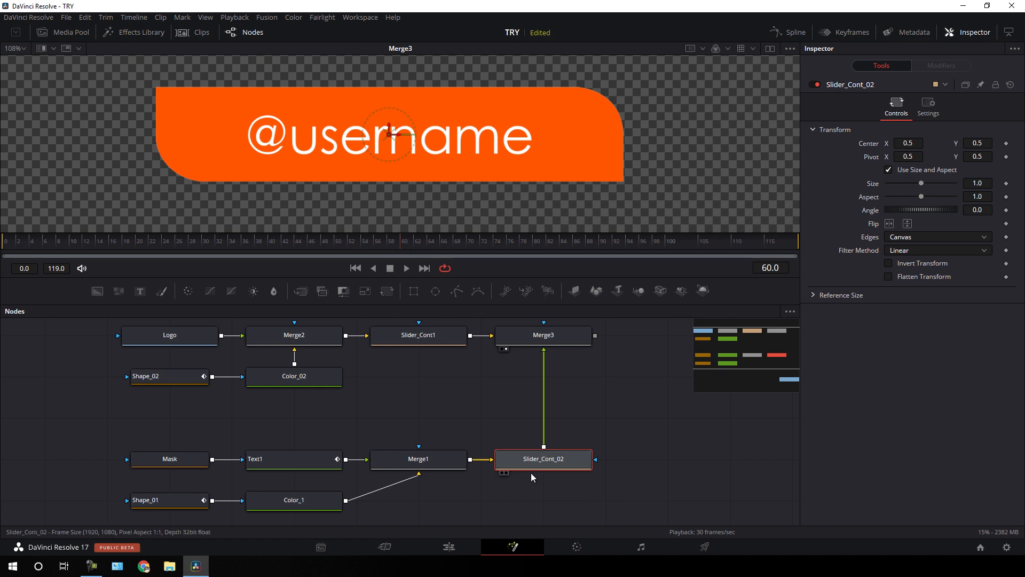
pyautogui.rightClick(868, 148)
pyautogui.click(878, 154)
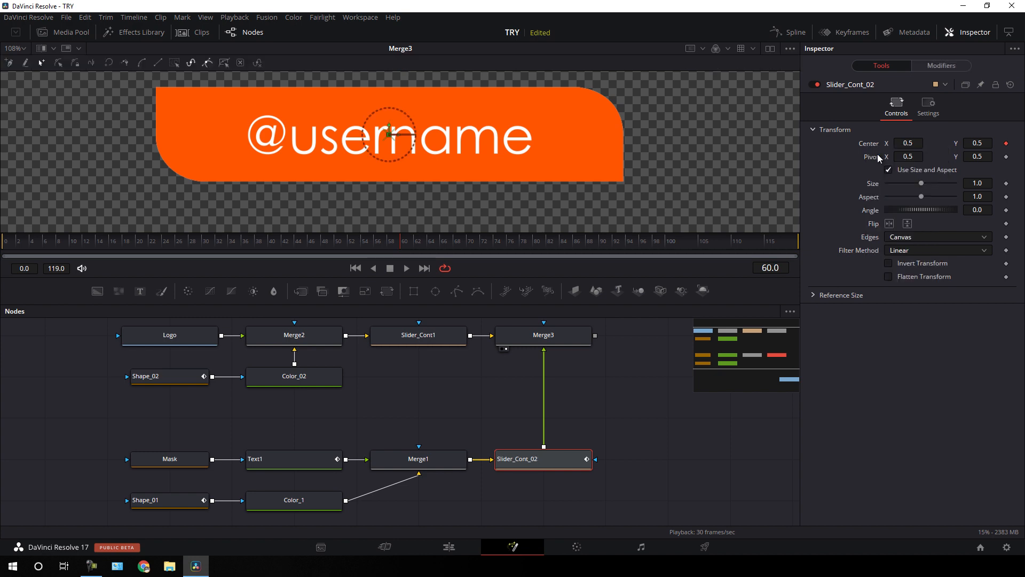
pyautogui.click(427, 342)
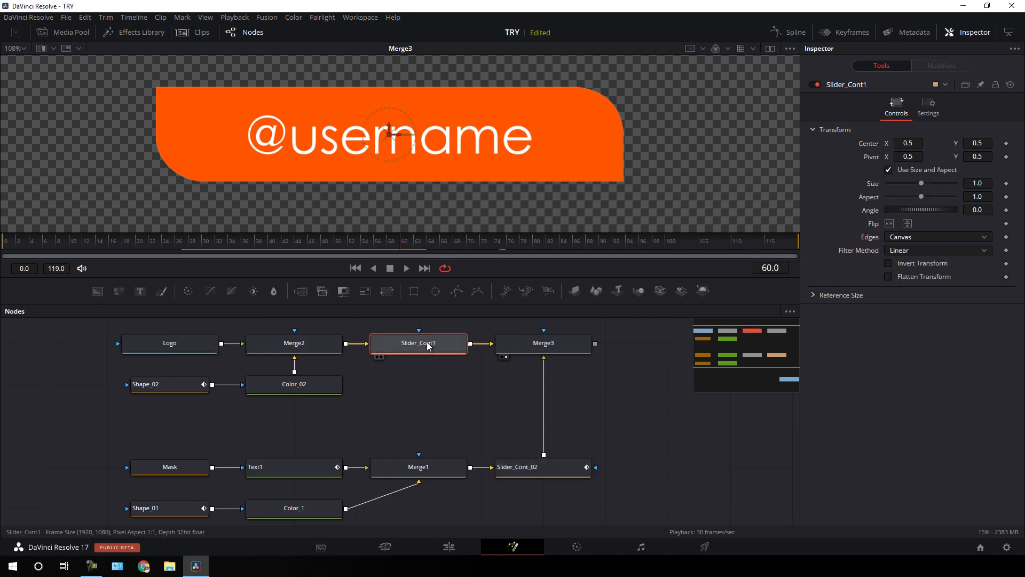
pyautogui.rightClick(873, 143)
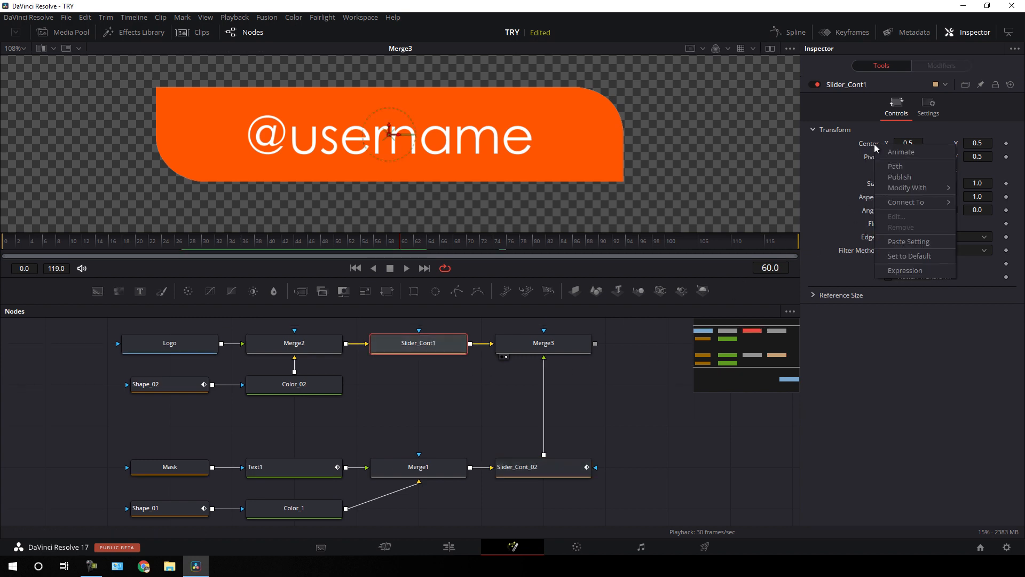
pyautogui.click(885, 153)
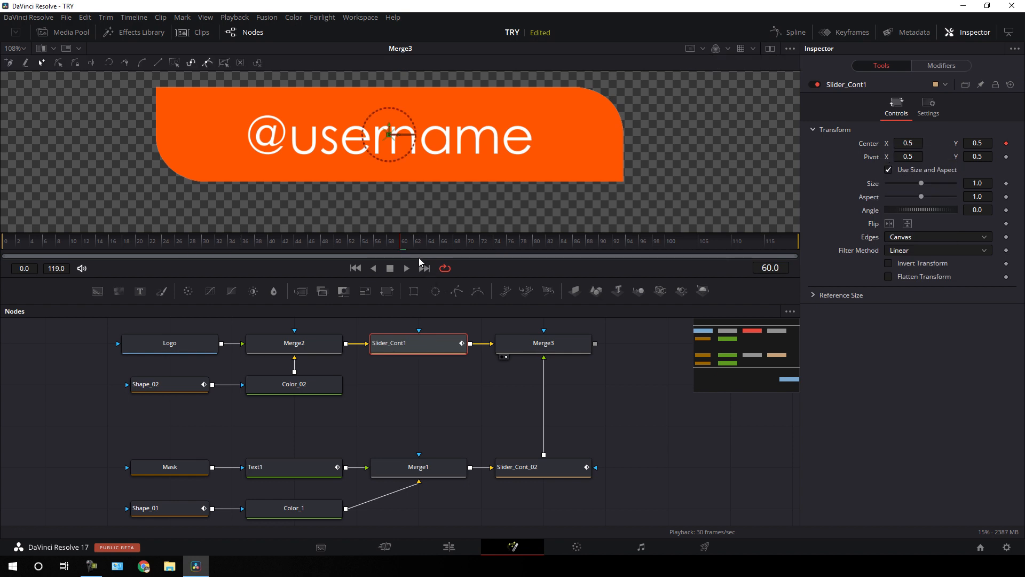
# Step: At frame 90, slide the orange bar sideways by setting Slider_Cont_02's centre X to 0.55
pyautogui.moveTo(417, 243); pyautogui.dragTo(503, 245)
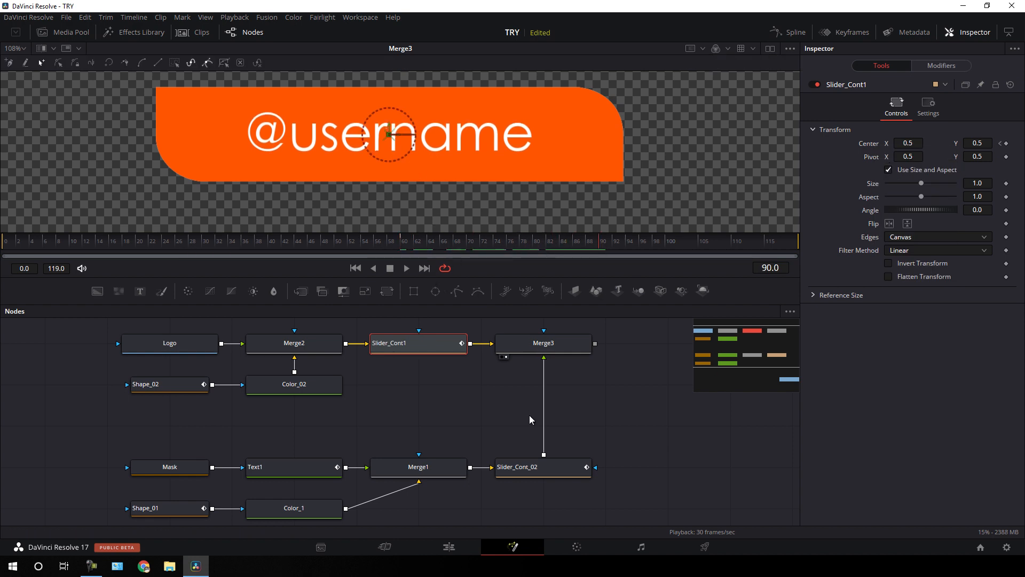
pyautogui.click(533, 471)
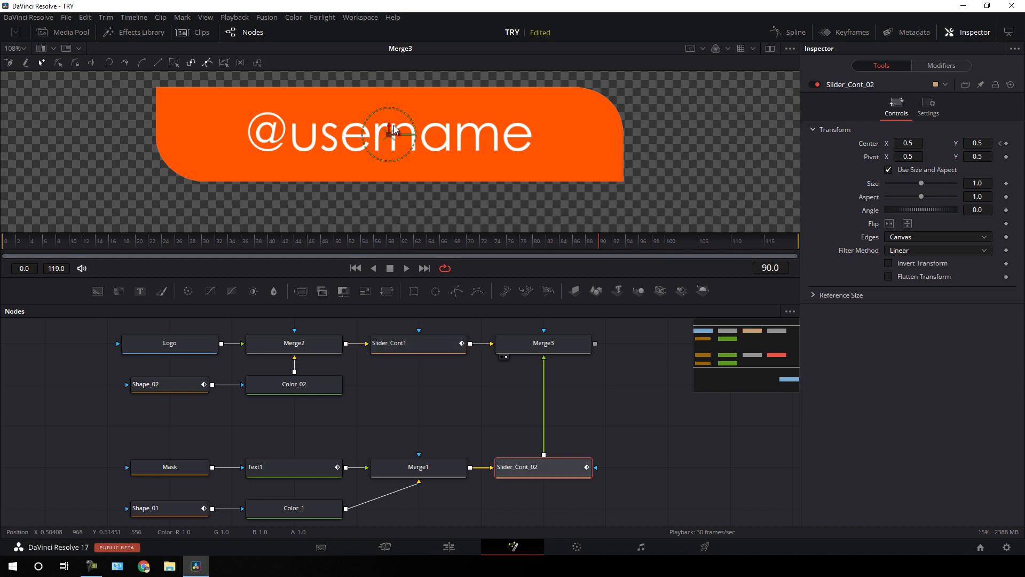
pyautogui.moveTo(401, 135); pyautogui.dragTo(466, 133)
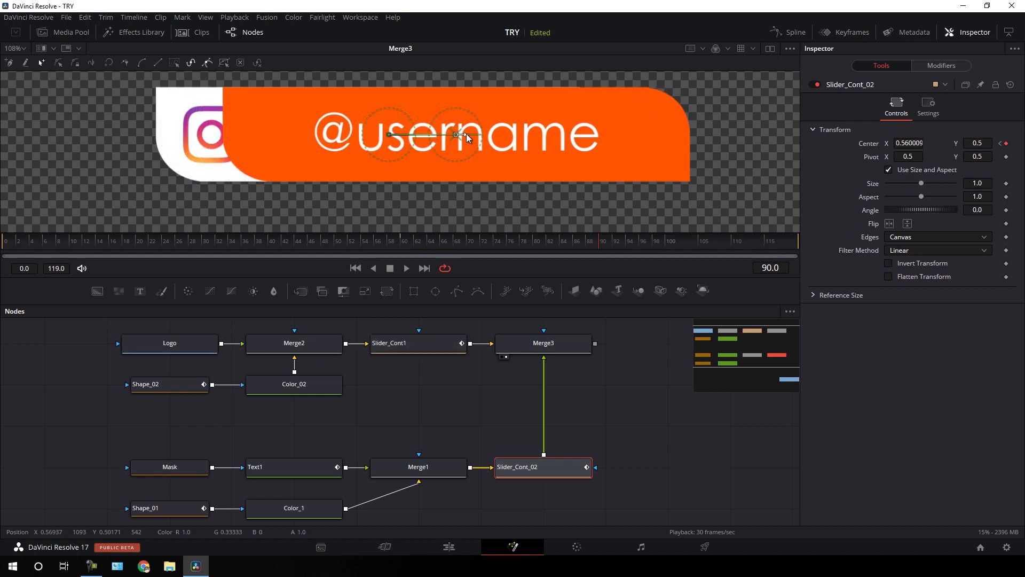
pyautogui.click(913, 146)
pyautogui.write('0.55')
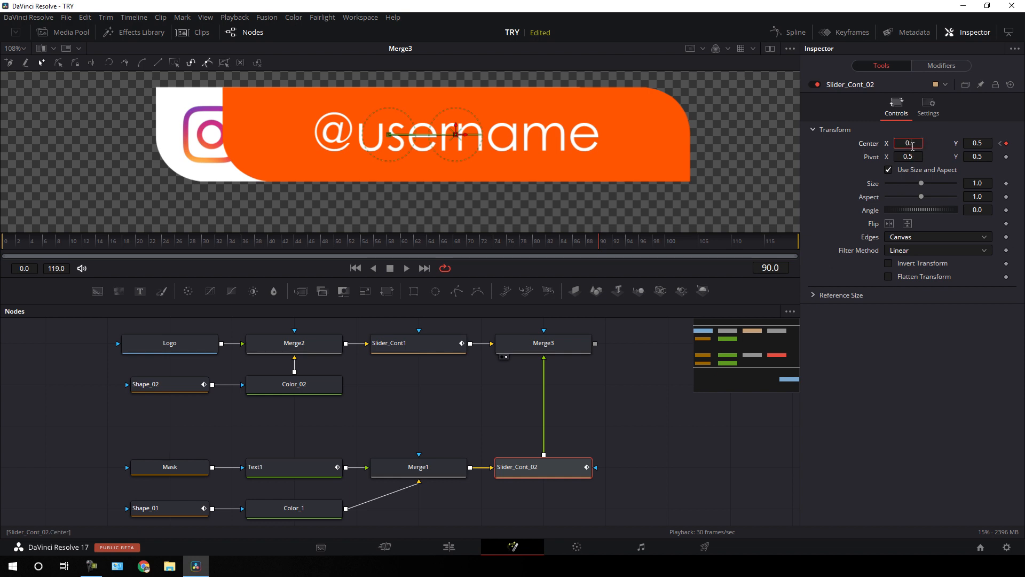
pyautogui.press('Tab')
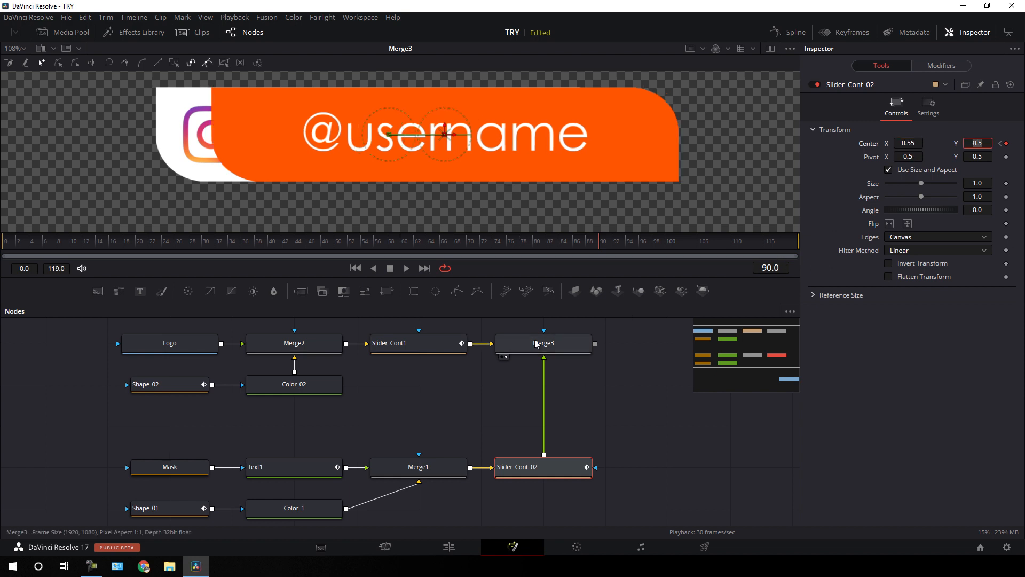
# Step: Set Slider_Cont1's centre X to 0.45 at frame 90 and scrub the timeline to preview both bars sliding apart
pyautogui.click(422, 348)
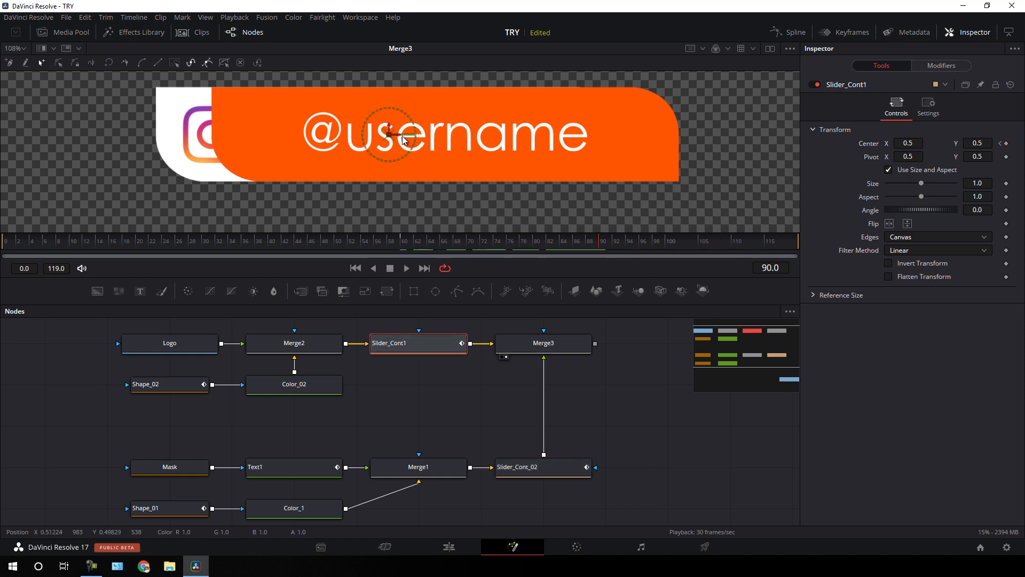
pyautogui.moveTo(401, 140); pyautogui.dragTo(365, 137)
pyautogui.click(909, 142)
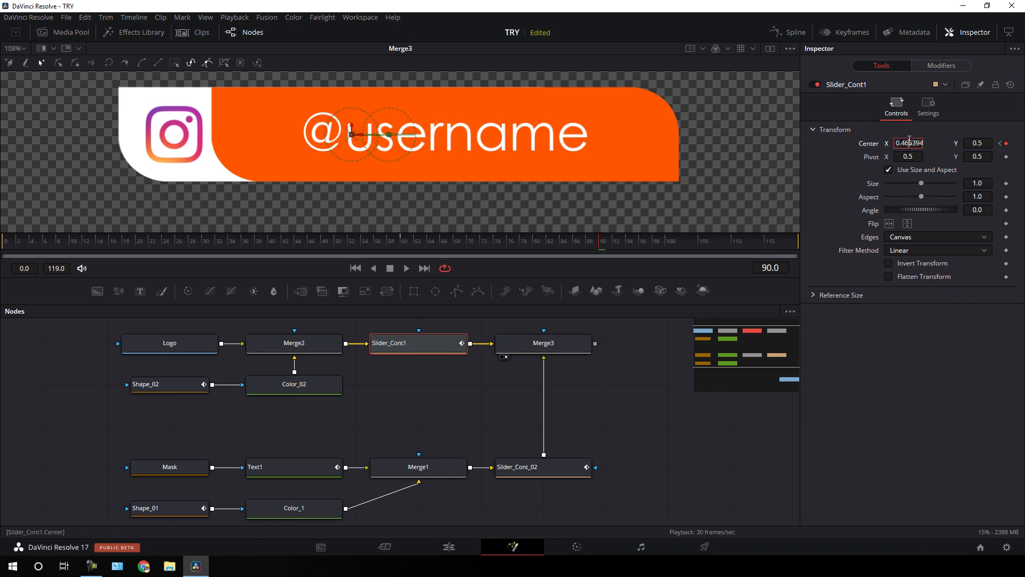
pyautogui.write('0.5')
pyautogui.press('Tab')
pyautogui.click(315, 249)
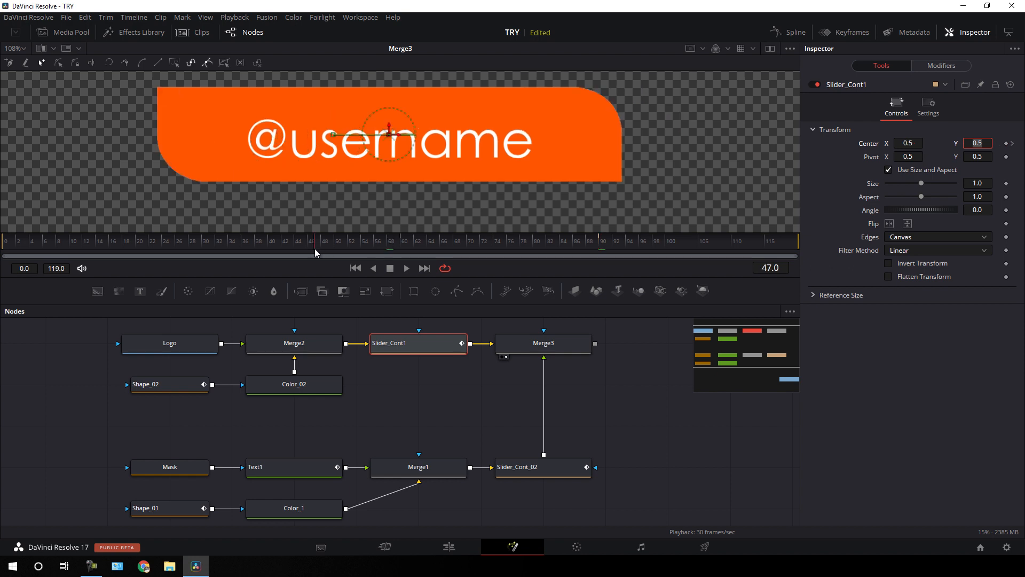
pyautogui.moveTo(315, 249); pyautogui.dragTo(591, 252)
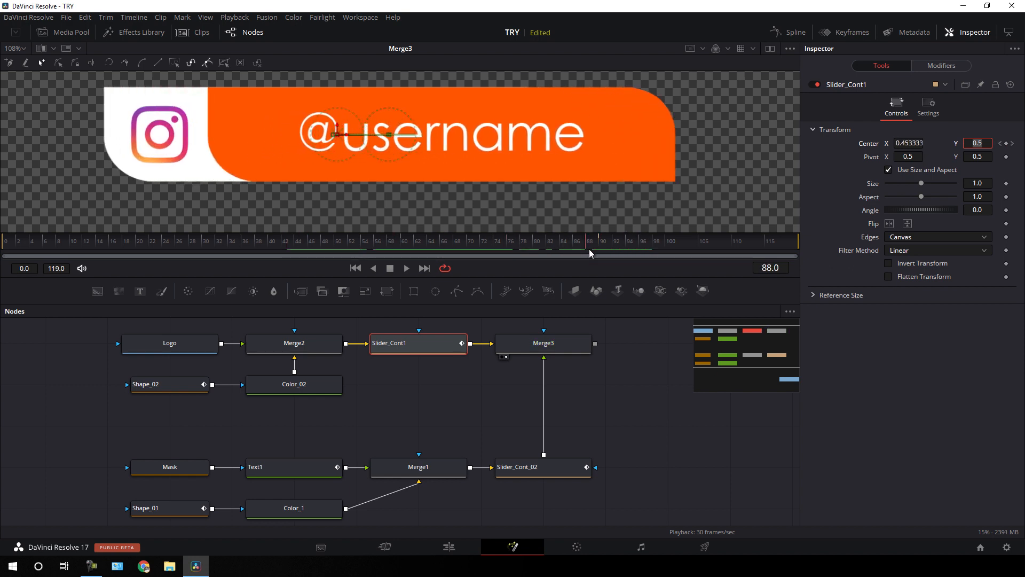
# Step: Open the Spline editor in place of the node graph, enlarge it and recentre the title in the viewer
pyautogui.click(796, 32)
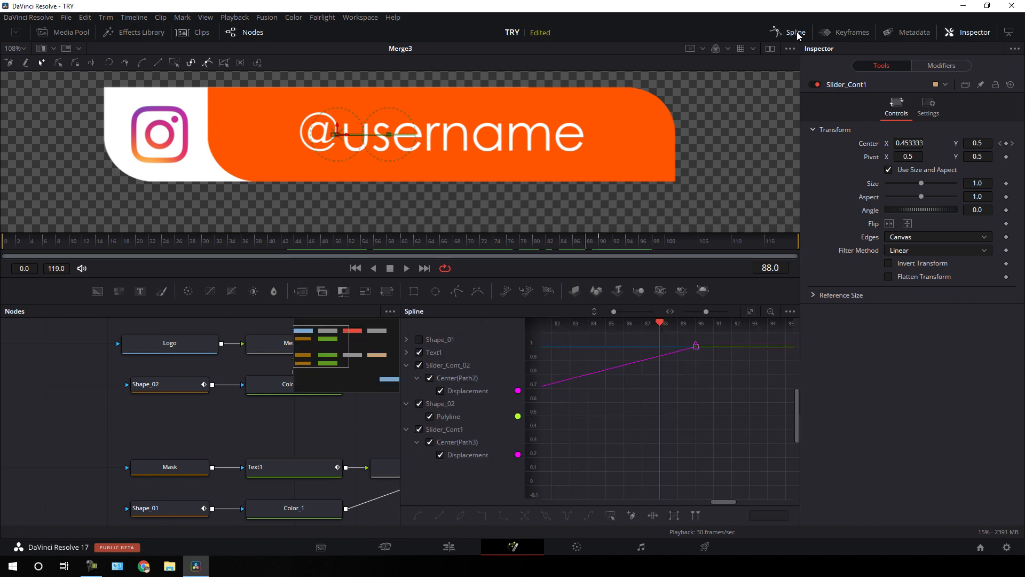
pyautogui.press('F4')
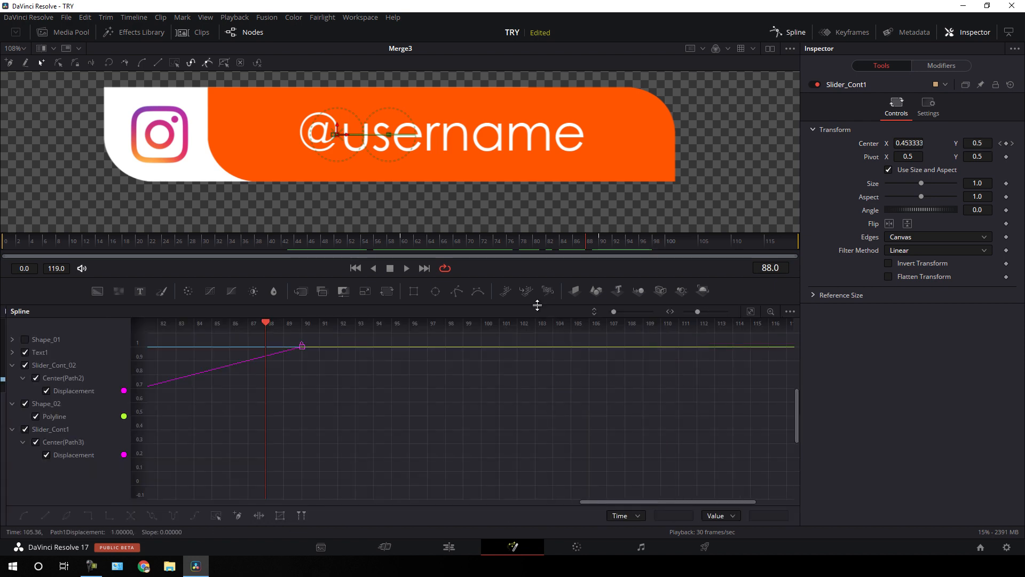
pyautogui.moveTo(503, 277); pyautogui.dragTo(503, 255)
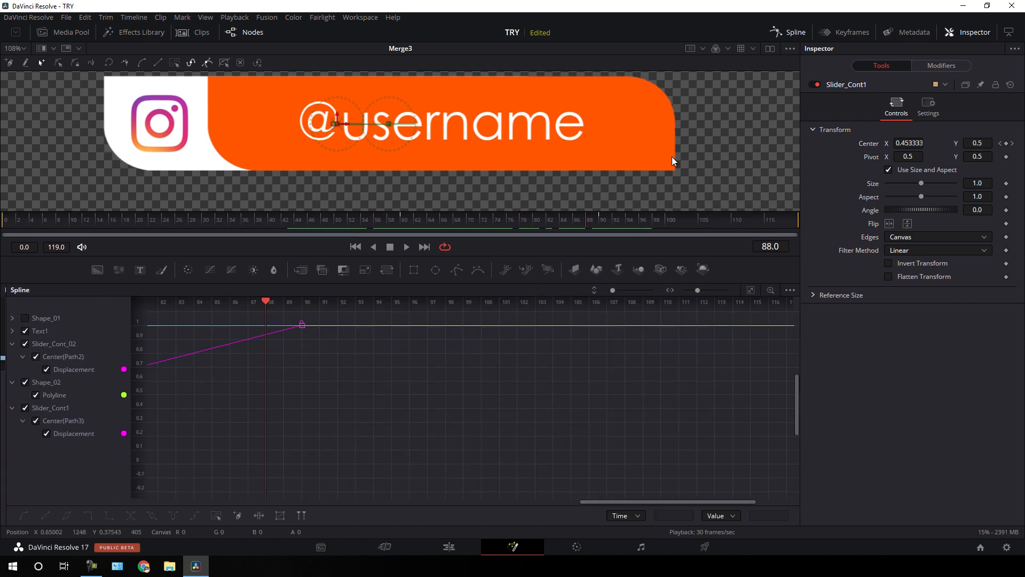
pyautogui.scroll(1, 761, 134)
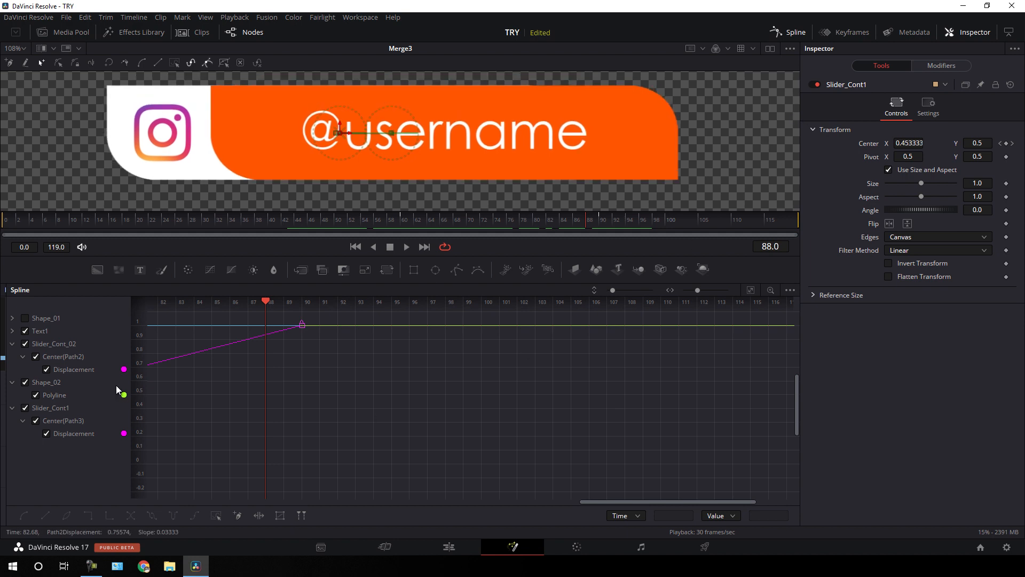
# Step: Collapse the spline entries and hide the Text1, Slider_Cont_02 and Shape_02 curves, leaving only Slider_Cont1 displayed
pyautogui.click(12, 344)
pyautogui.click(12, 357)
pyautogui.click(11, 369)
pyautogui.click(25, 343)
pyautogui.click(25, 331)
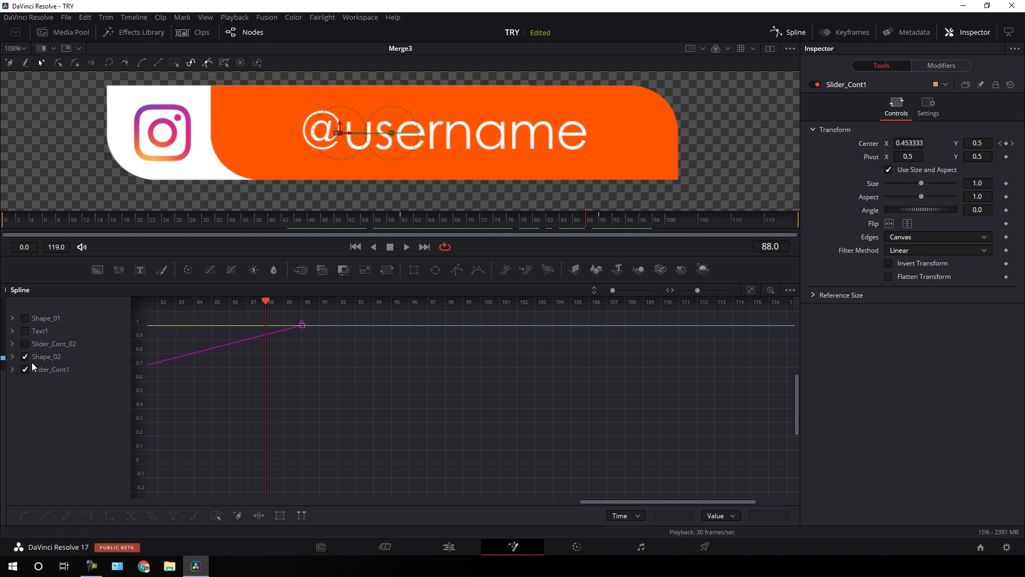
pyautogui.click(25, 357)
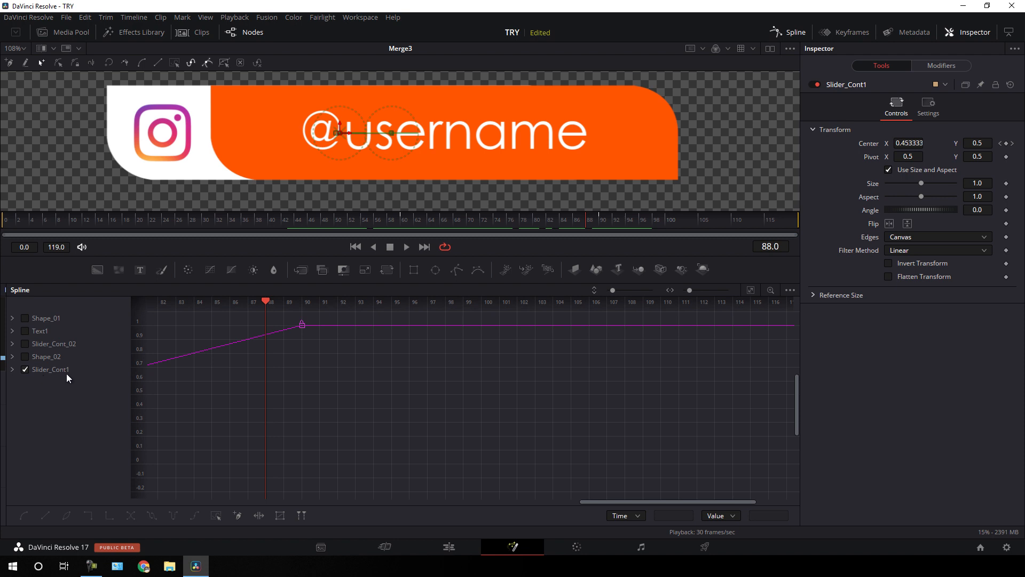
# Step: Smooth both Slider_Cont1 keyframes and stretch the final keyframe's ease handle back to frame 60
pyautogui.click(749, 290)
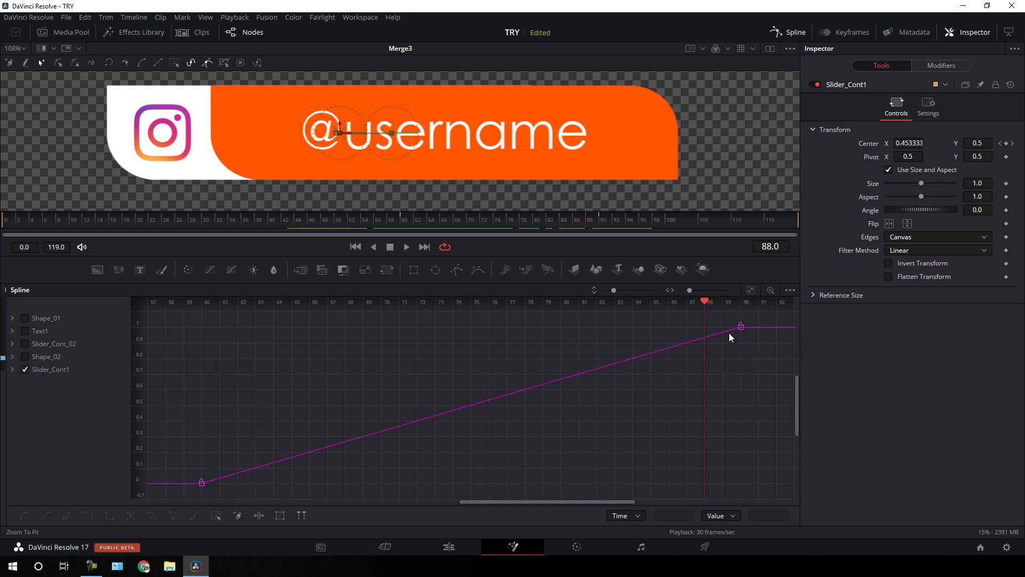
pyautogui.moveTo(751, 319); pyautogui.dragTo(190, 492)
pyautogui.hotkey('shift', 's')
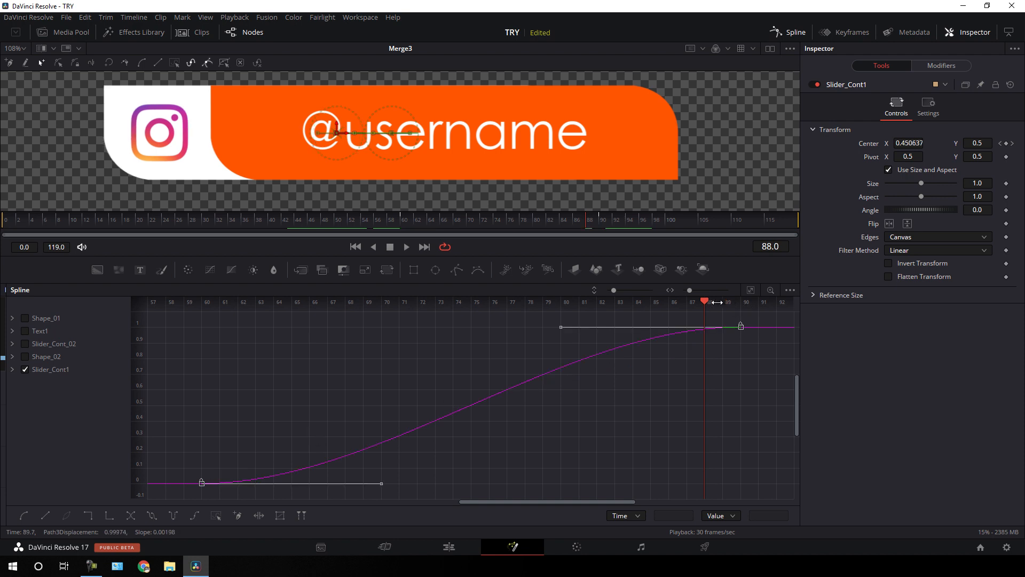
pyautogui.moveTo(705, 302); pyautogui.dragTo(203, 355)
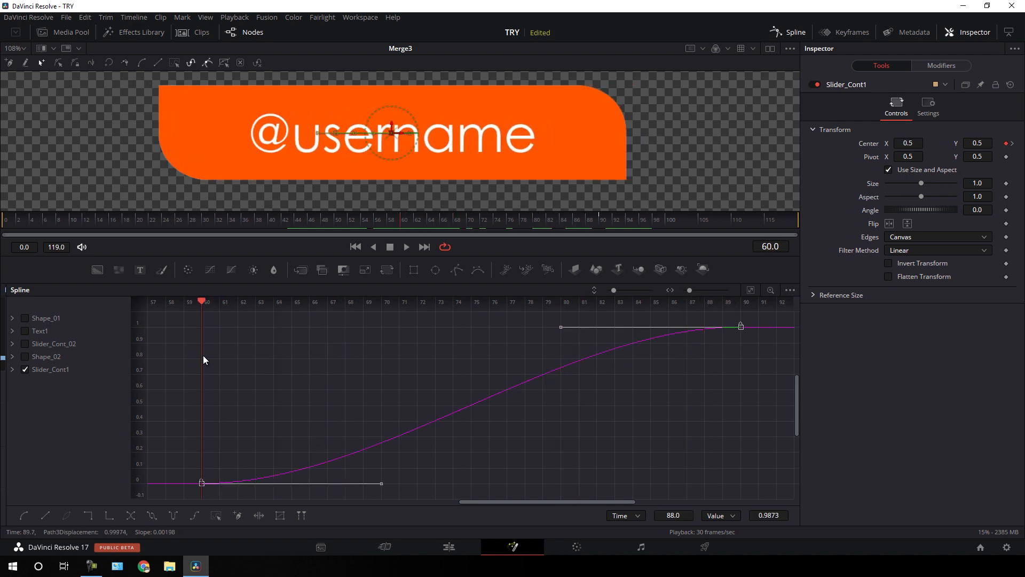
pyautogui.moveTo(559, 332); pyautogui.dragTo(199, 333)
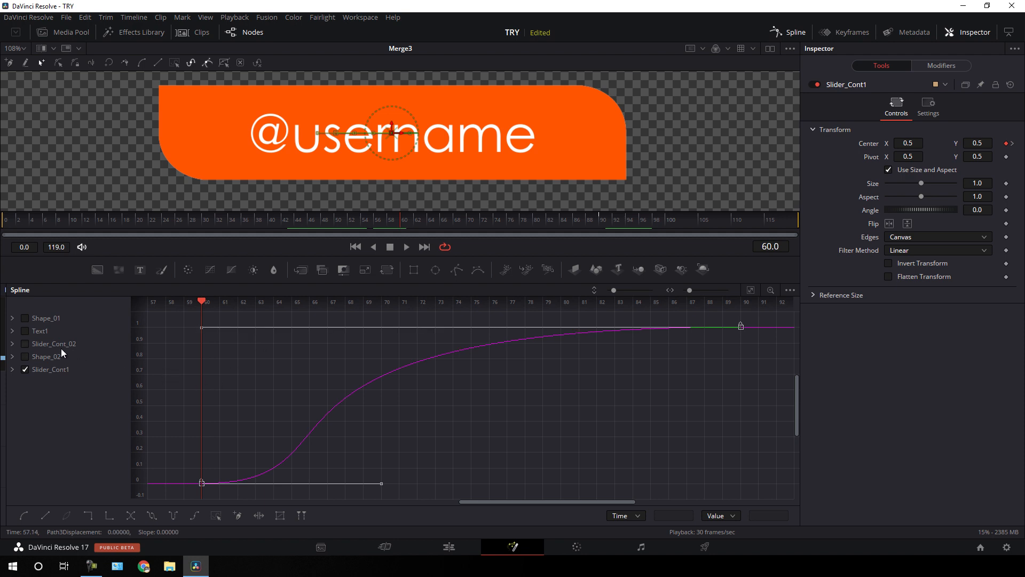
# Step: Display only the Slider_Cont_02 curve, smooth both its keyframes and stretch the final keyframe's ease handle back to frame 60
pyautogui.click(25, 370)
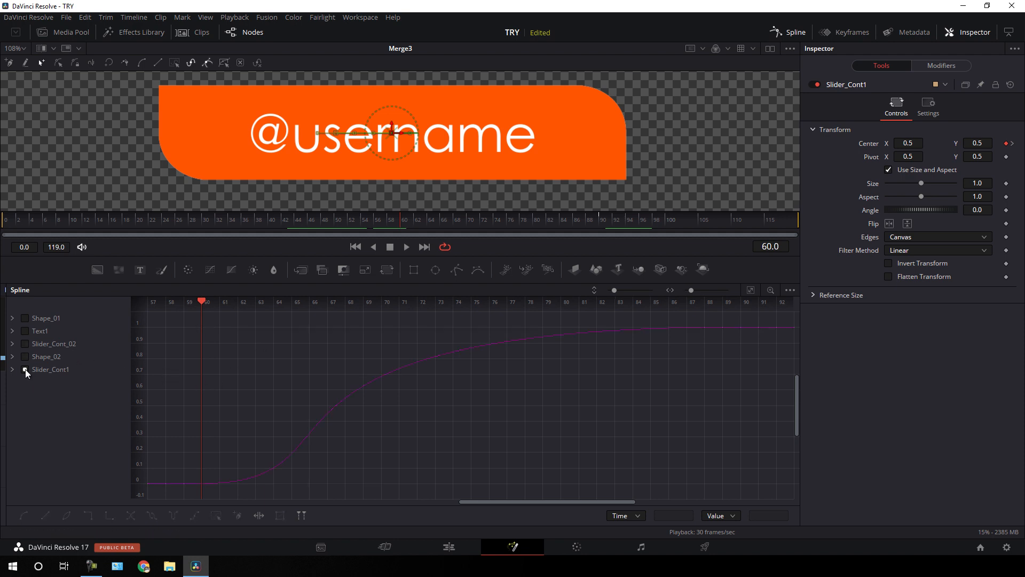
pyautogui.click(24, 344)
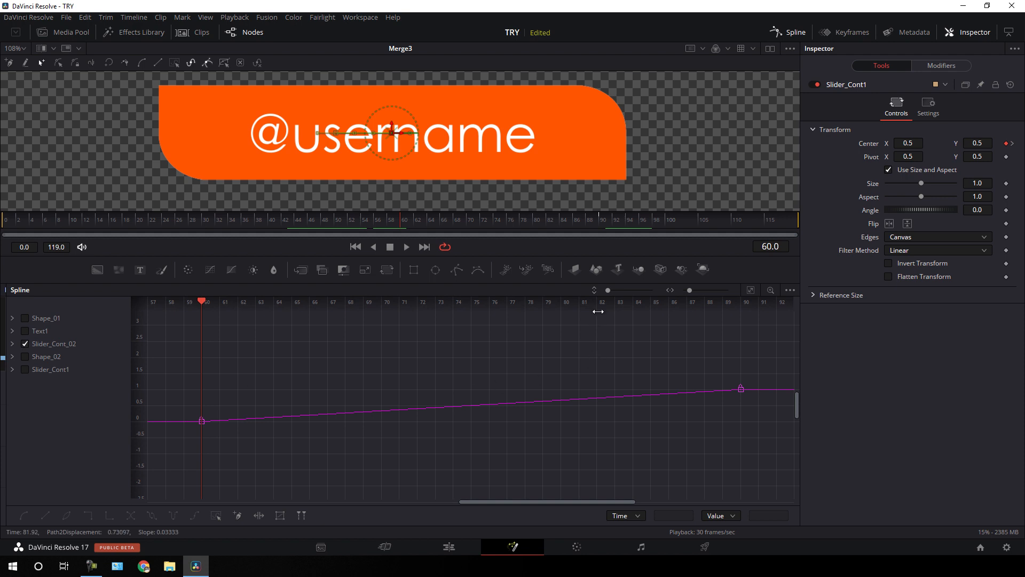
pyautogui.moveTo(755, 321); pyautogui.dragTo(185, 495)
pyautogui.press('s')
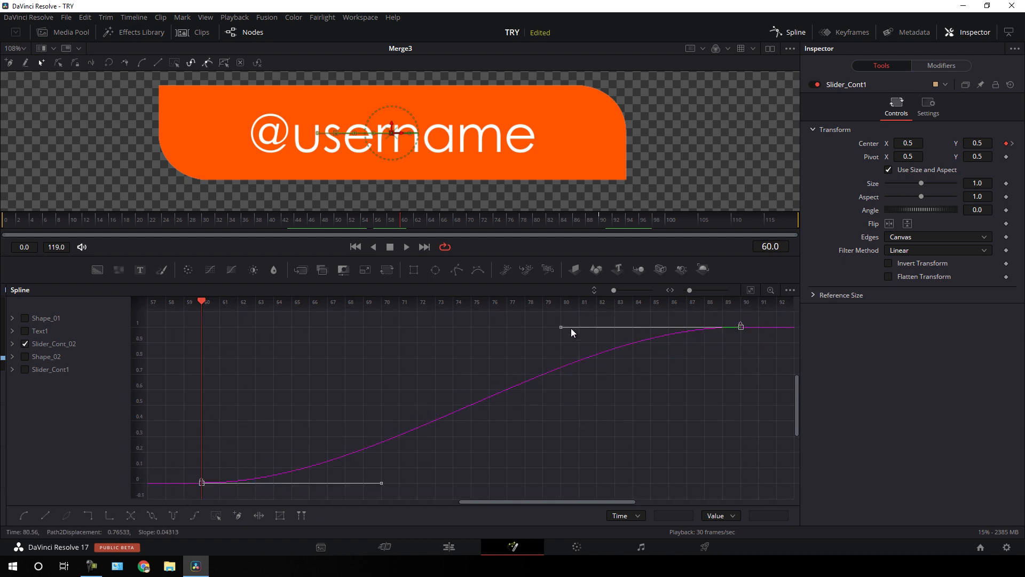
pyautogui.moveTo(560, 328); pyautogui.dragTo(202, 327)
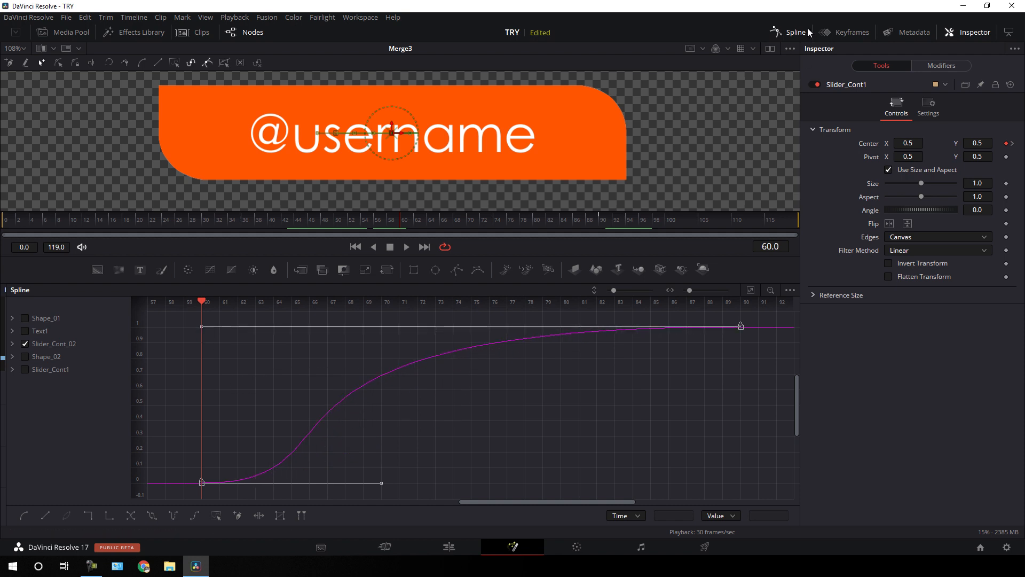
# Step: Close the Spline editor and play back the title to check the eased sliding motion
pyautogui.click(793, 32)
pyautogui.press('space')
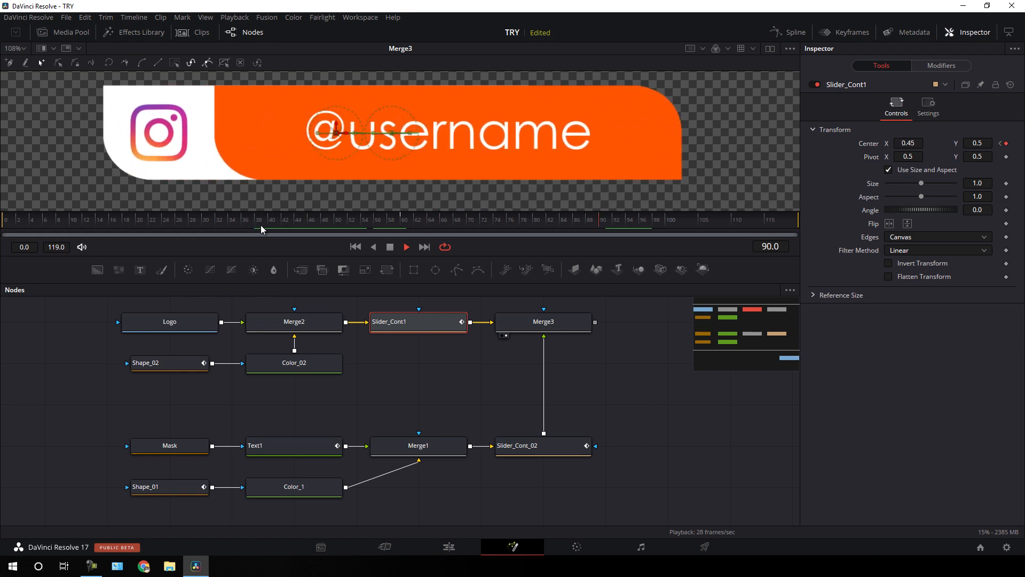
pyautogui.press('space')
pyautogui.press('space')
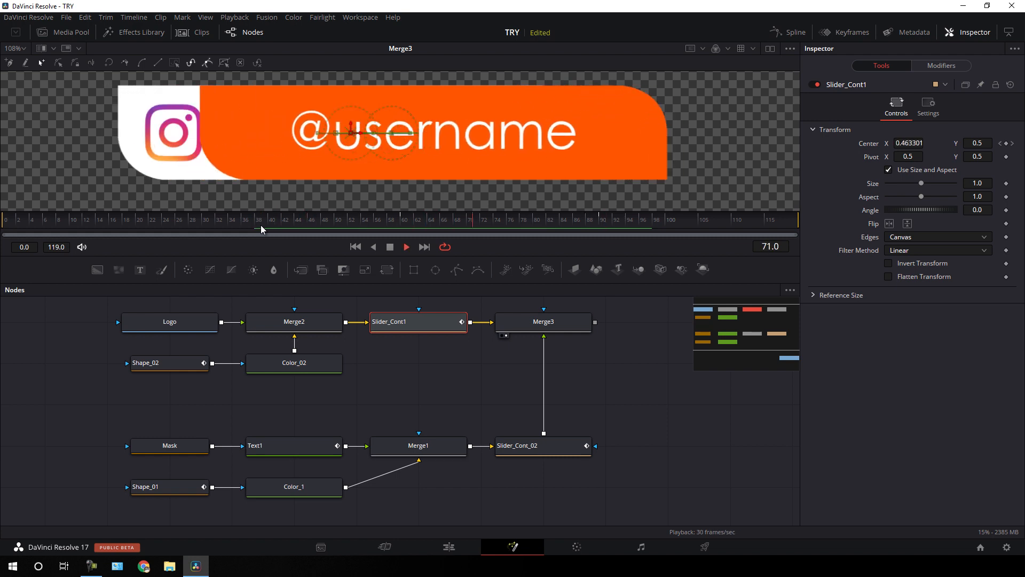
pyautogui.moveTo(261, 226); pyautogui.dragTo(404, 221)
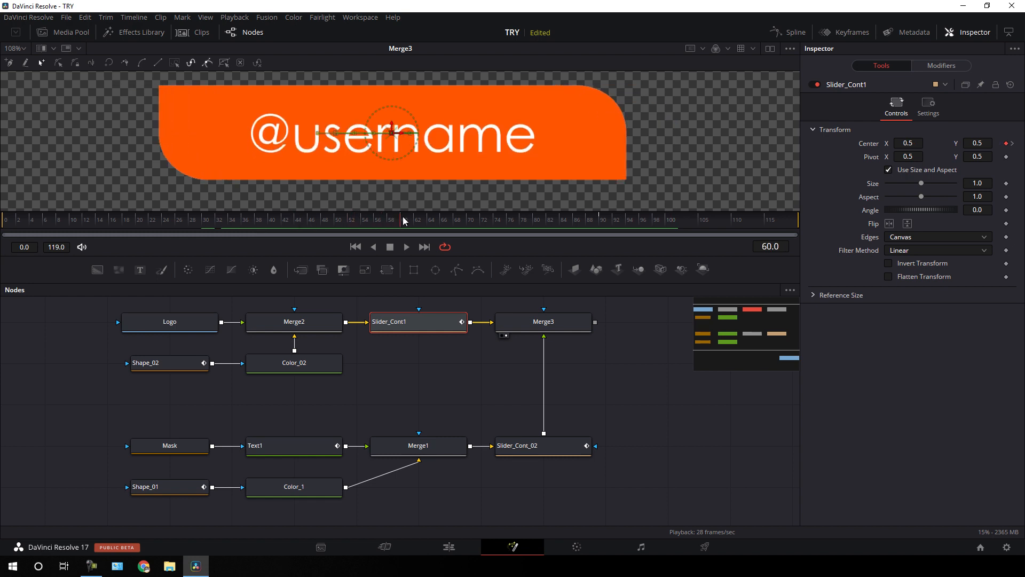
# Step: Keyframe Merge2's Blend at 1.0 on frame 60 and 0 on frame 59, and scrub to check the logo's appearance
pyautogui.click(308, 327)
pyautogui.moveTo(357, 222); pyautogui.dragTo(220, 236)
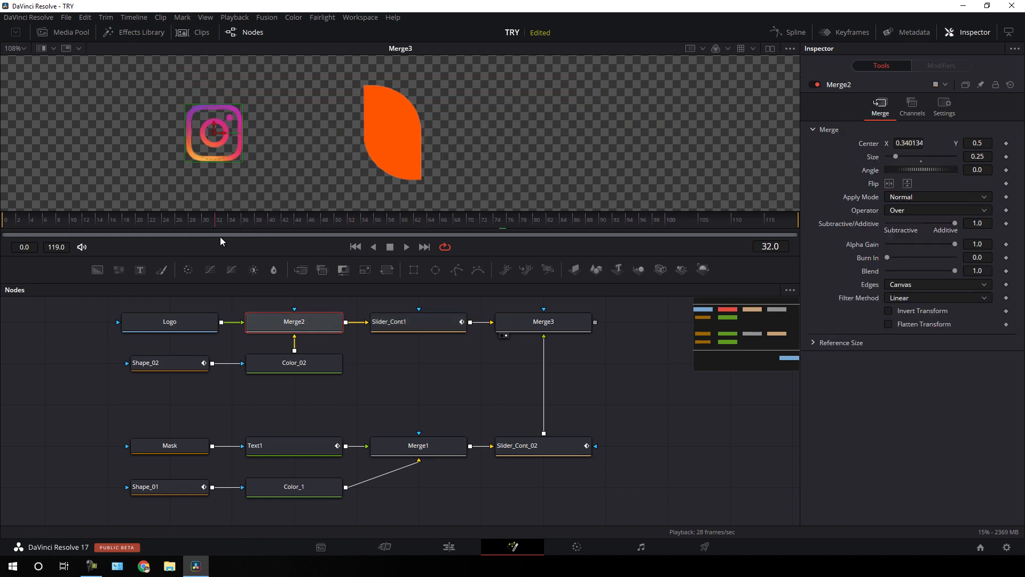
pyautogui.moveTo(951, 270); pyautogui.dragTo(978, 273)
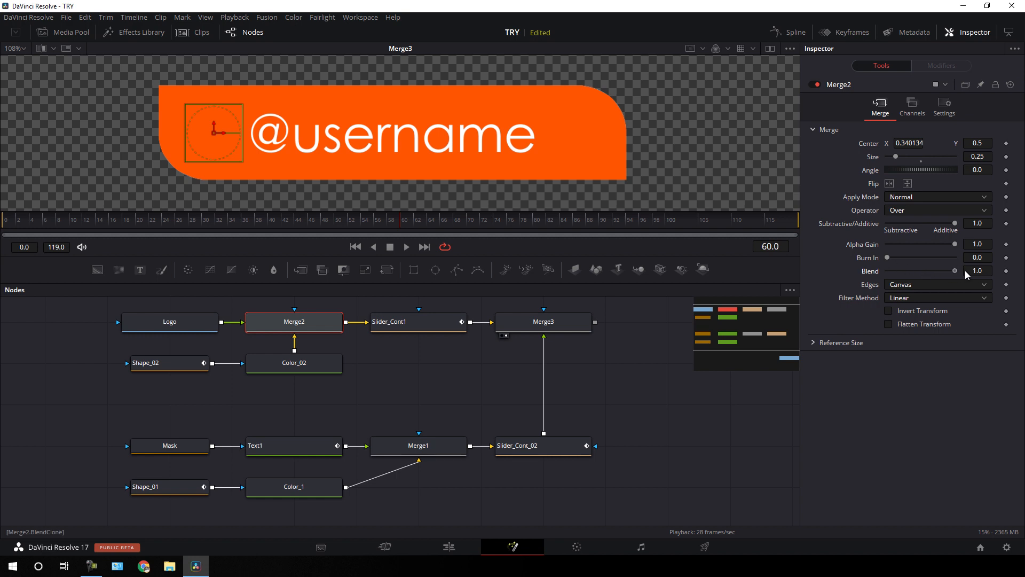
pyautogui.rightClick(871, 271)
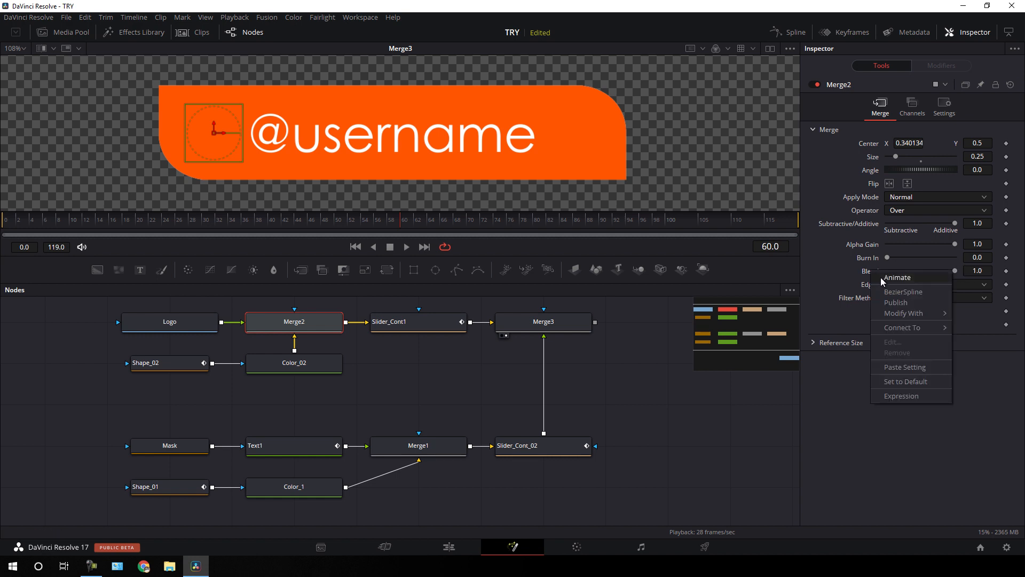
pyautogui.click(880, 277)
pyautogui.click(395, 222)
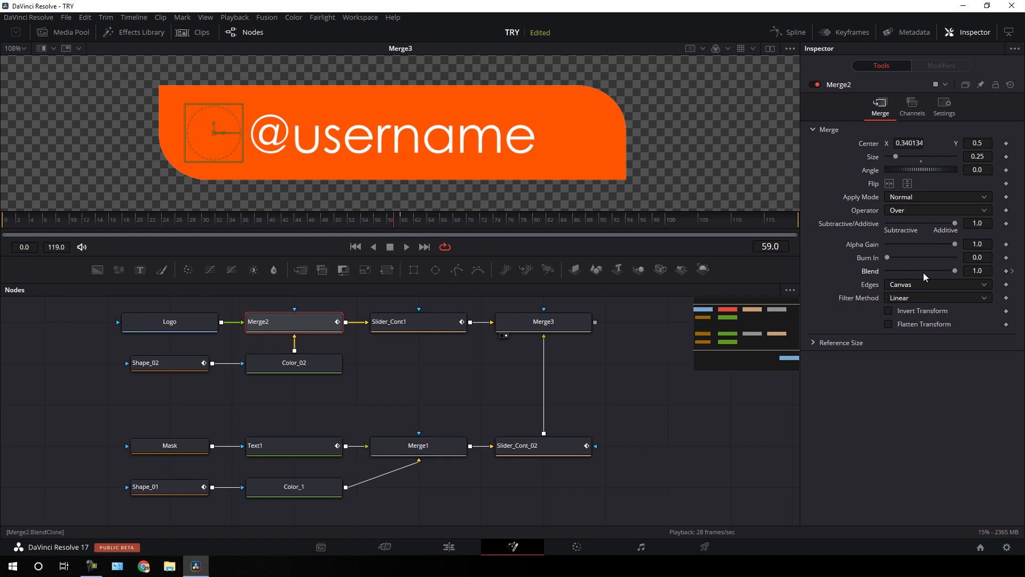
pyautogui.moveTo(954, 271); pyautogui.dragTo(880, 278)
pyautogui.moveTo(393, 220); pyautogui.dragTo(516, 203)
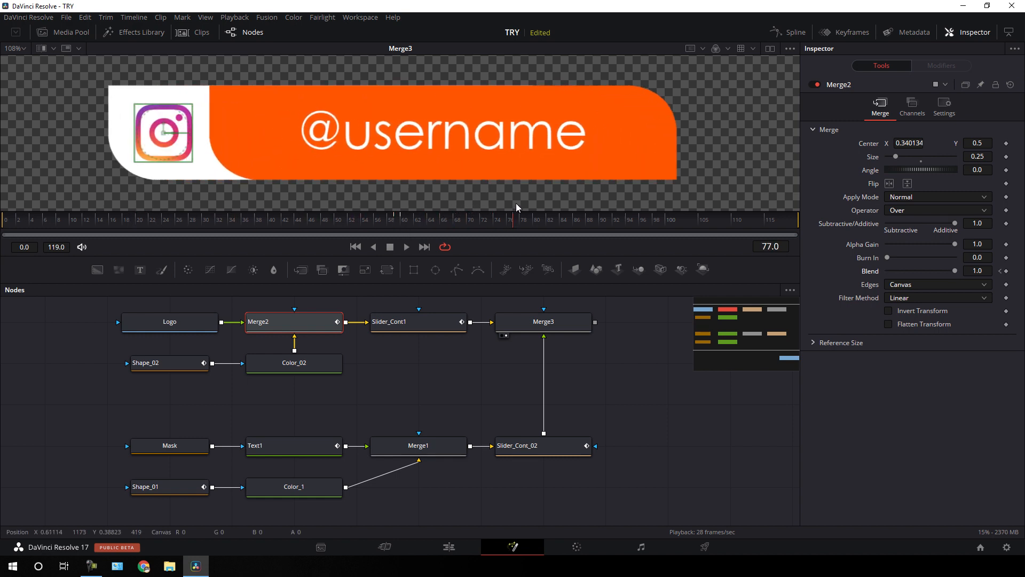
# Step: Add a Transform node after Merge3 and rename it Scale
pyautogui.click(623, 323)
pyautogui.moveTo(623, 323); pyautogui.dragTo(521, 347)
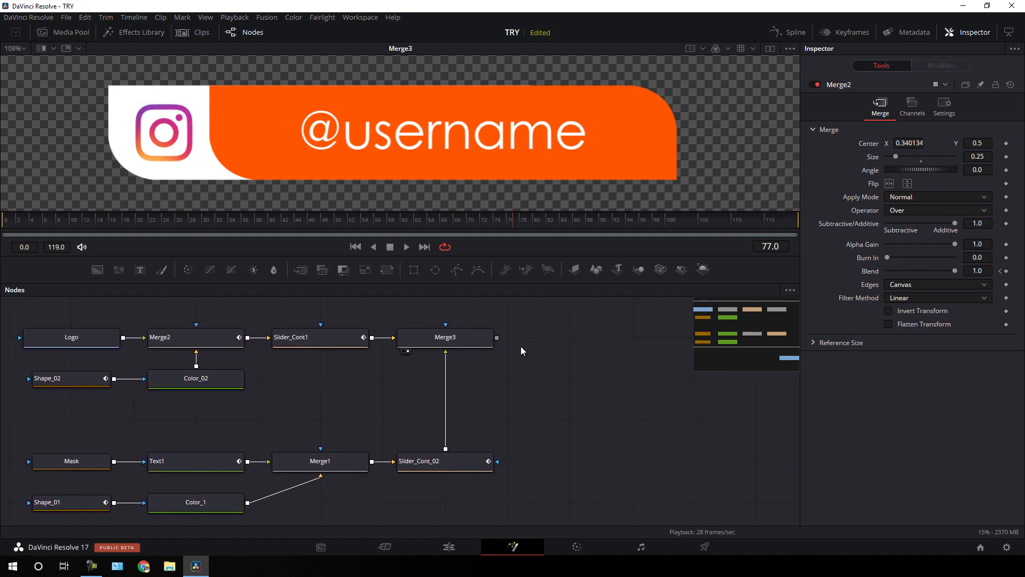
pyautogui.click(477, 340)
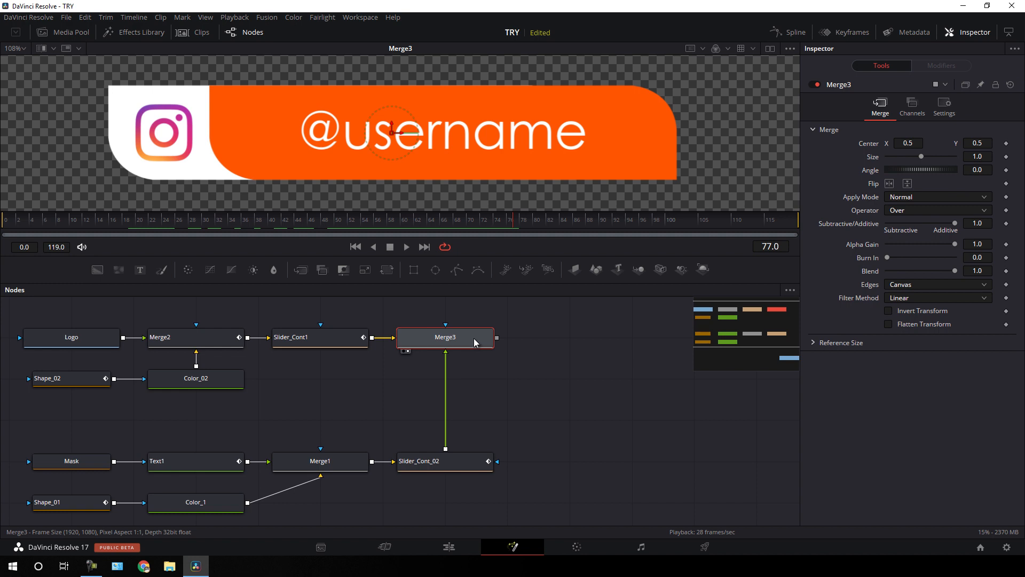
pyautogui.click(388, 270)
pyautogui.moveTo(431, 322); pyautogui.dragTo(555, 172)
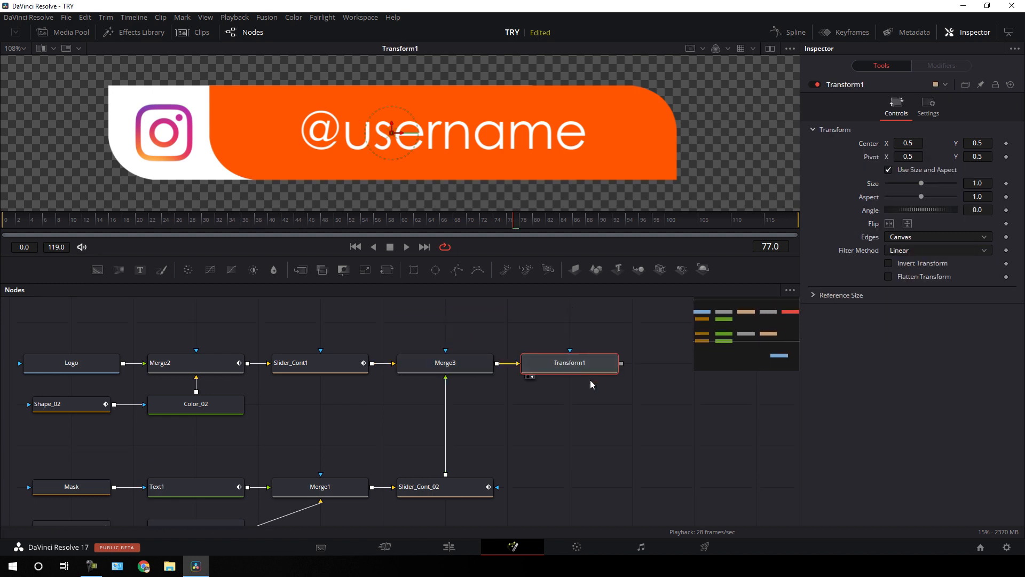
pyautogui.press('F2')
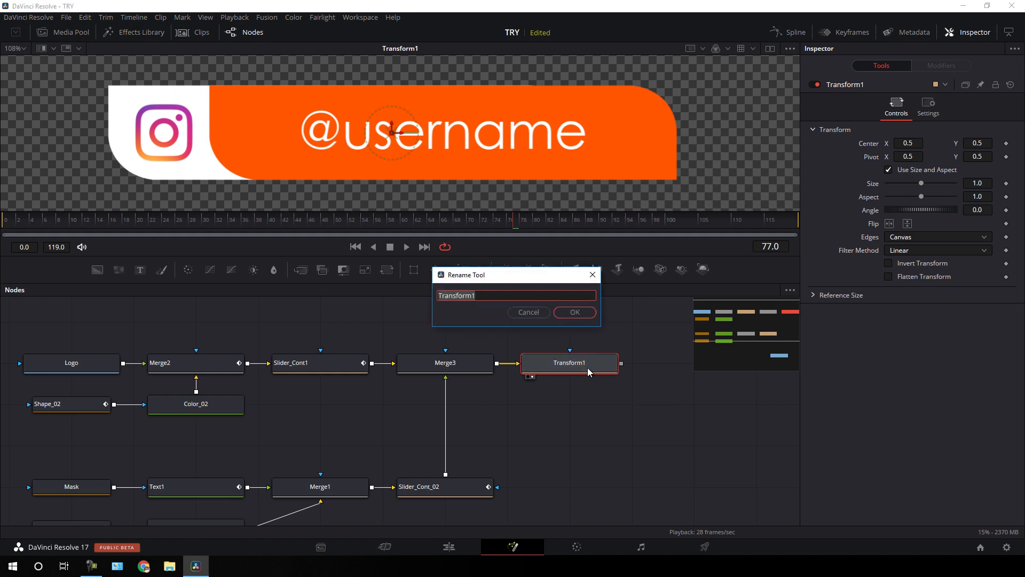
pyautogui.write('Scale')
pyautogui.press('Return')
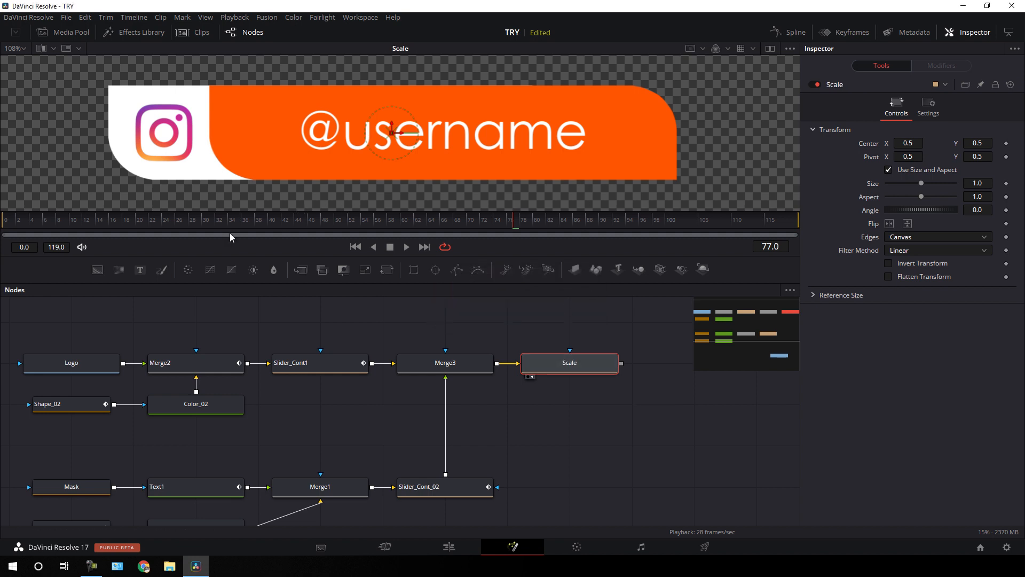
# Step: Keyframe the Scale node's Size at 1.0 on frame 30 and 0.0 on frame 15, and scrub the timeline to preview it
pyautogui.moveTo(184, 221); pyautogui.dragTo(101, 220)
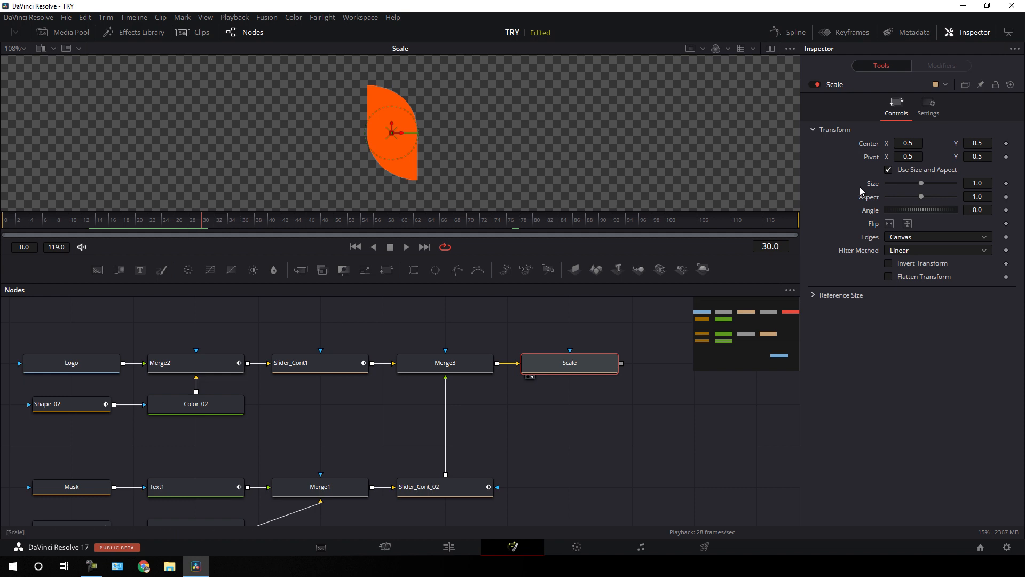
pyautogui.rightClick(873, 188)
pyautogui.click(893, 190)
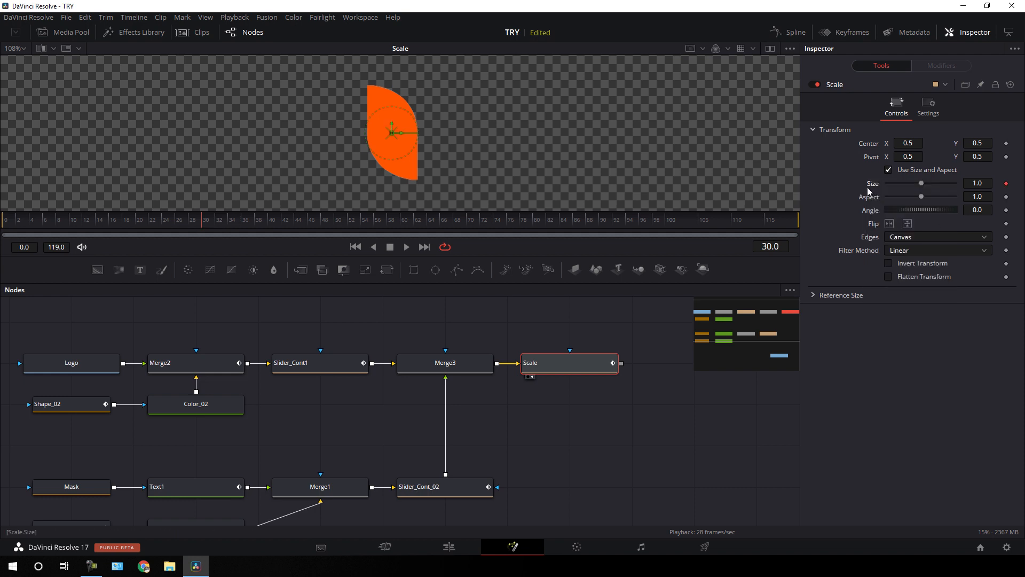
pyautogui.moveTo(197, 227); pyautogui.dragTo(105, 227)
pyautogui.moveTo(921, 183); pyautogui.dragTo(887, 183)
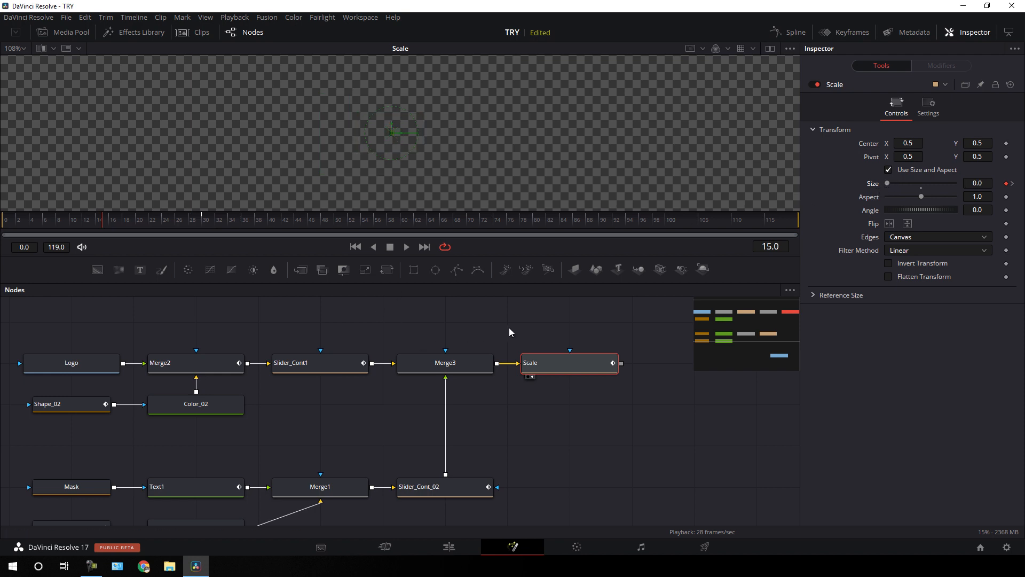
pyautogui.click(527, 317)
pyautogui.moveTo(86, 222); pyautogui.dragTo(539, 208)
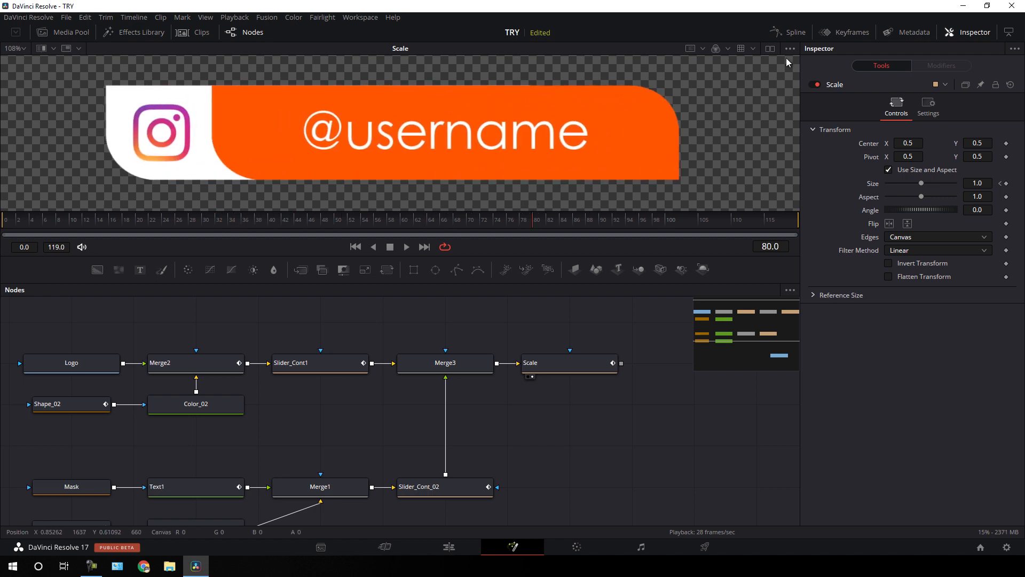
# Step: Open the Spline editor in place of the node graph and hide the Merge2 and Slider_Cont_02 curves, leaving only Scale displayed
pyautogui.click(792, 33)
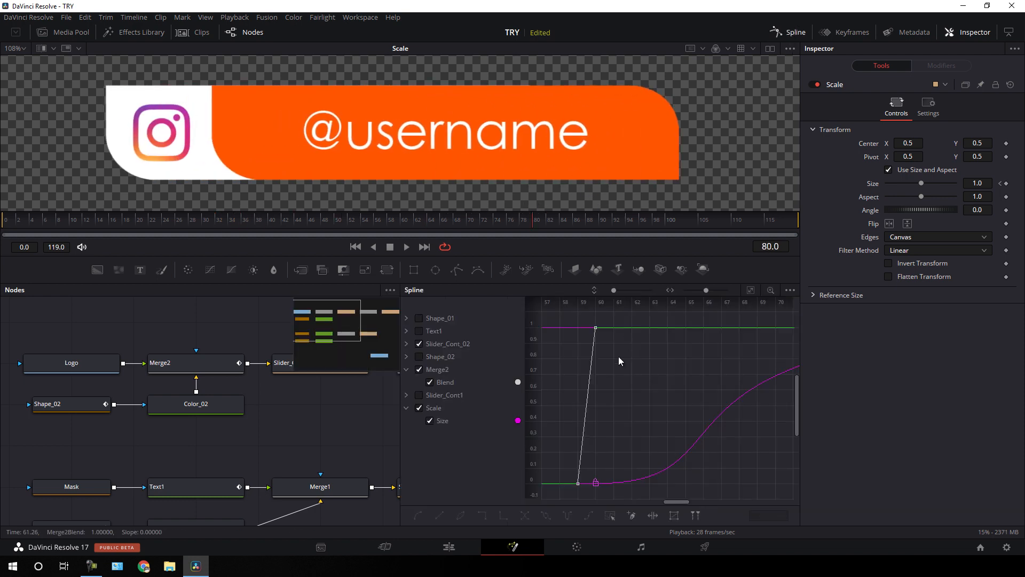
pyautogui.press('F4')
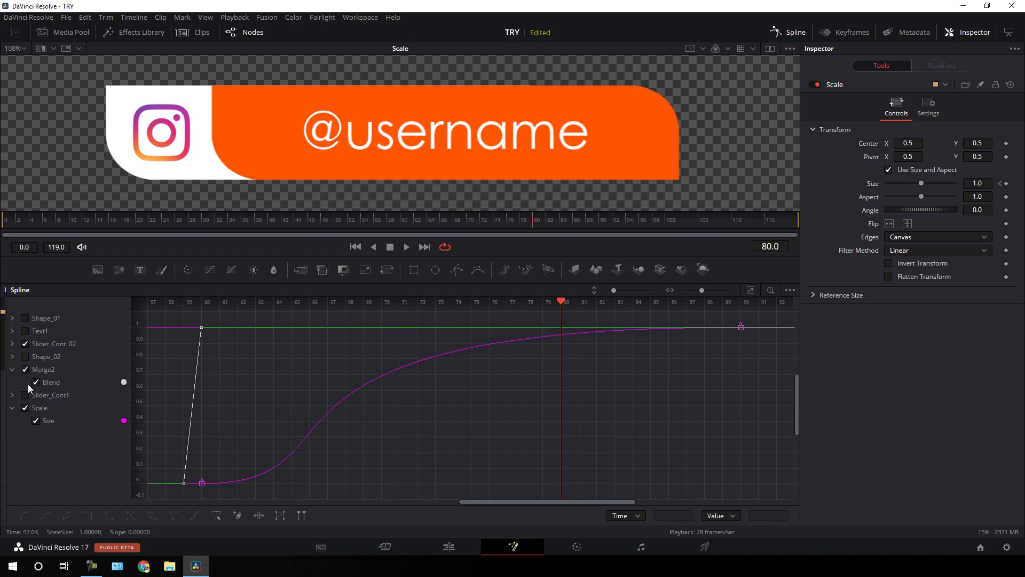
pyautogui.click(25, 369)
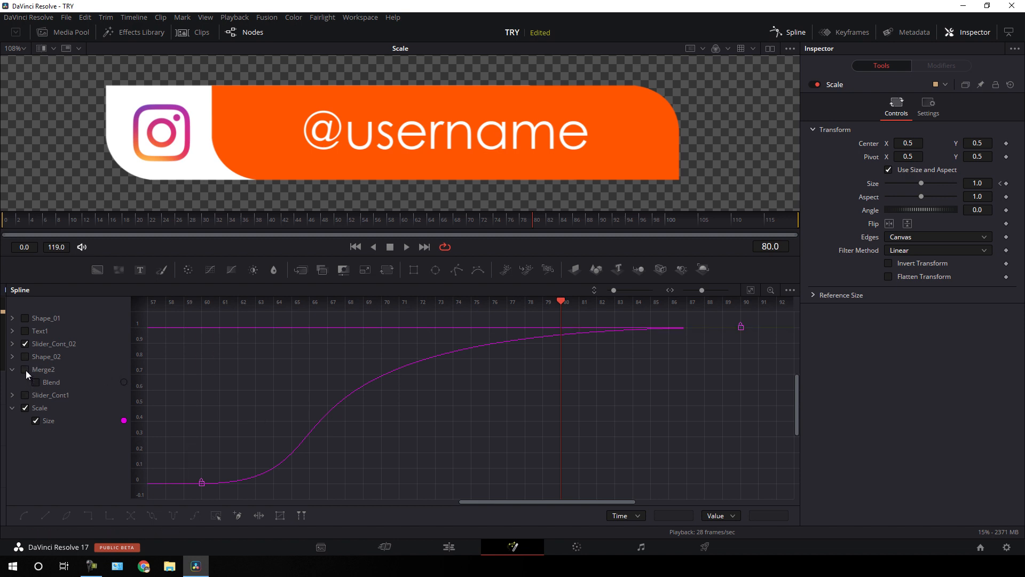
pyautogui.click(25, 343)
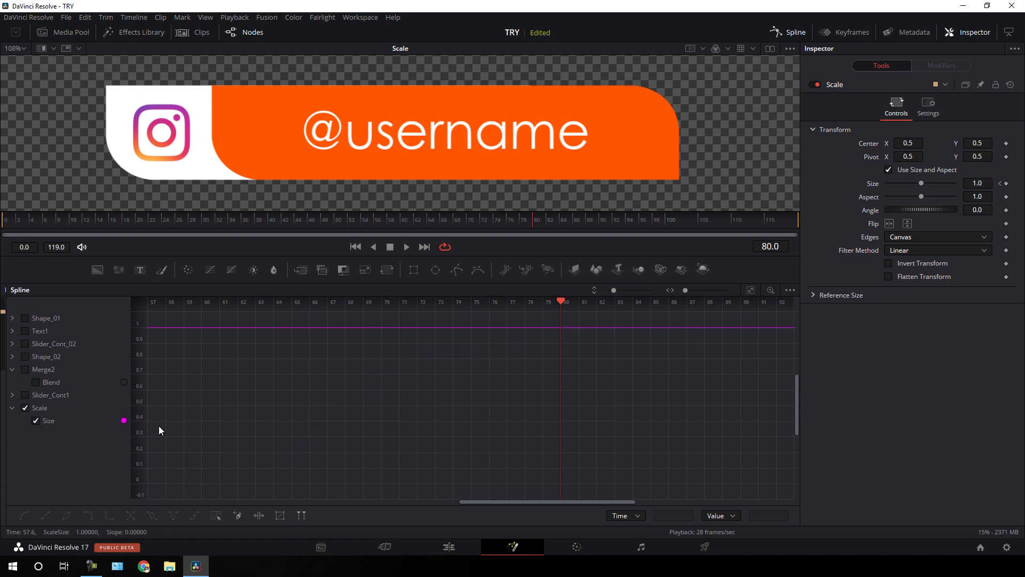
# Step: Smooth both keyframes of Scale's Size curve and stretch the frame 30 keyframe's ease handle back to frame 15
pyautogui.click(749, 290)
pyautogui.moveTo(748, 318); pyautogui.dragTo(184, 495)
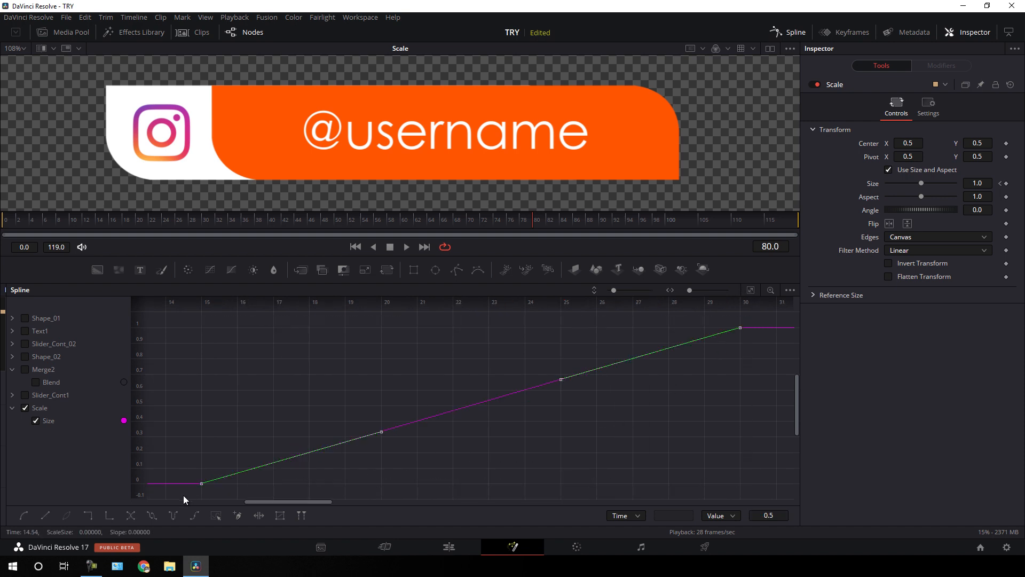
pyautogui.click(26, 516)
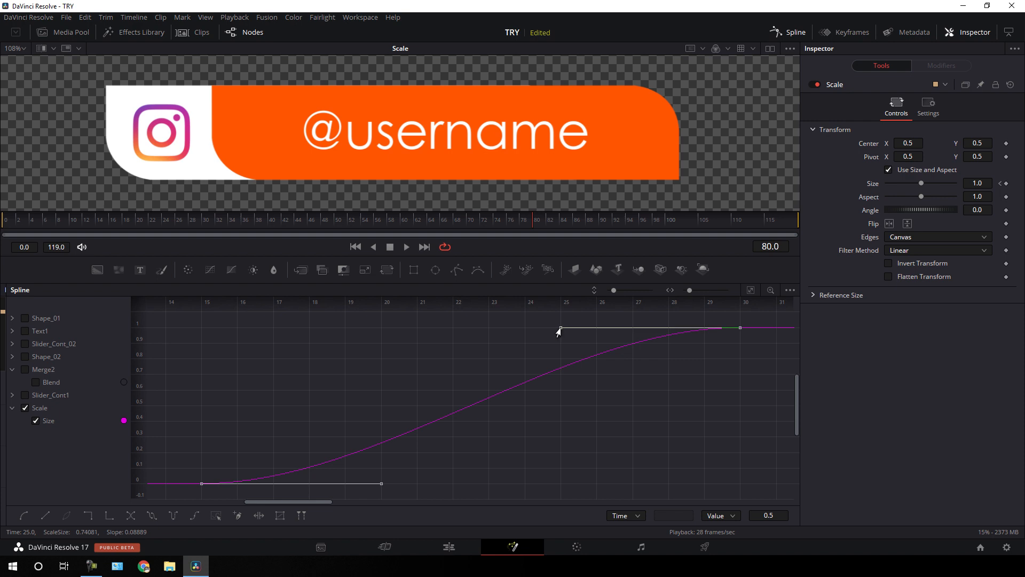
pyautogui.moveTo(558, 333); pyautogui.dragTo(200, 333)
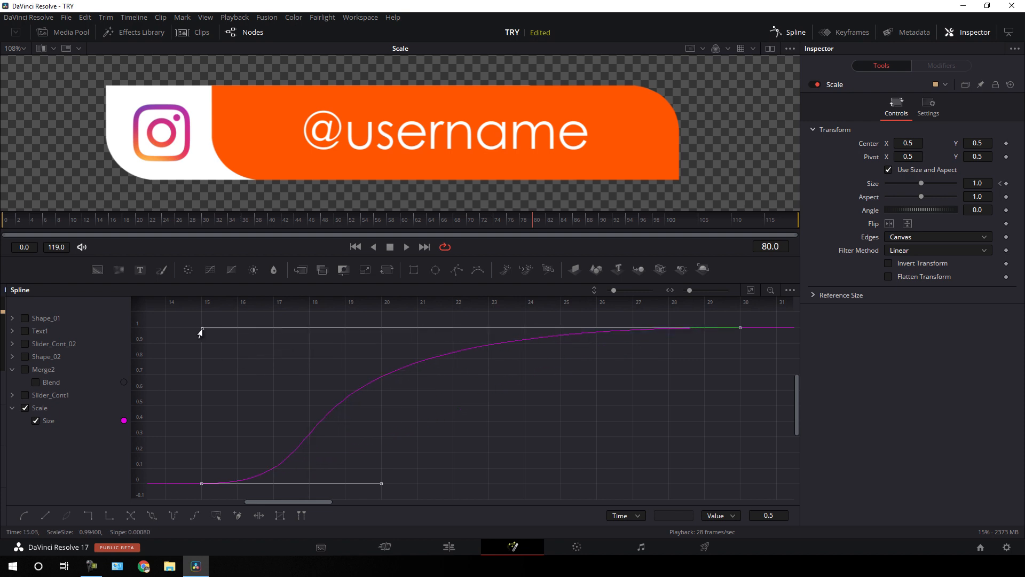
# Step: Close the Spline editor, scrub through the title animation and open the Color_1 node's background settings
pyautogui.click(794, 34)
pyautogui.moveTo(420, 228)
pyautogui.mouseDown()
pyautogui.moveTo(114, 235)
pyautogui.moveTo(550, 229)
pyautogui.mouseUp()
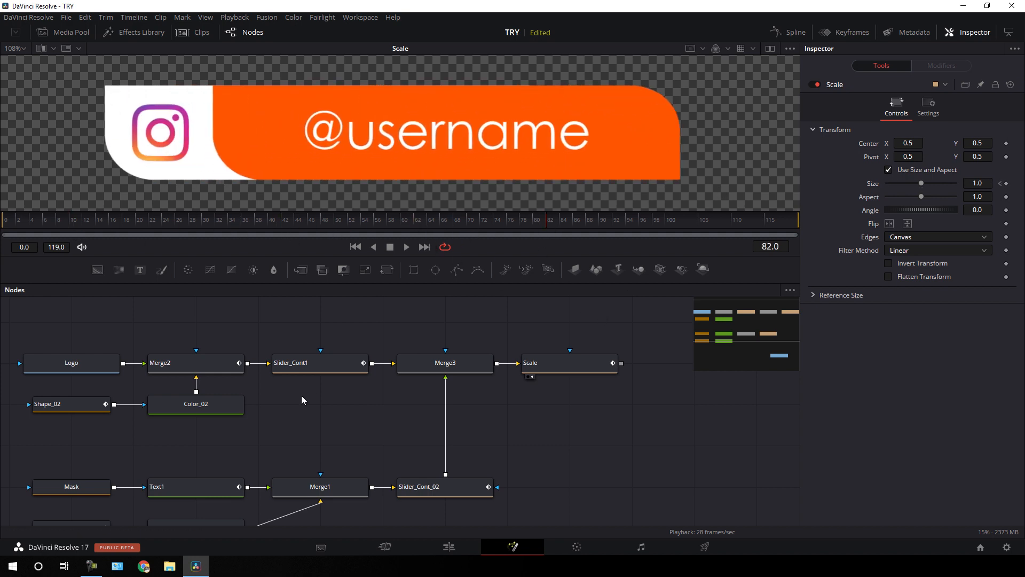
pyautogui.moveTo(321, 406); pyautogui.dragTo(370, 367)
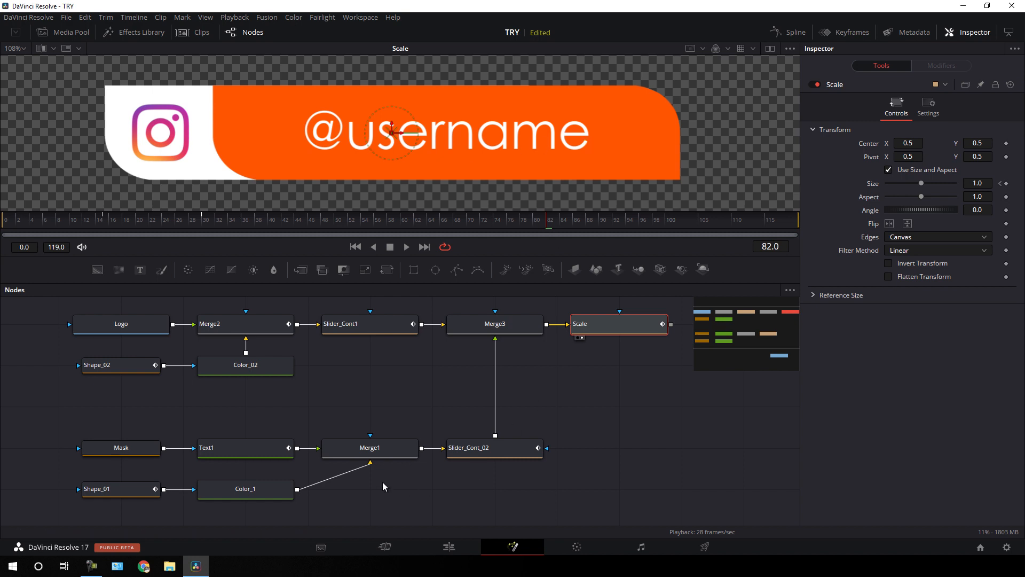
pyautogui.click(236, 493)
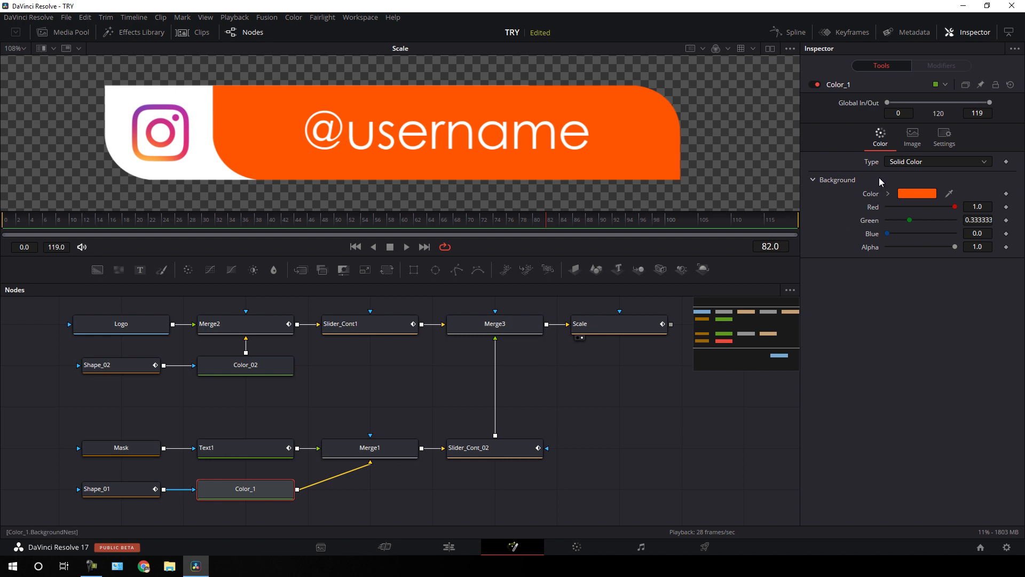
# Step: Change Color_1's background type to Gradient, with a pink (#ff007f) start colour and an orange end colour
pyautogui.click(905, 163)
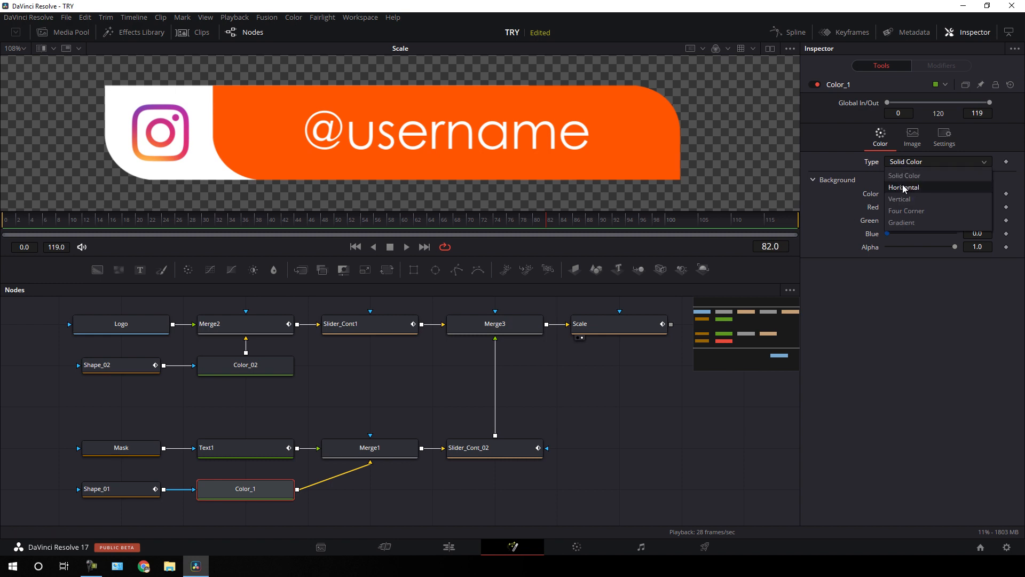
pyautogui.click(905, 219)
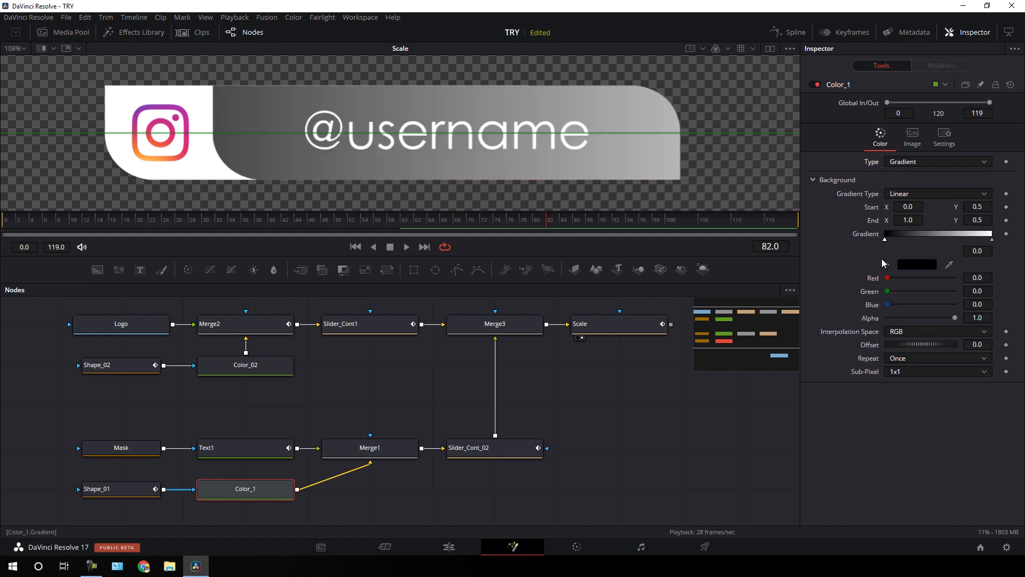
pyautogui.click(912, 265)
pyautogui.click(392, 248)
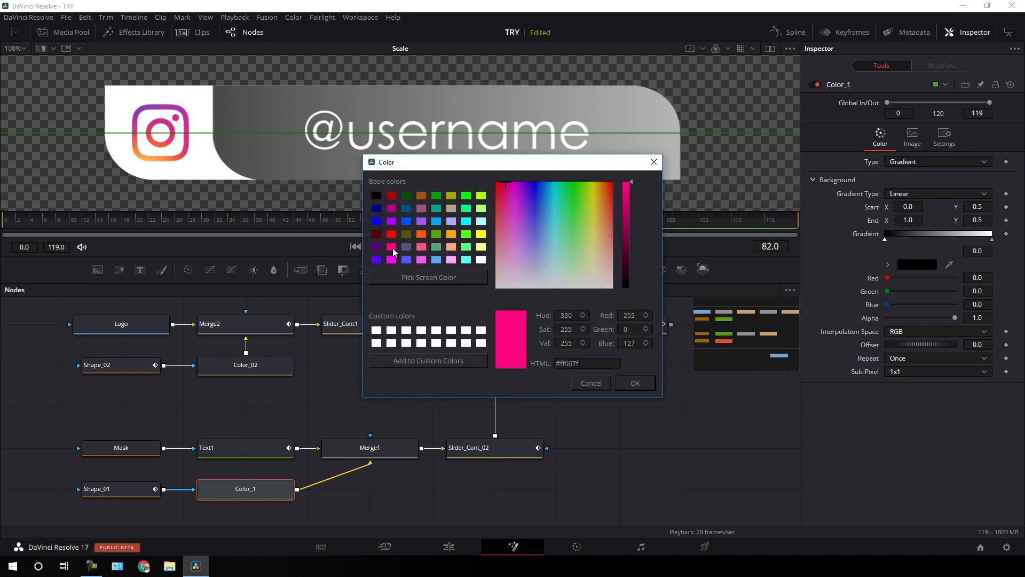
pyautogui.click(644, 386)
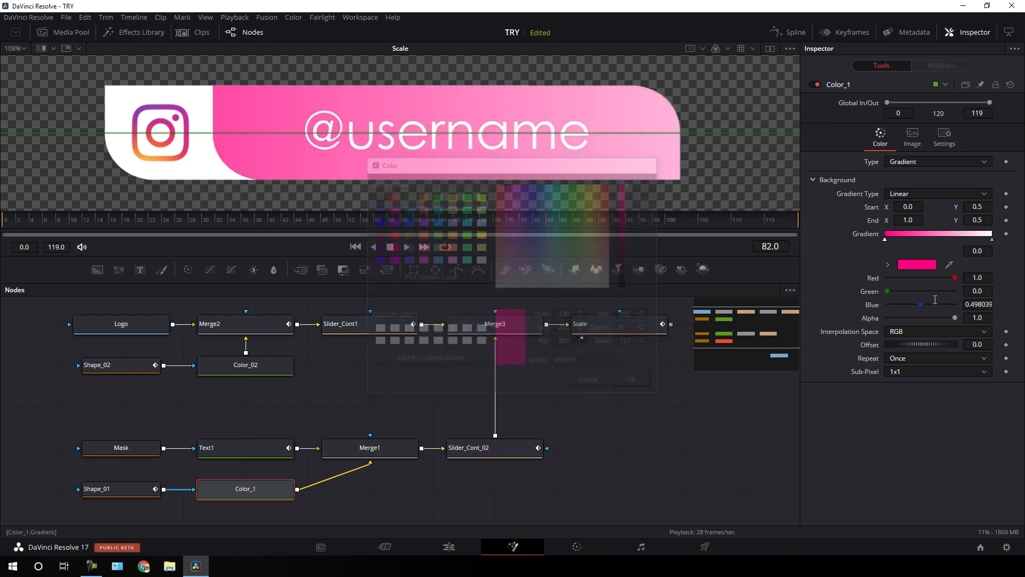
pyautogui.click(992, 239)
pyautogui.click(918, 265)
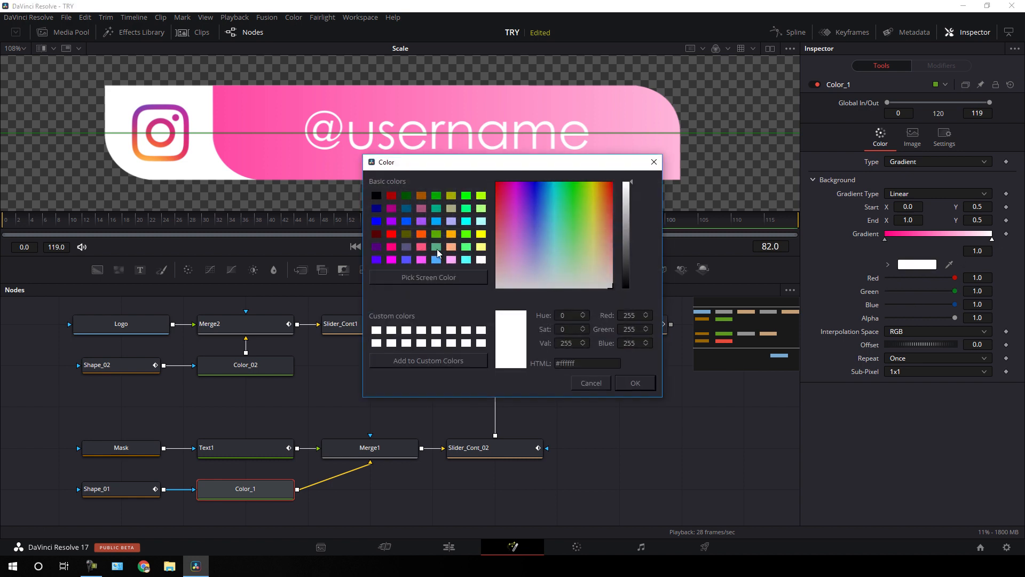
pyautogui.click(421, 235)
pyautogui.click(648, 383)
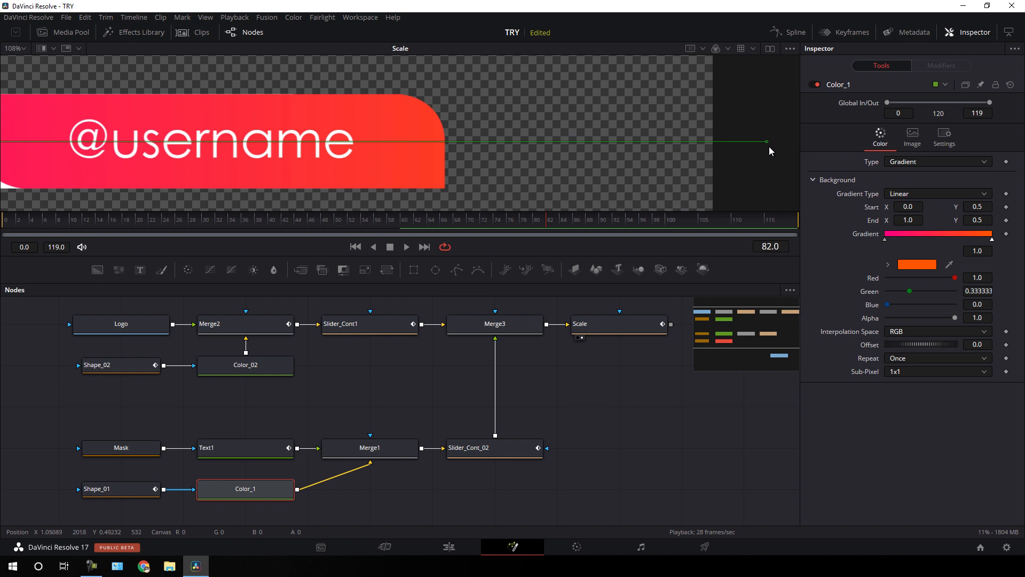
# Step: Slant the gradient across the bar, from about X 0.21, Y 0.41 to X 0.73, Y 0.57, and scrub the animation
pyautogui.moveTo(767, 141); pyautogui.dragTo(448, 116)
pyautogui.hscroll(-5, 448, 116)
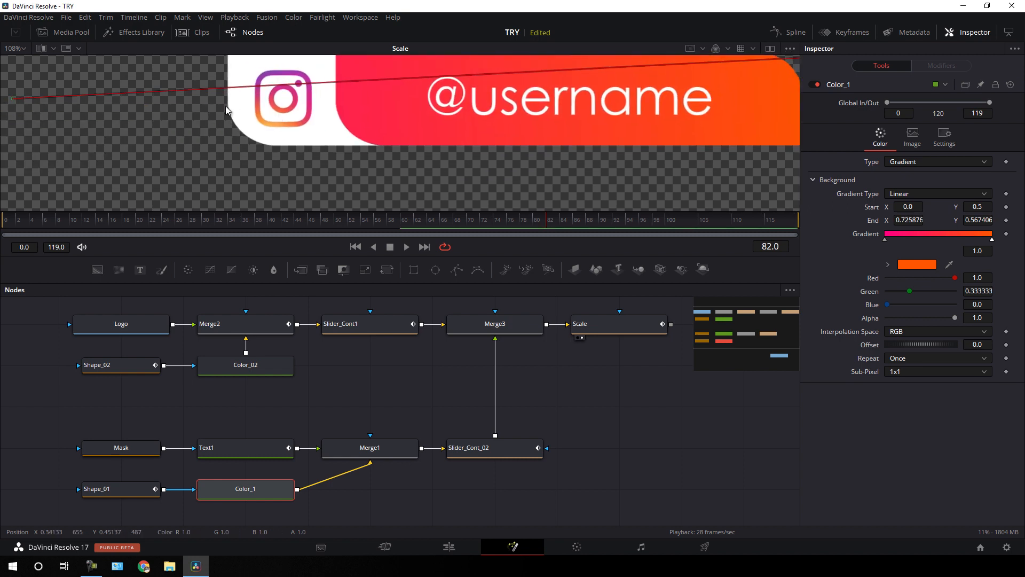
pyautogui.moveTo(26, 107); pyautogui.dragTo(252, 165)
pyautogui.moveTo(661, 102); pyautogui.dragTo(568, 133)
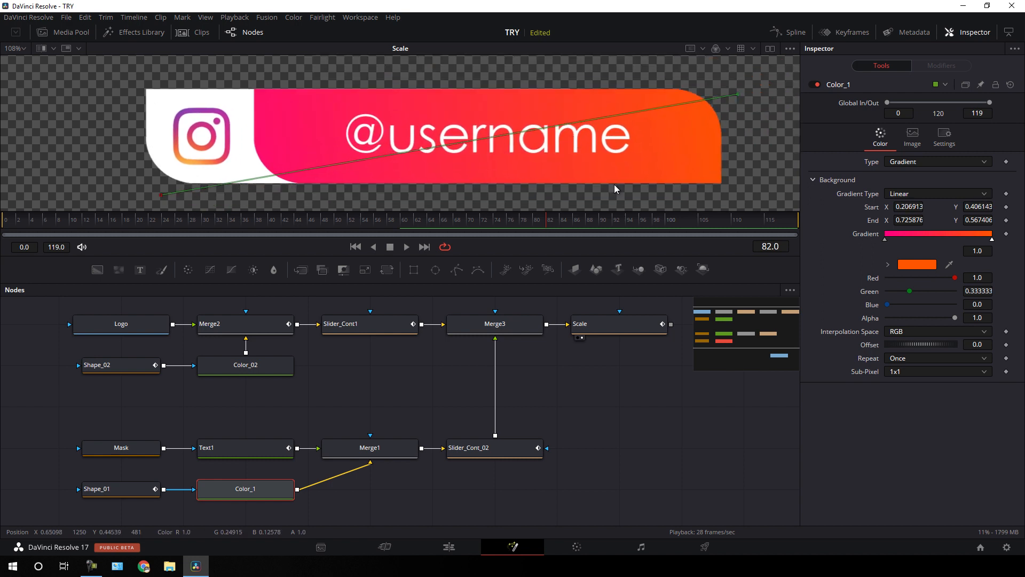
pyautogui.click(619, 362)
pyautogui.moveTo(387, 221); pyautogui.dragTo(663, 306)
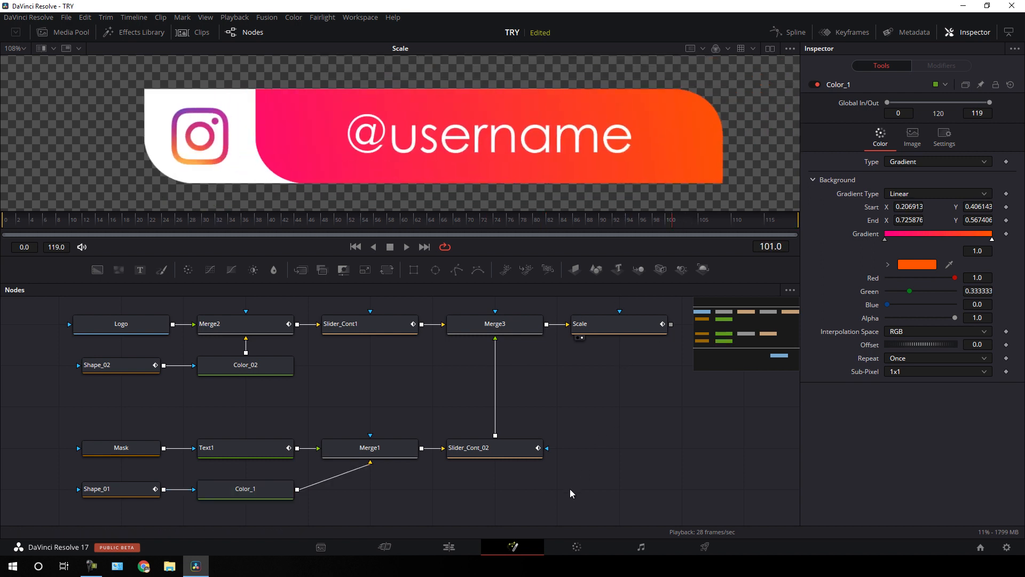
# Step: Place the MediaOut1 node in line after Scale and connect Scale's output to it
pyautogui.moveTo(682, 467); pyautogui.dragTo(417, 396)
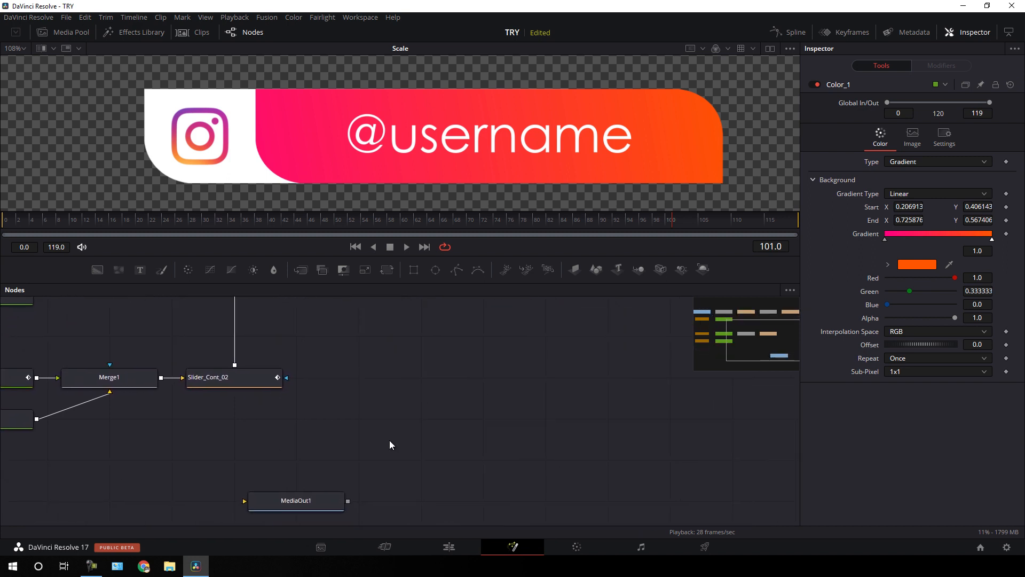
pyautogui.moveTo(321, 498); pyautogui.dragTo(558, 339)
pyautogui.moveTo(536, 388); pyautogui.dragTo(538, 498)
pyautogui.moveTo(534, 450); pyautogui.dragTo(524, 369)
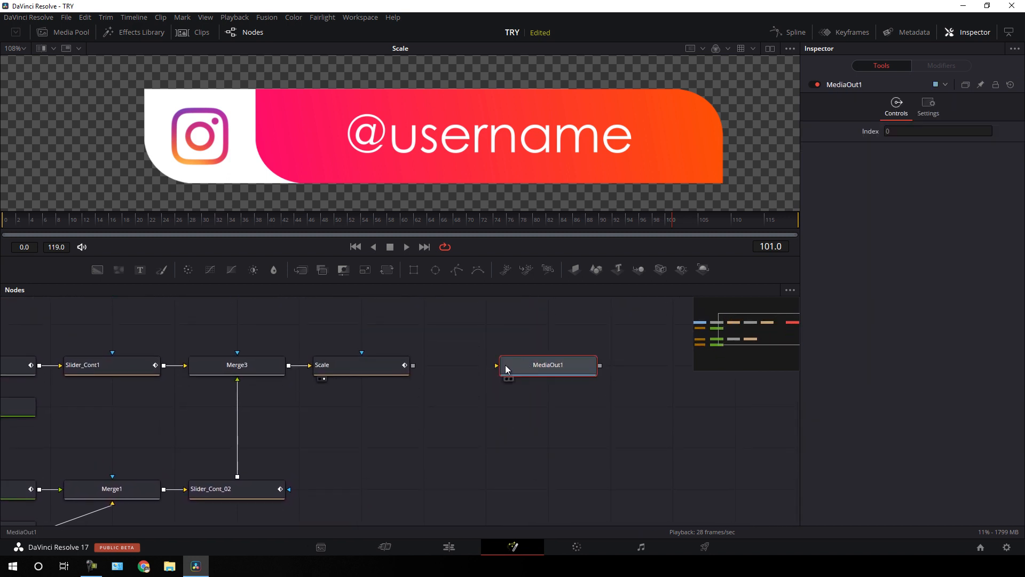
pyautogui.moveTo(413, 367); pyautogui.dragTo(521, 370)
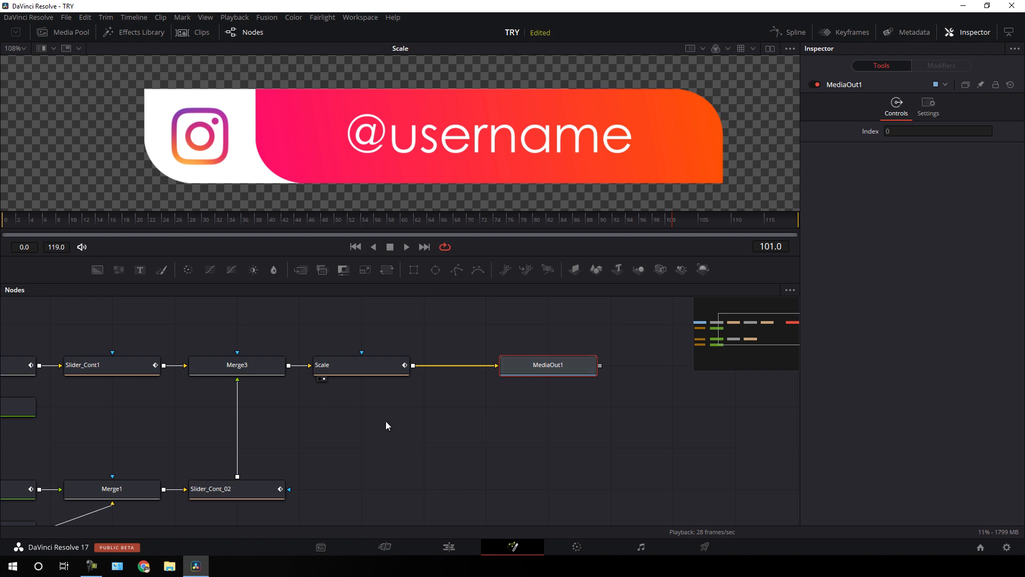
# Step: Add a Drop Shadow node and insert it on the connection between Slider_Cont_02 and Merge3
pyautogui.moveTo(385, 421); pyautogui.dragTo(552, 377)
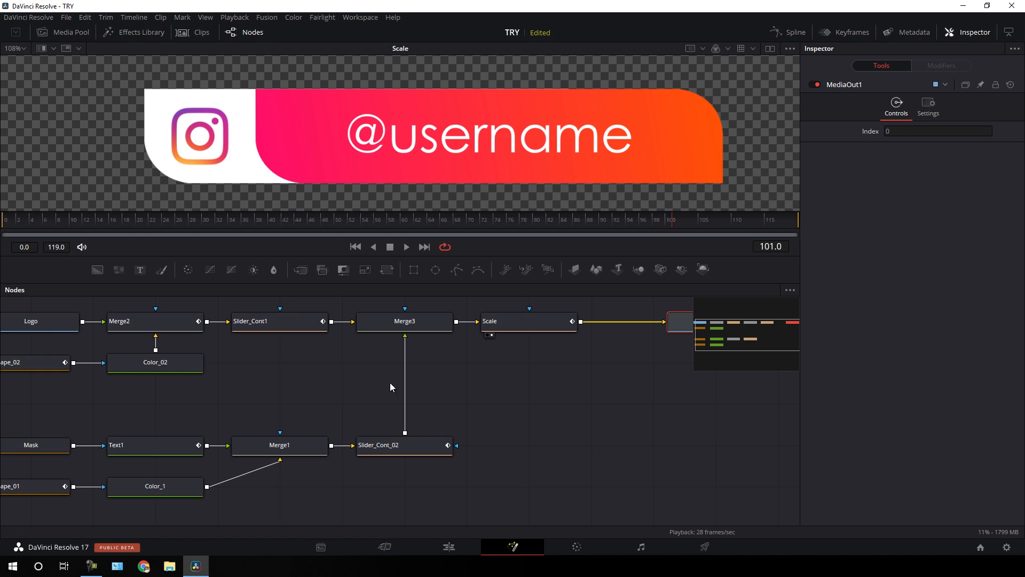
pyautogui.moveTo(387, 378); pyautogui.dragTo(380, 370)
pyautogui.click(506, 399)
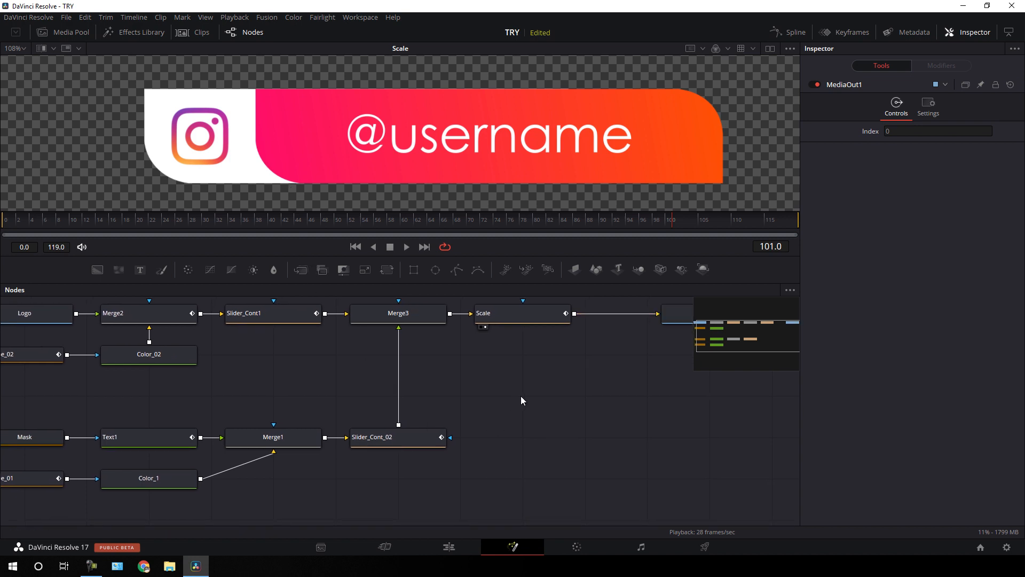
pyautogui.hotkey('shift', 'space')
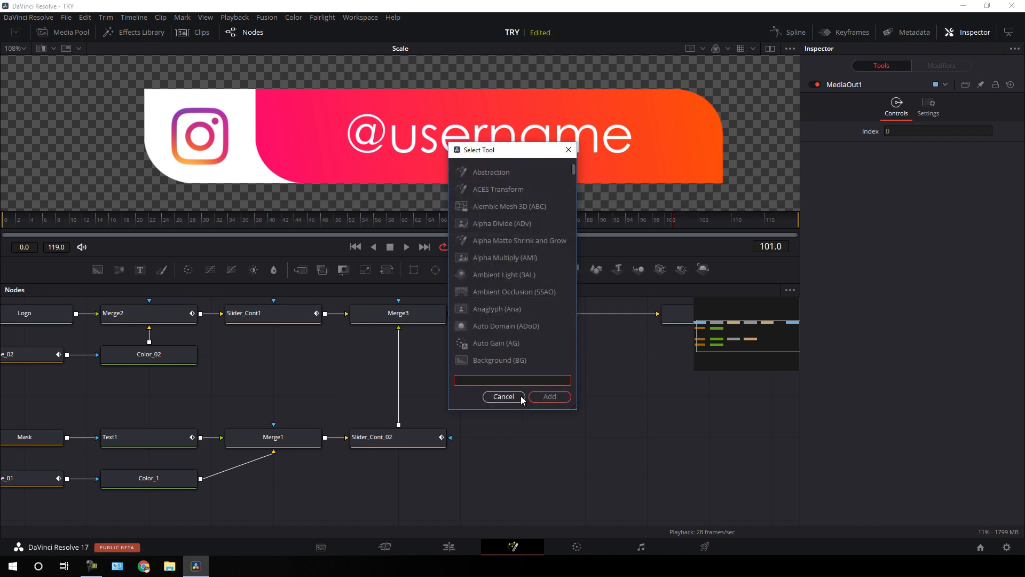
pyautogui.write('dro')
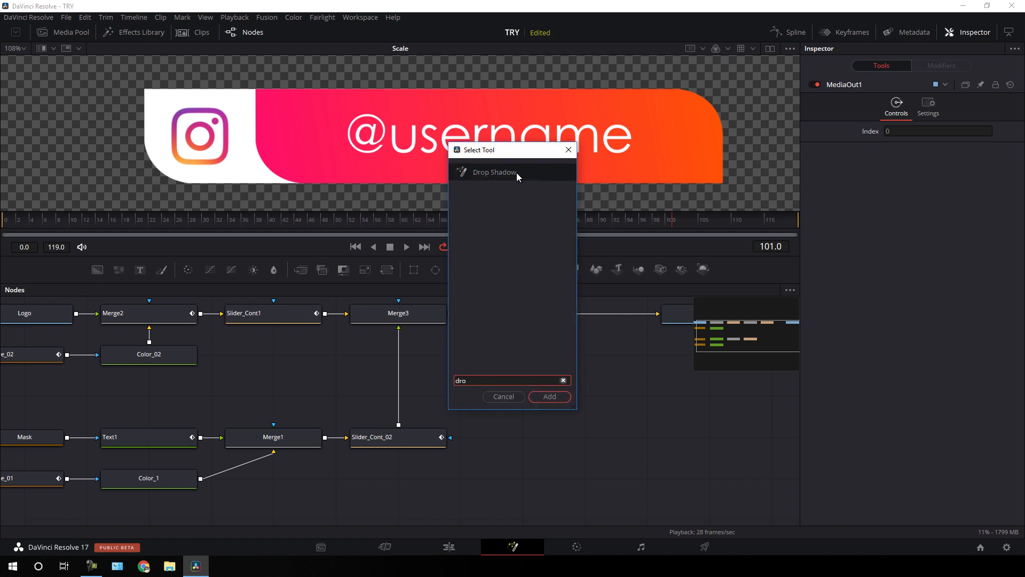
pyautogui.click(546, 398)
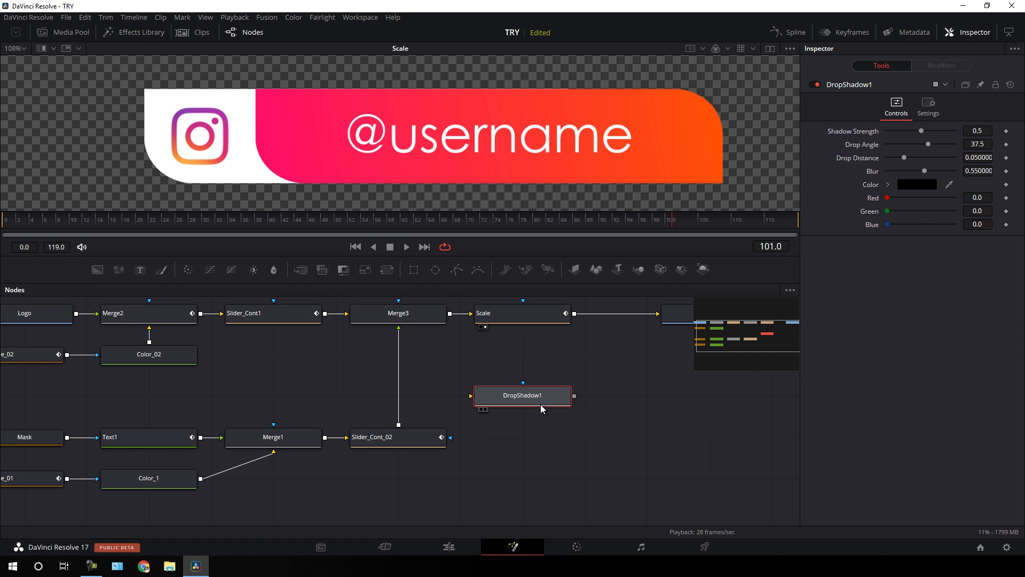
pyautogui.moveTo(532, 398); pyautogui.dragTo(407, 398)
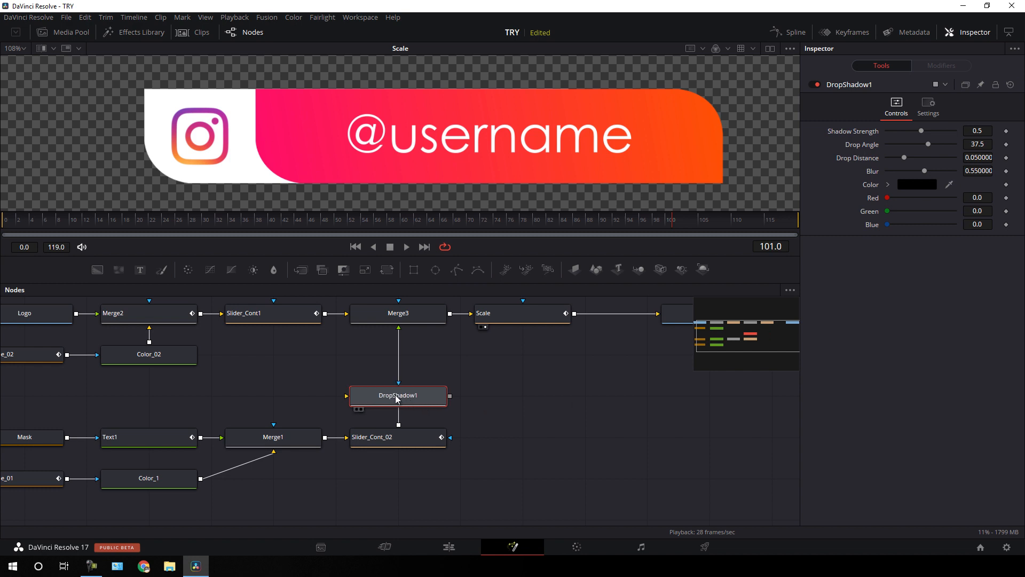
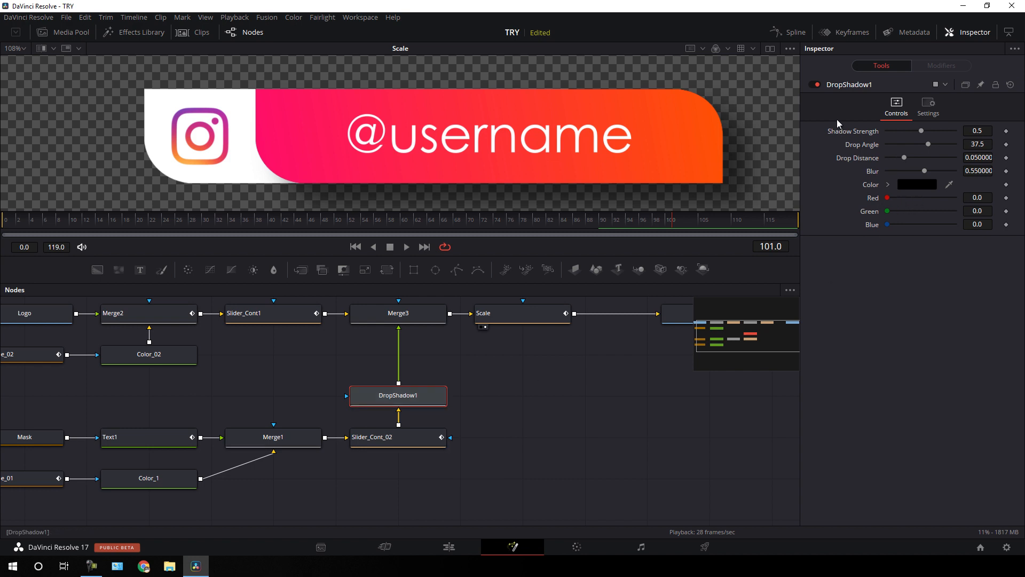
# Step: Set the drop shadow's strength to 0.25, angle to -180, distance to 0.01 and blur to 0.3, and scrub to preview it
pyautogui.moveTo(921, 132); pyautogui.dragTo(896, 131)
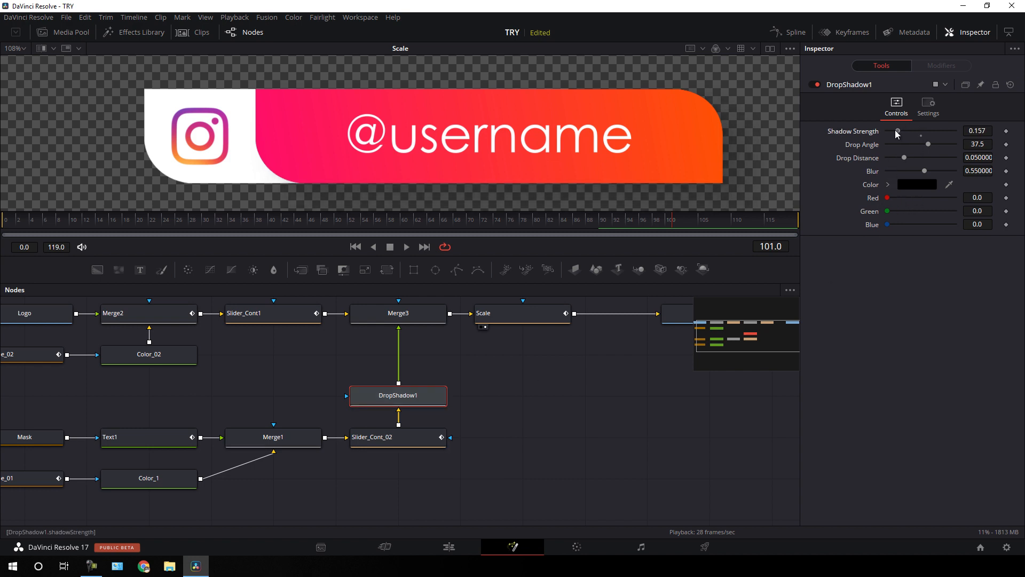
pyautogui.click(984, 132)
pyautogui.write('0.25')
pyautogui.press('Tab')
pyautogui.moveTo(928, 144); pyautogui.dragTo(879, 148)
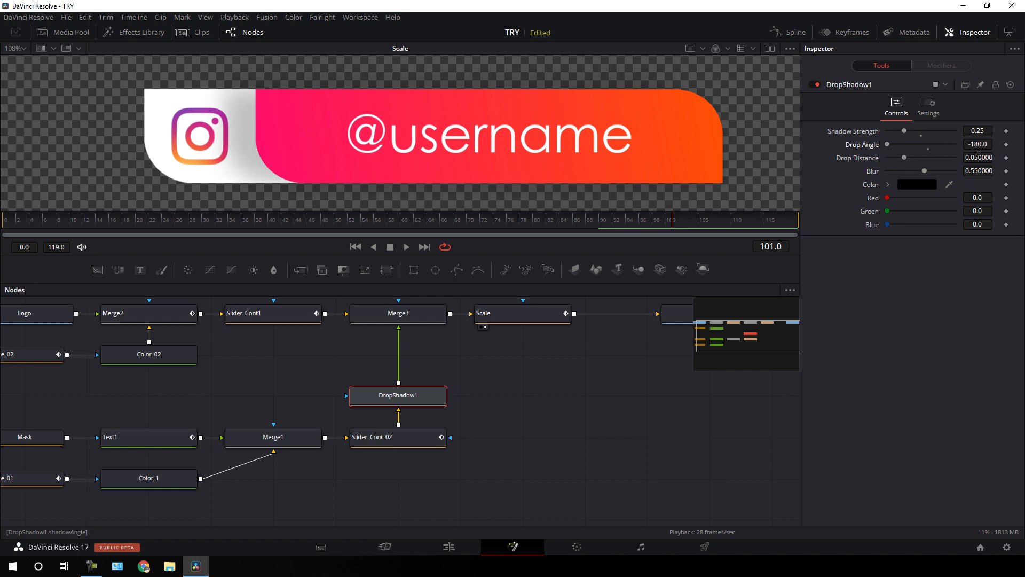
pyautogui.moveTo(905, 158); pyautogui.dragTo(895, 156)
pyautogui.click(974, 158)
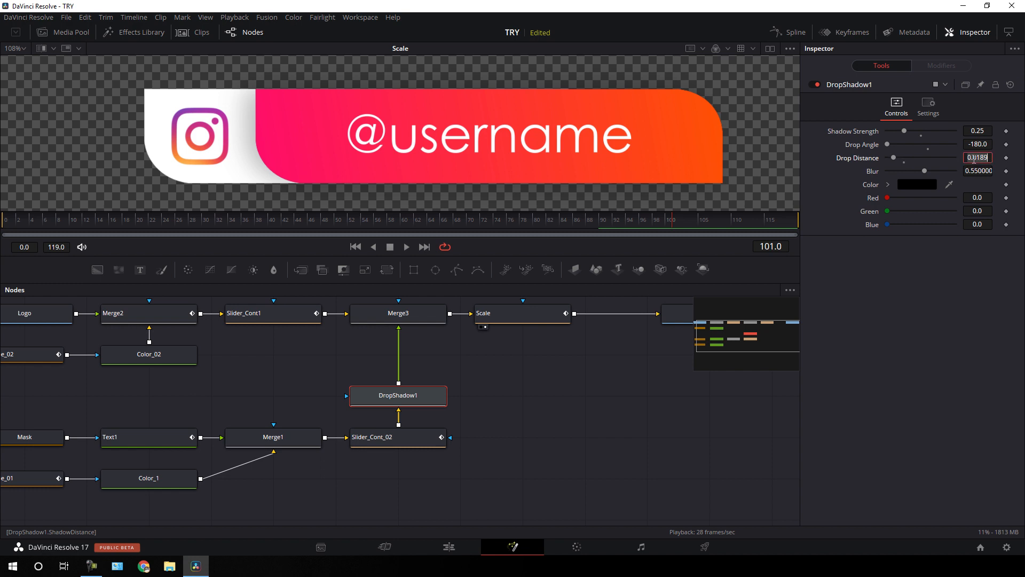
pyautogui.write('0.01')
pyautogui.press('Tab')
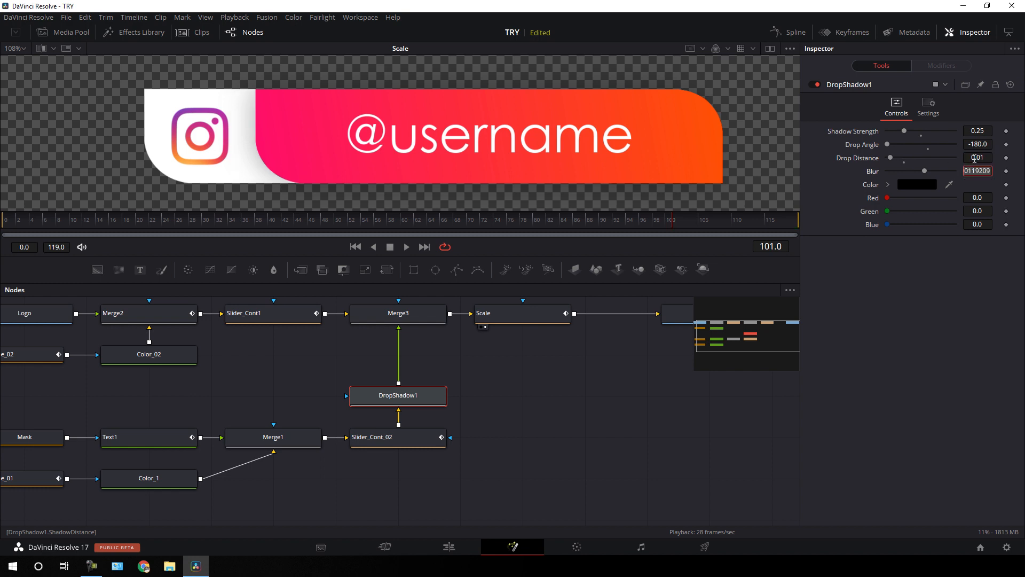
pyautogui.moveTo(918, 170)
pyautogui.mouseDown()
pyautogui.moveTo(875, 173)
pyautogui.moveTo(906, 175)
pyautogui.mouseUp()
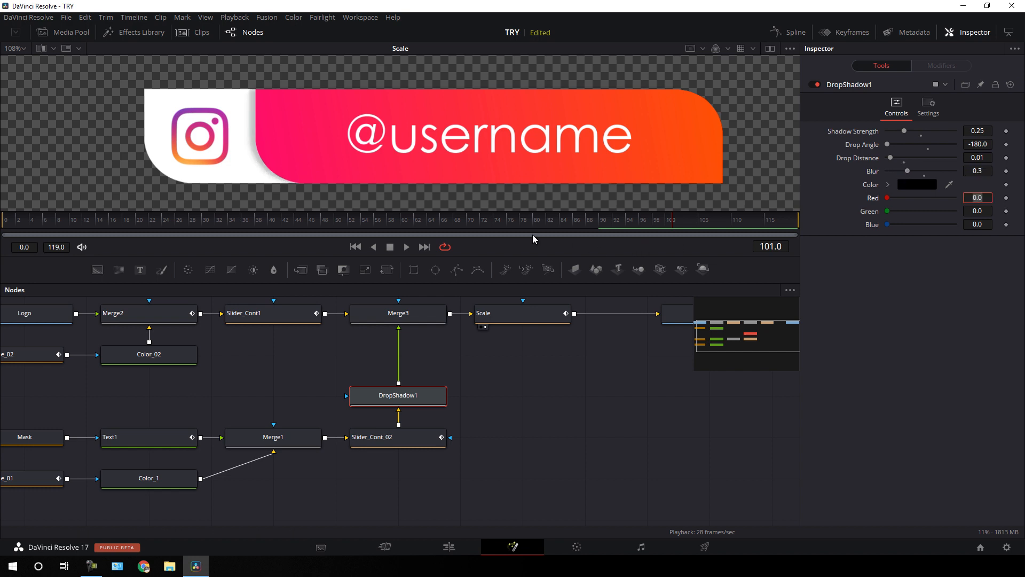
pyautogui.moveTo(474, 222); pyautogui.dragTo(560, 223)
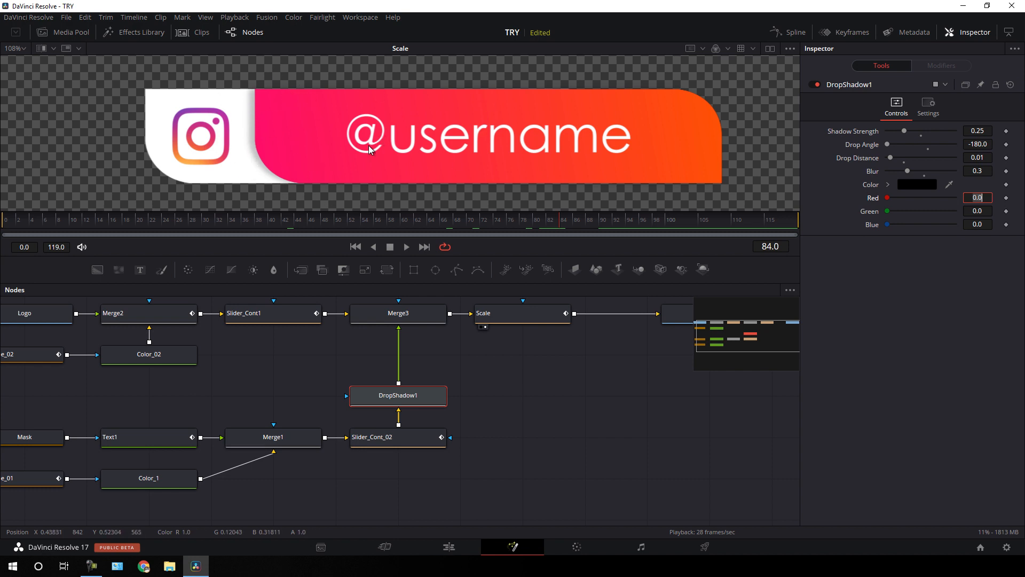
# Step: Mask DropShadow1 with a rectangle about 0.087 wide and 0.181 high, centred at about X 0.34 over the white and pink seam
pyautogui.click(497, 387)
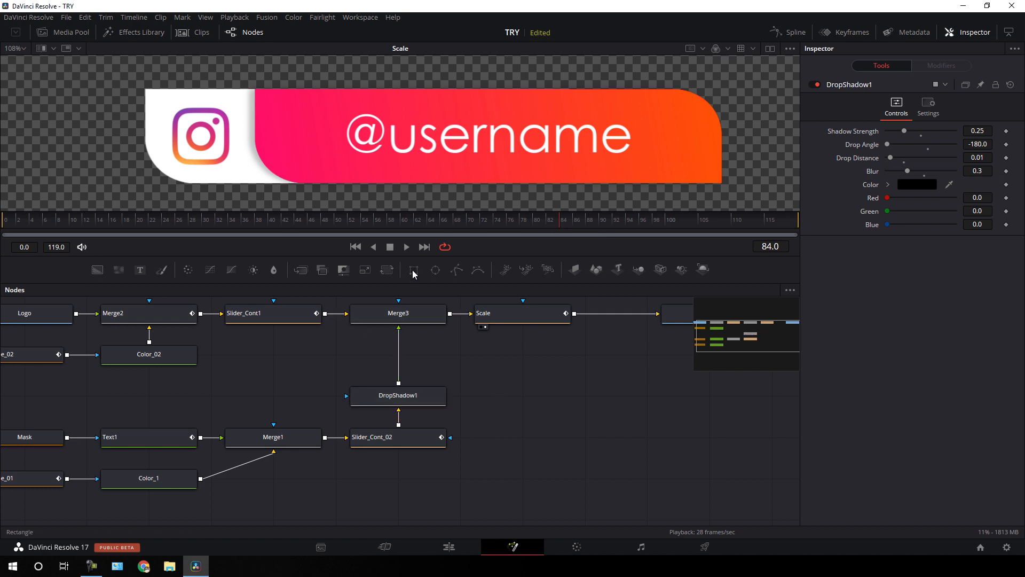
pyautogui.moveTo(413, 273); pyautogui.dragTo(416, 403)
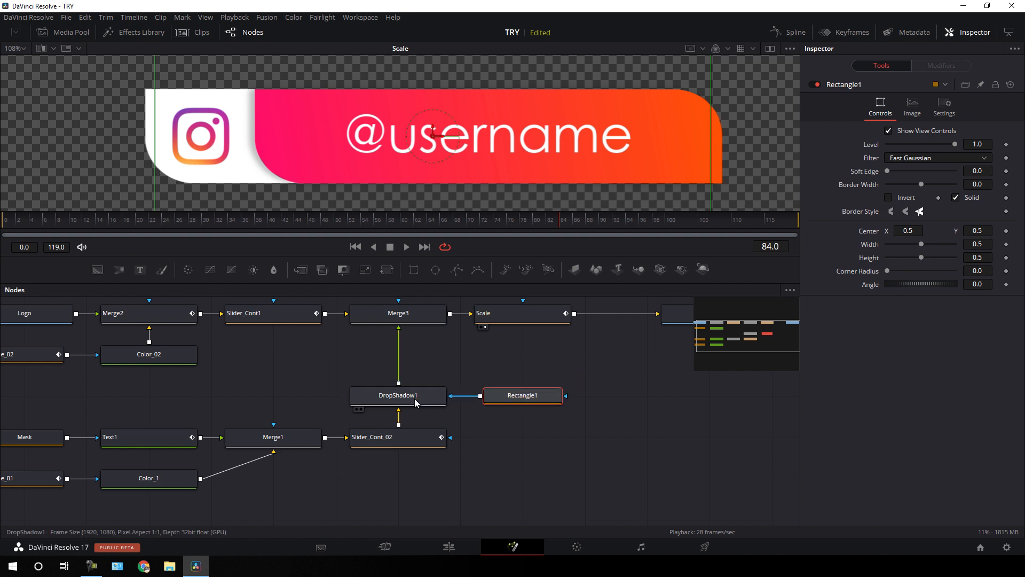
pyautogui.moveTo(712, 169); pyautogui.dragTo(268, 139)
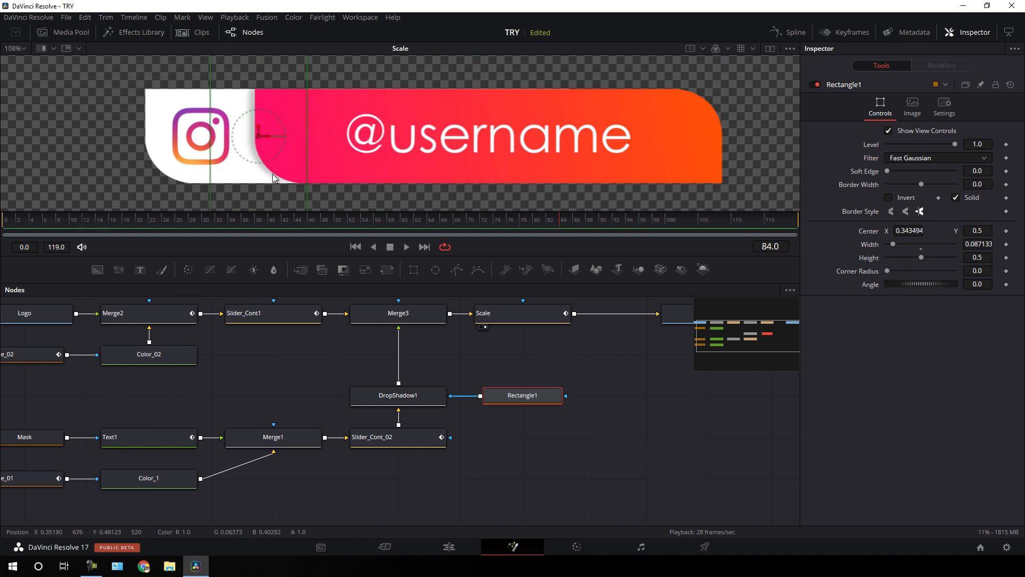
pyautogui.moveTo(910, 262); pyautogui.dragTo(899, 267)
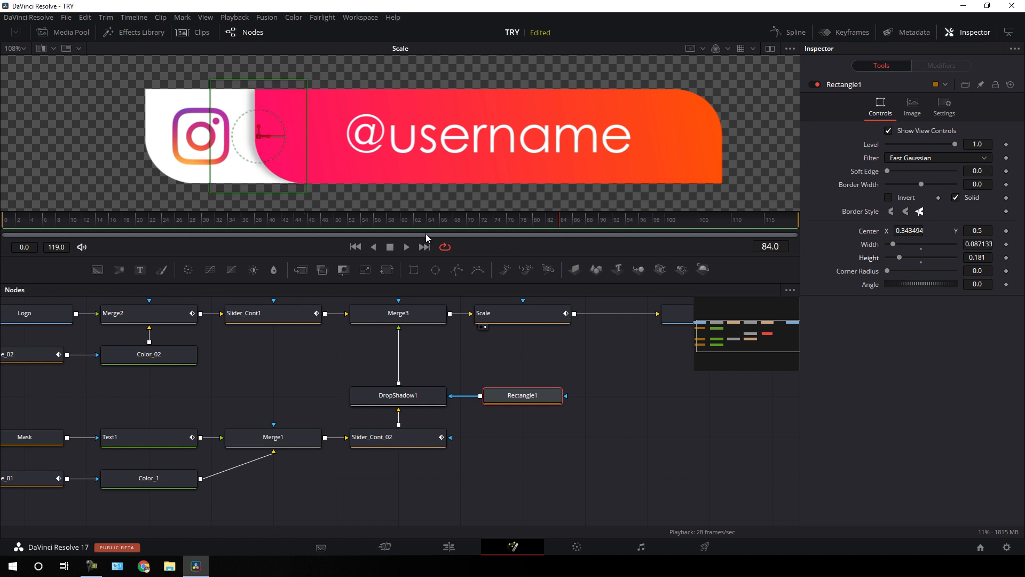
pyautogui.click(611, 417)
pyautogui.moveTo(648, 378); pyautogui.dragTo(567, 394)
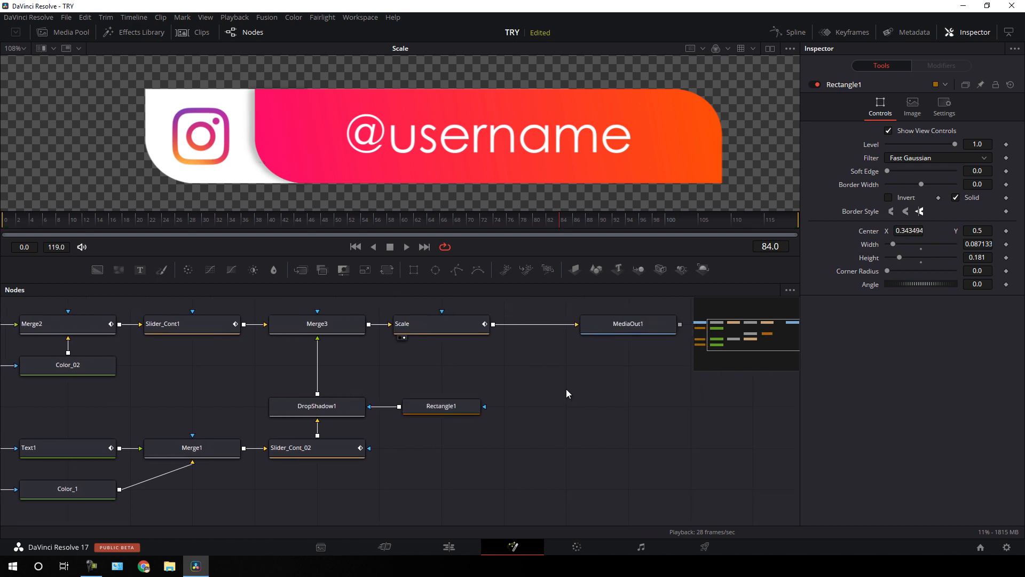
# Step: Switch to the Edit page, set the timeline viewer zoom to 100% and scrub through the title
pyautogui.click(457, 550)
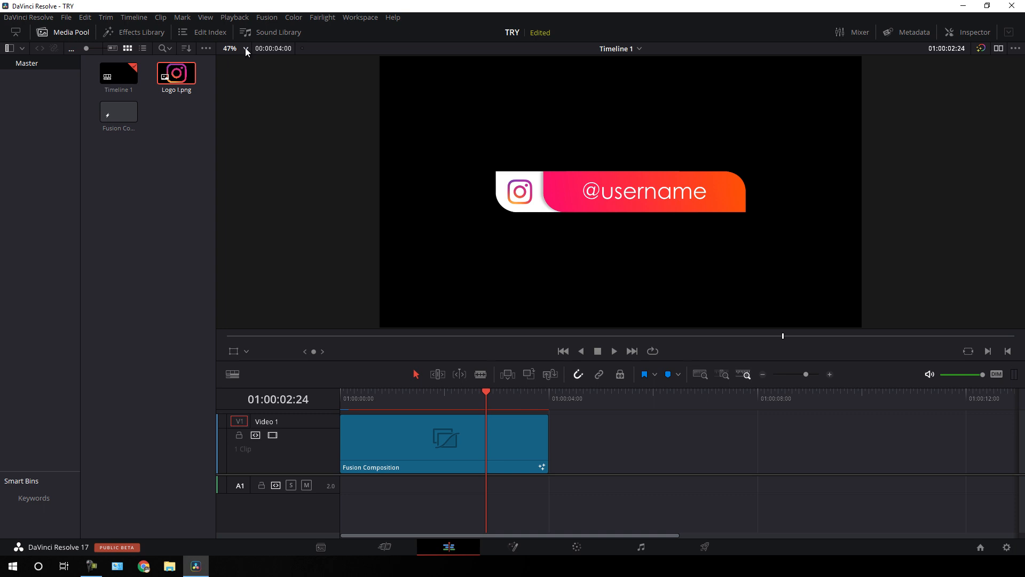
pyautogui.click(245, 47)
pyautogui.click(242, 127)
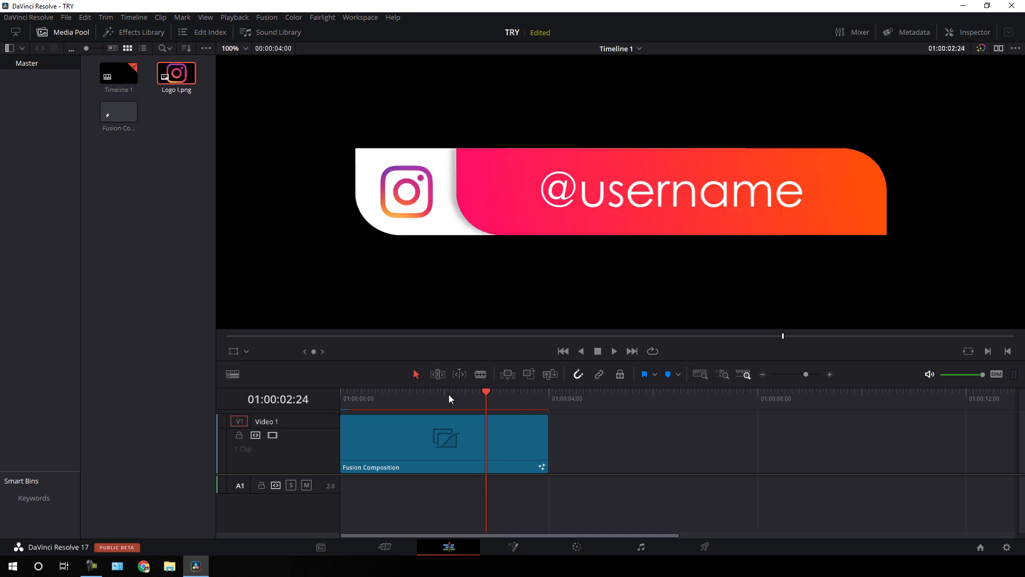
pyautogui.moveTo(448, 396); pyautogui.dragTo(512, 417)
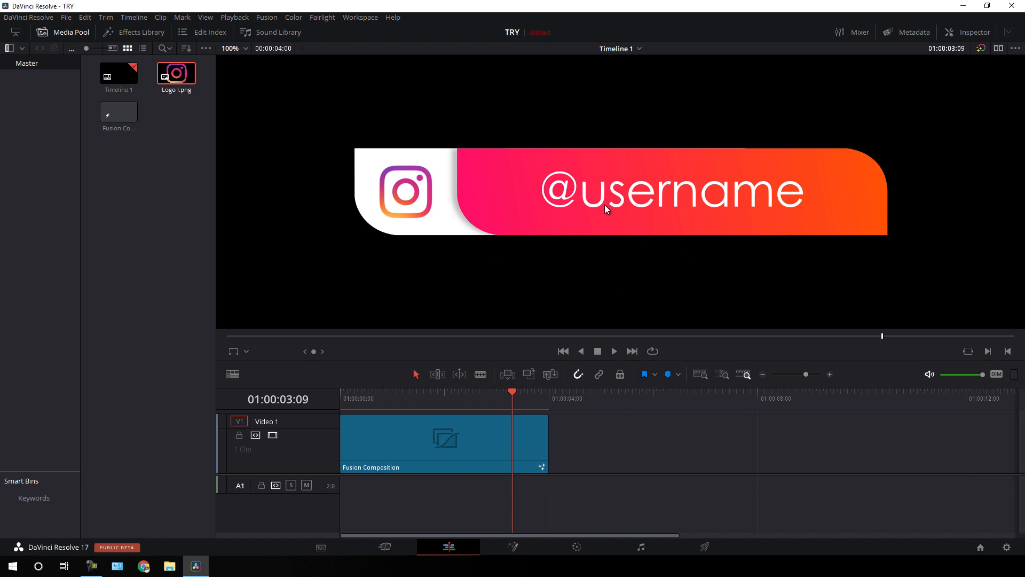
# Step: Scale the Fusion Composition clip to a zoom of 0.290 and move it to position X -352, Y -202
pyautogui.click(974, 34)
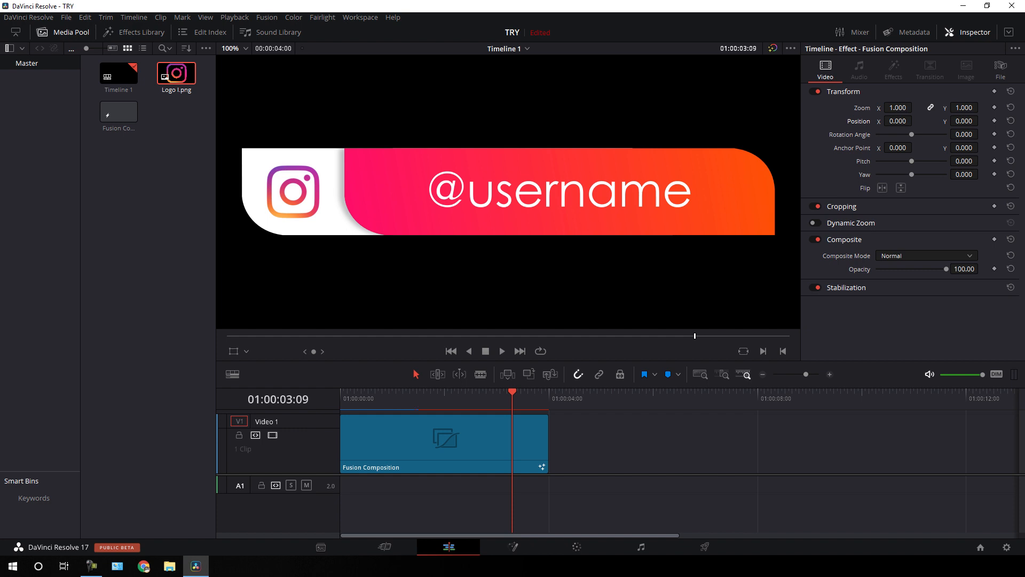
pyautogui.moveTo(898, 108); pyautogui.dragTo(711, 121)
pyautogui.moveTo(960, 121); pyautogui.dragTo(851, 122)
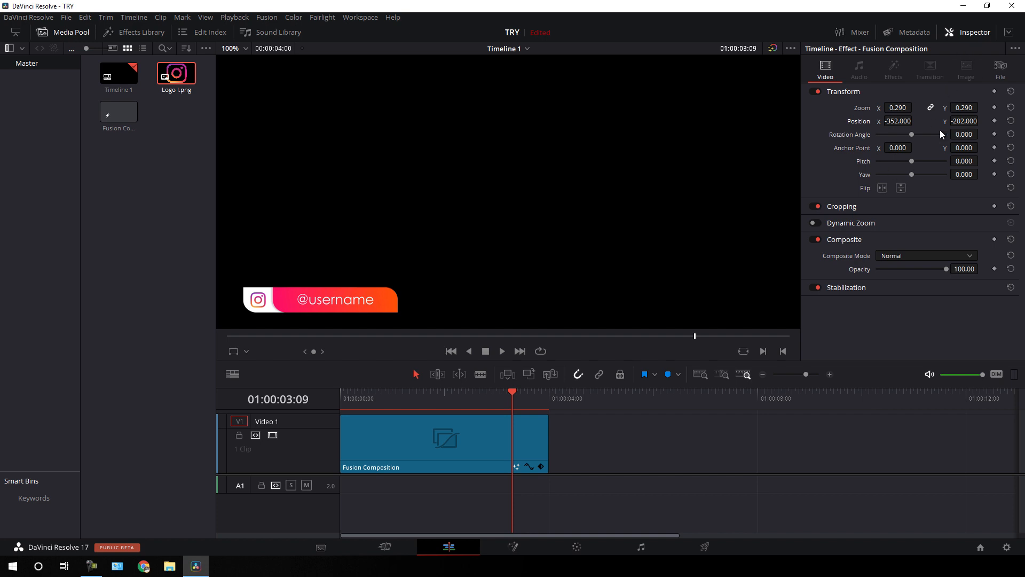
# Step: Undo the zoom and position changes on the Fusion Composition clip and move the playhead to 01:00:02:22
pyautogui.hotkey('ctrl', 'z')
pyautogui.hotkey('ctrl', 'z')
pyautogui.hotkey('ctrl', 'z')
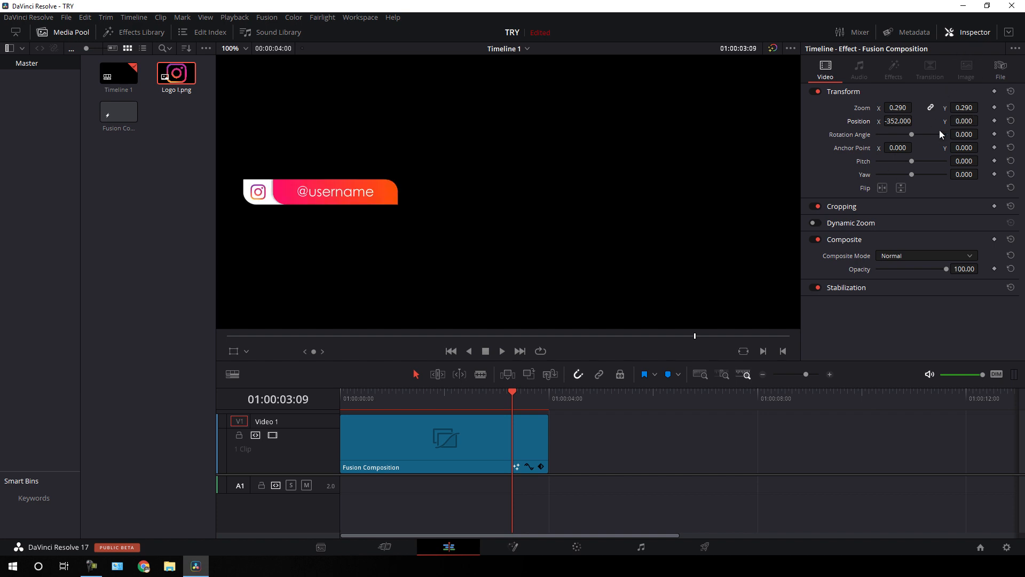
pyautogui.click(975, 34)
pyautogui.moveTo(511, 415); pyautogui.dragTo(483, 402)
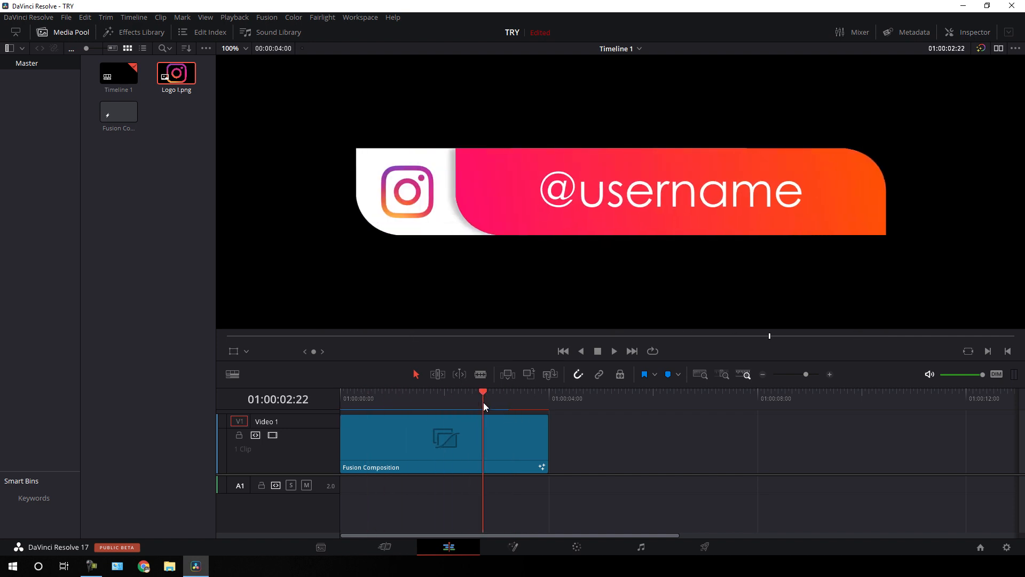
# Step: Open the title on the Fusion page and import Logo T.png into the media pool
pyautogui.click(514, 548)
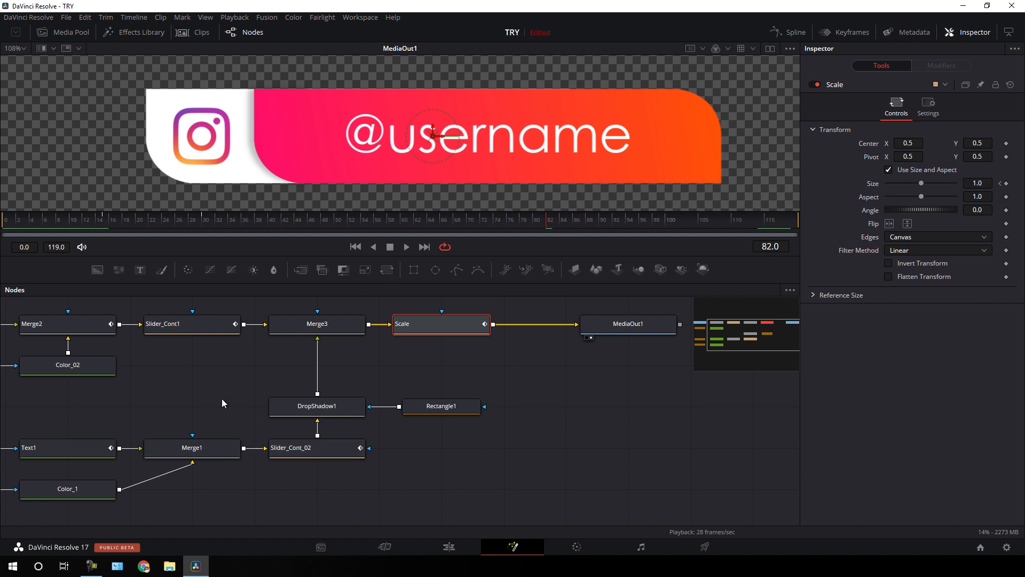
pyautogui.moveTo(222, 403); pyautogui.dragTo(429, 376)
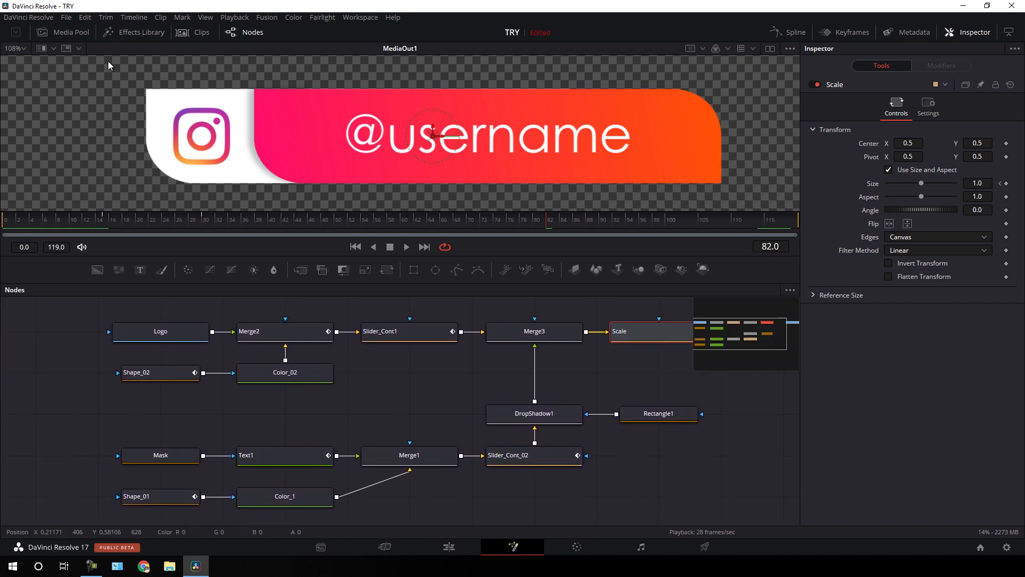
pyautogui.click(66, 33)
pyautogui.rightClick(105, 126)
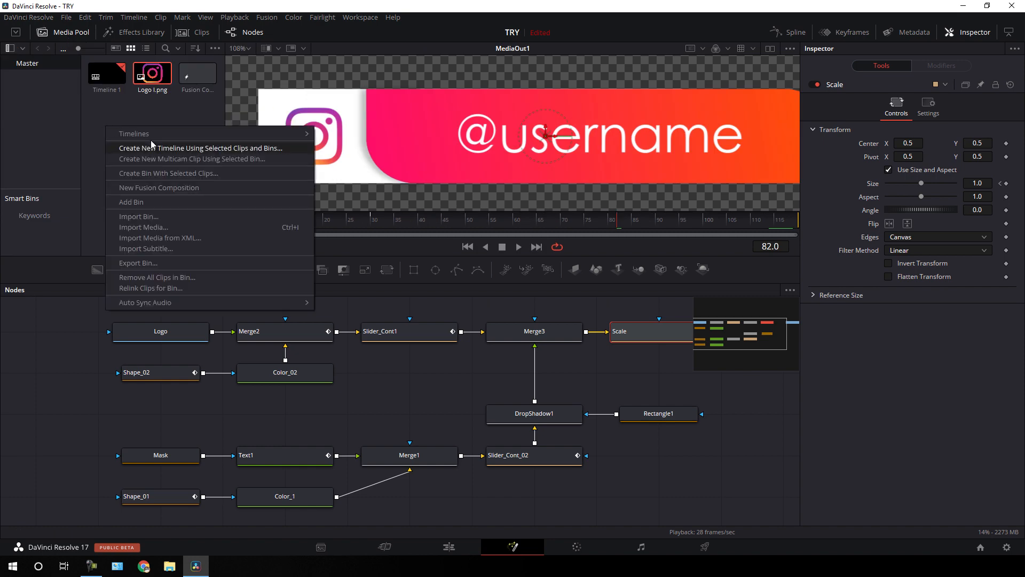
pyautogui.click(144, 218)
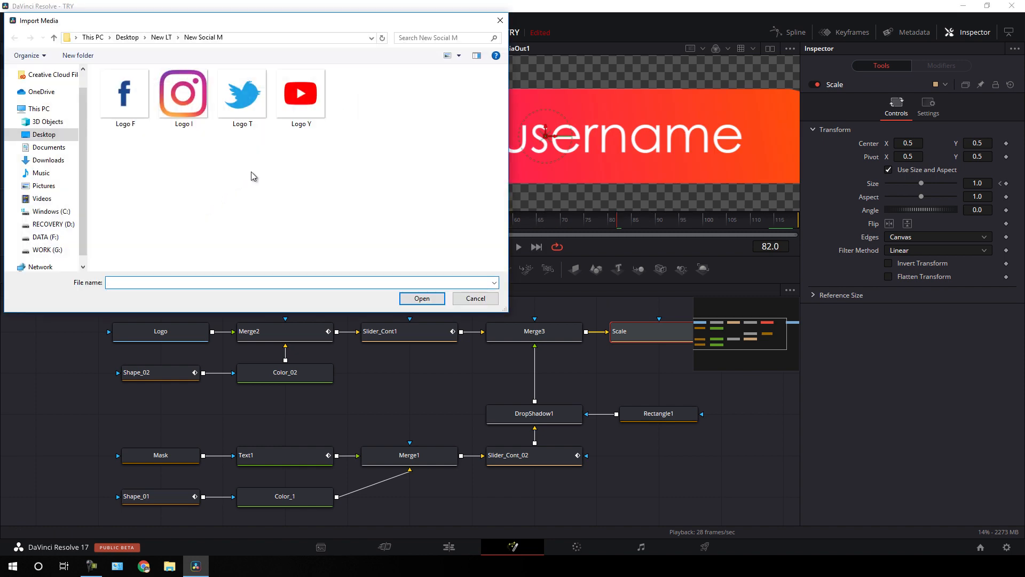
pyautogui.click(242, 96)
pyautogui.click(417, 299)
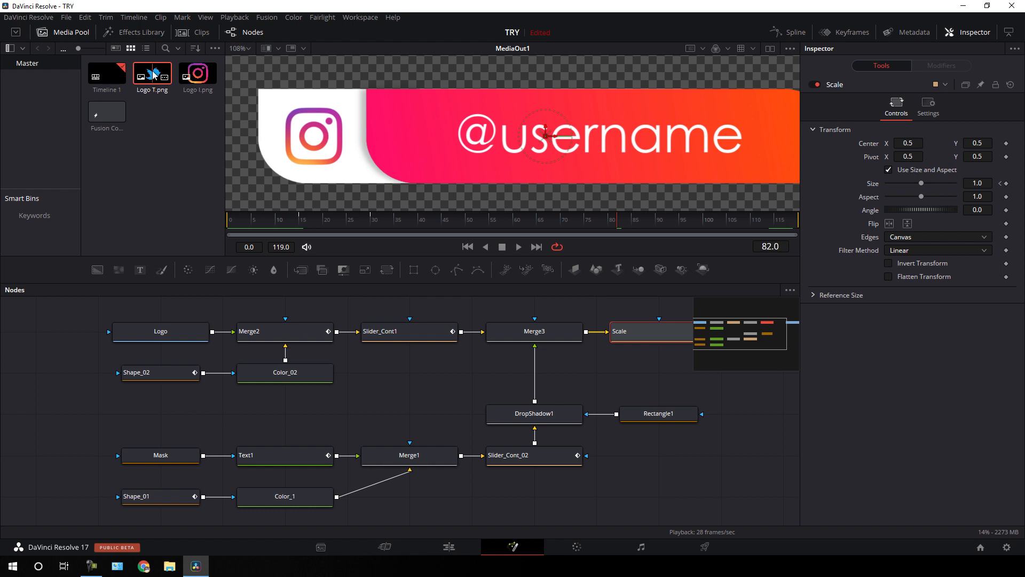
# Step: Replace the Logo node with Logo T.png as the foreground input of Merge2
pyautogui.moveTo(154, 75); pyautogui.dragTo(61, 334)
pyautogui.click(250, 359)
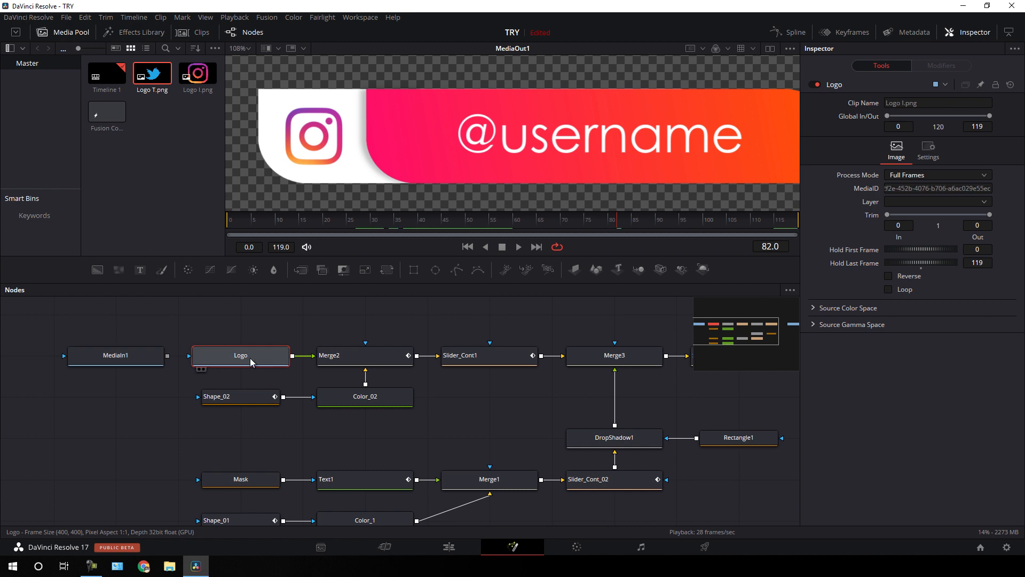
pyautogui.press('Delete')
pyautogui.moveTo(116, 355); pyautogui.dragTo(339, 355)
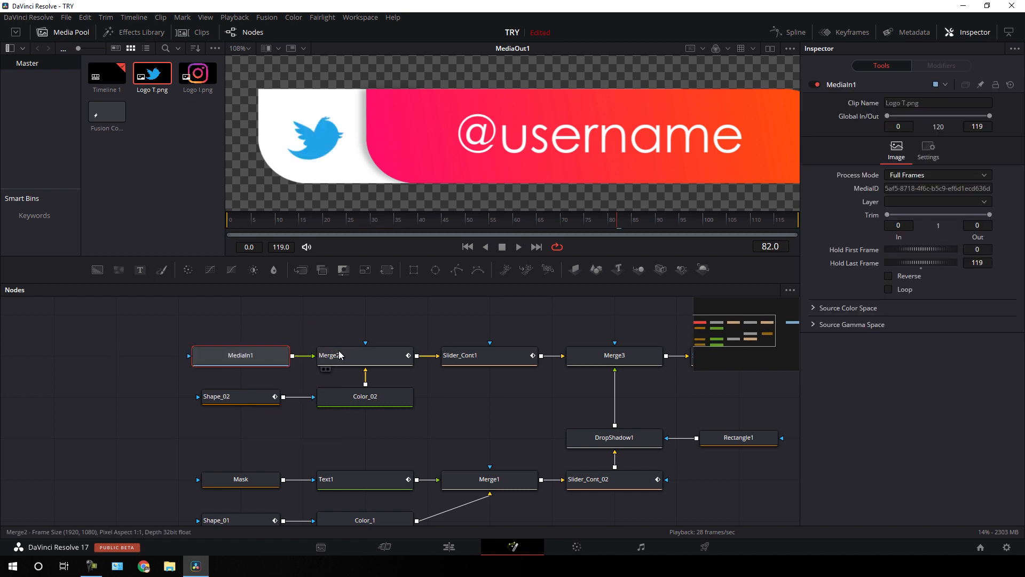
# Step: Change Color_1 to Solid Color in the blue sampled from the Twitter logo, and scrub to frame 77 to preview it
pyautogui.scroll(-3, 499, 403)
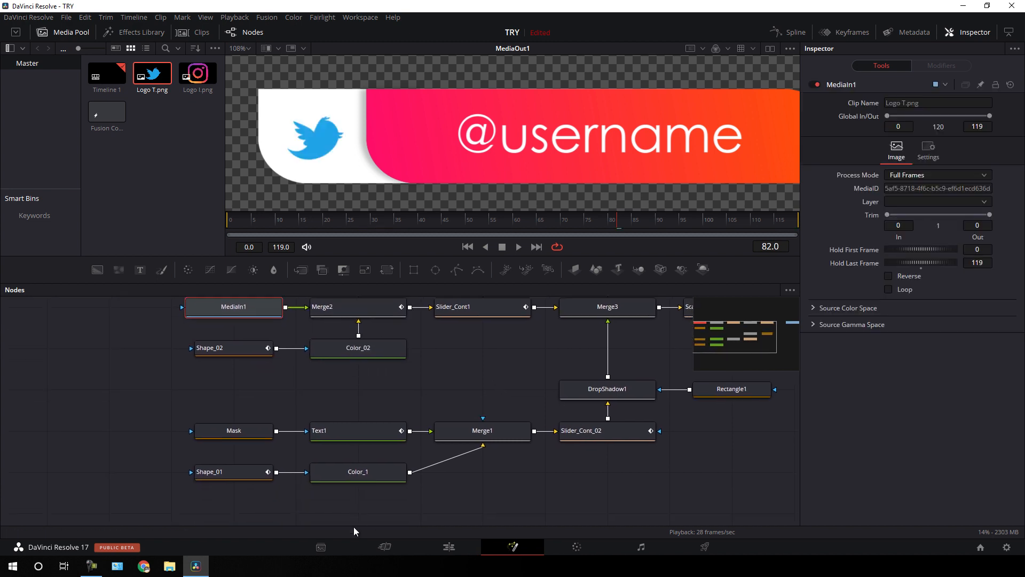
pyautogui.click(358, 474)
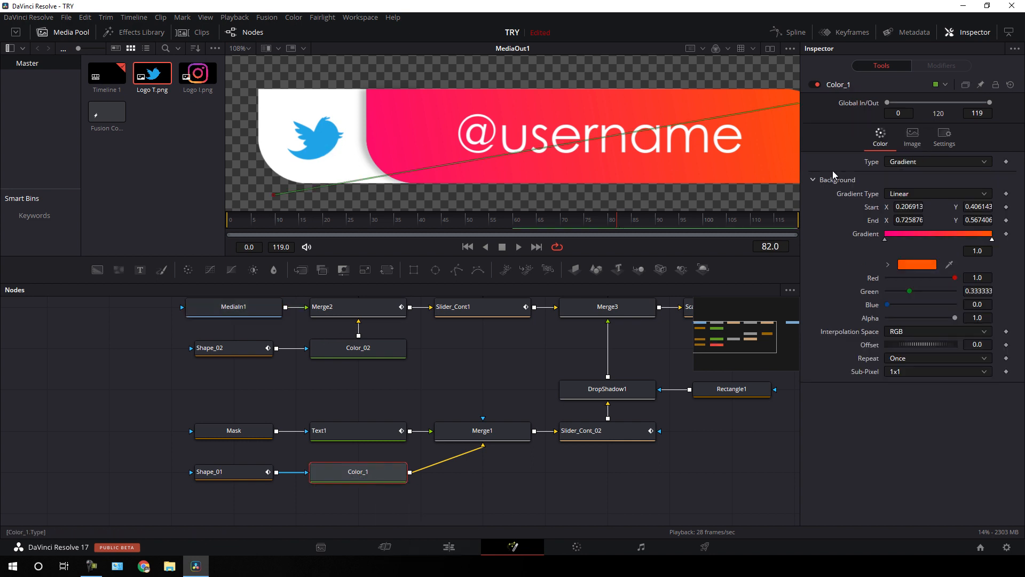
pyautogui.click(904, 162)
pyautogui.click(911, 178)
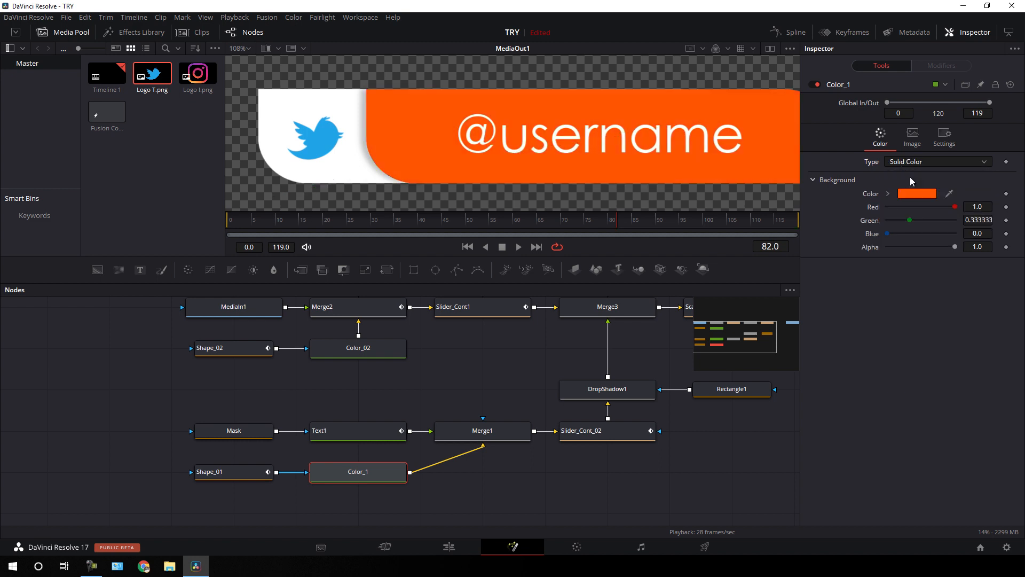
pyautogui.moveTo(949, 193); pyautogui.dragTo(327, 143)
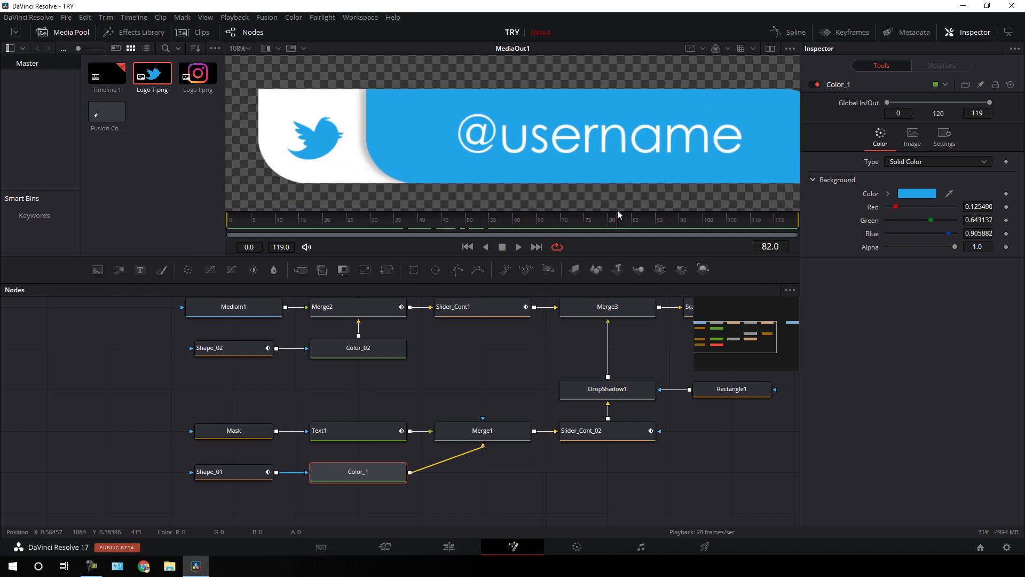
pyautogui.click(64, 34)
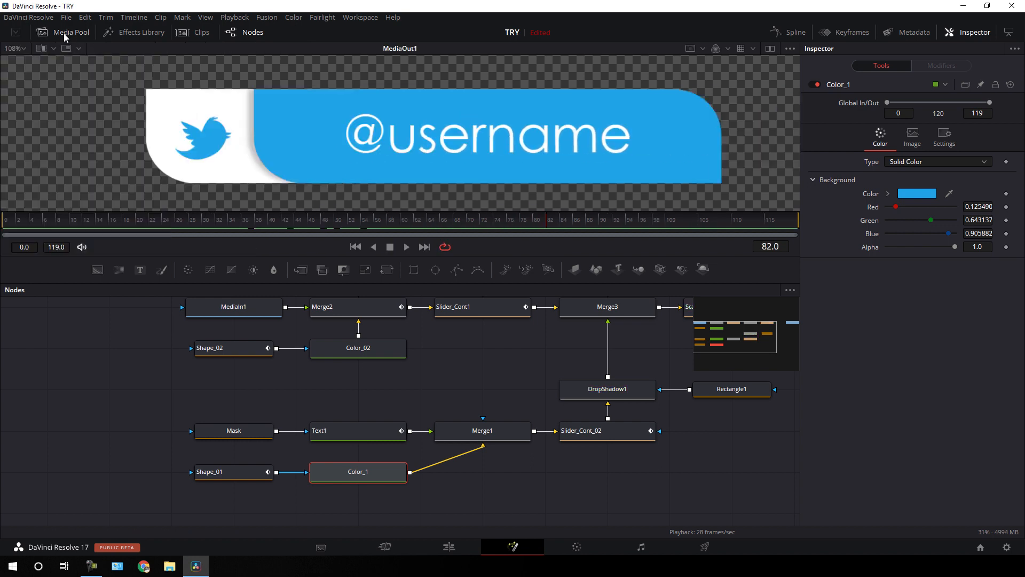
pyautogui.moveTo(309, 219); pyautogui.dragTo(517, 220)
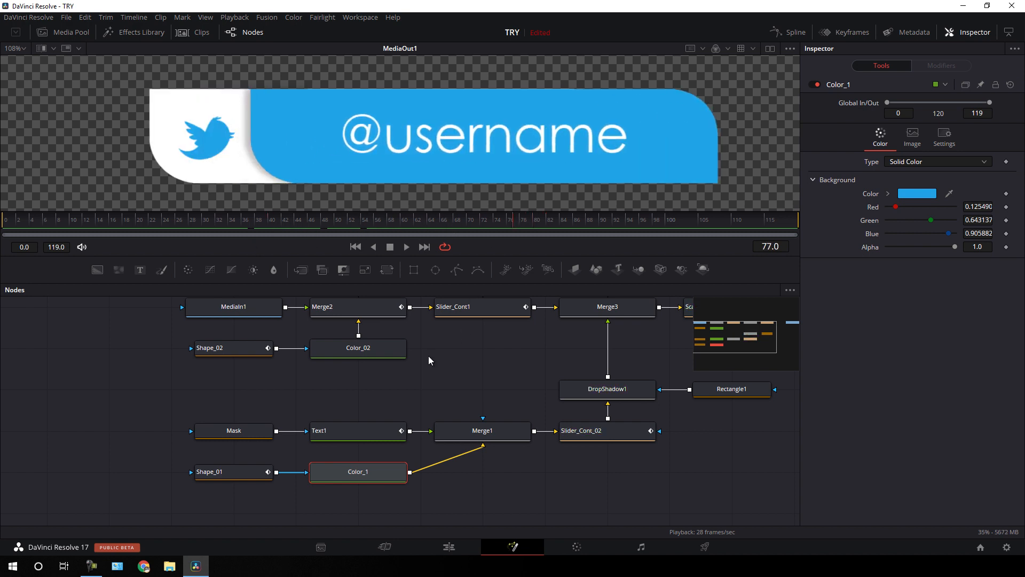
# Step: Set Color_02 to the blue #20a4e7 sampled from the username bar
pyautogui.click(351, 356)
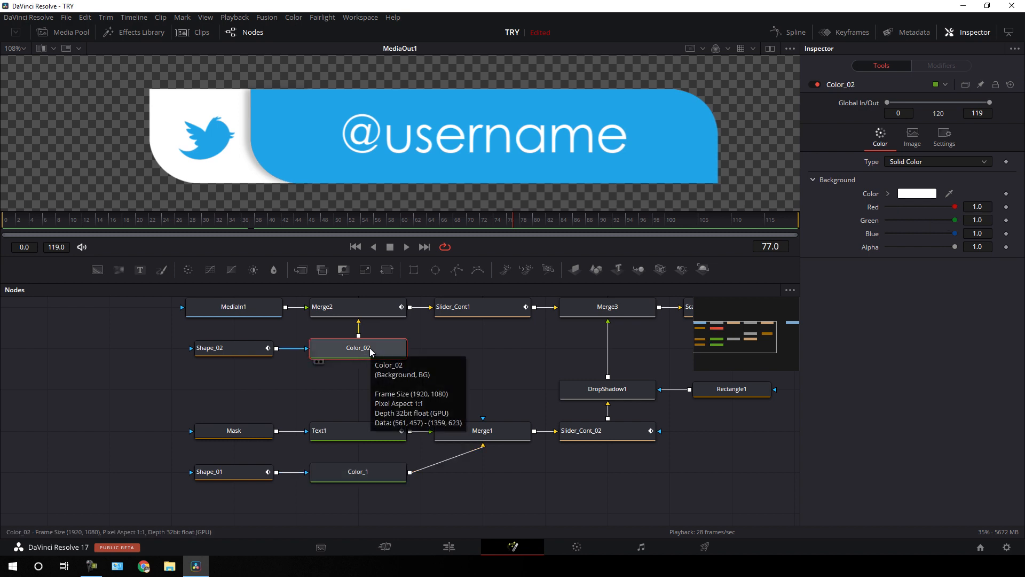
pyautogui.click(910, 196)
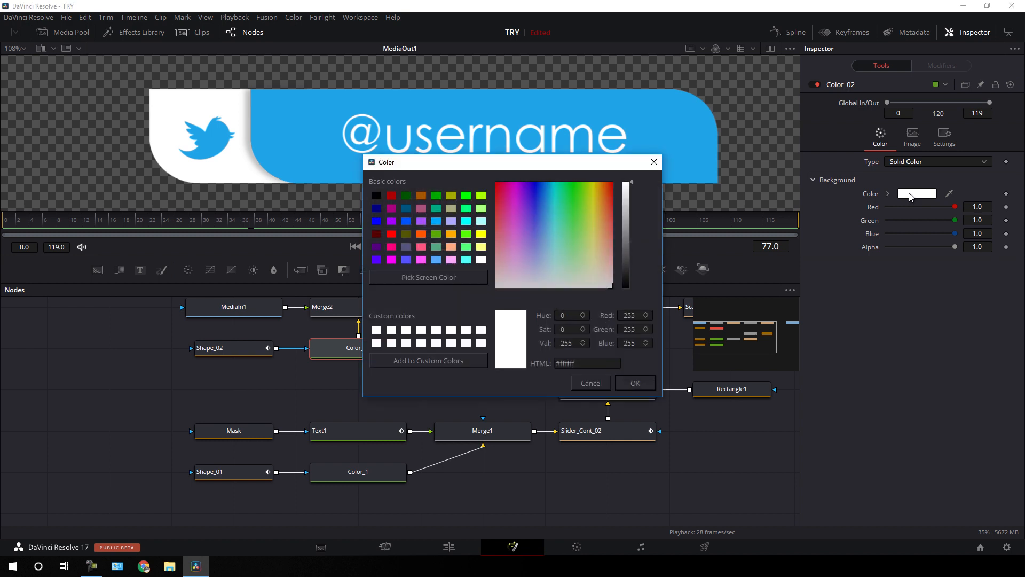
pyautogui.click(458, 279)
pyautogui.click(327, 163)
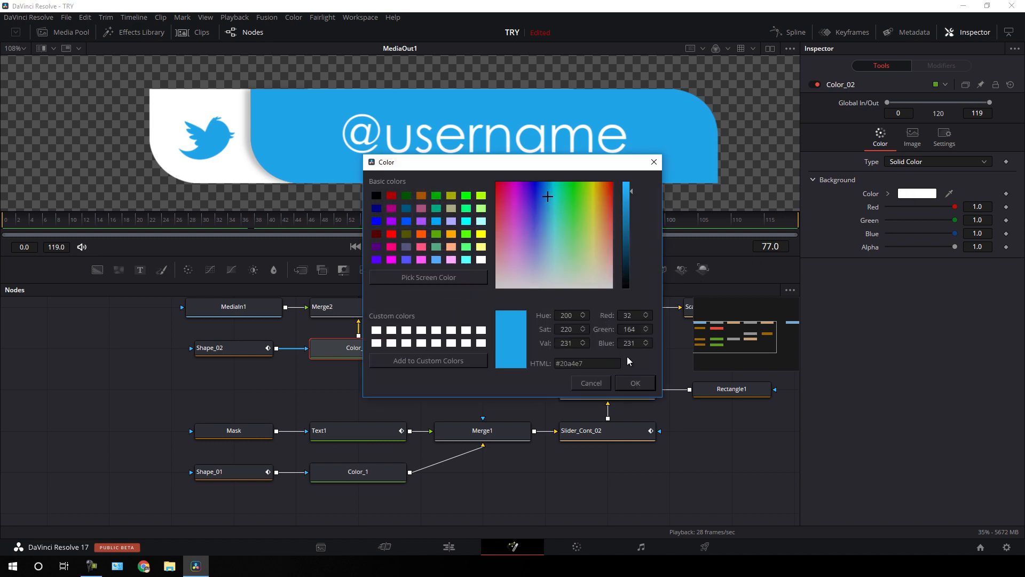
pyautogui.click(634, 383)
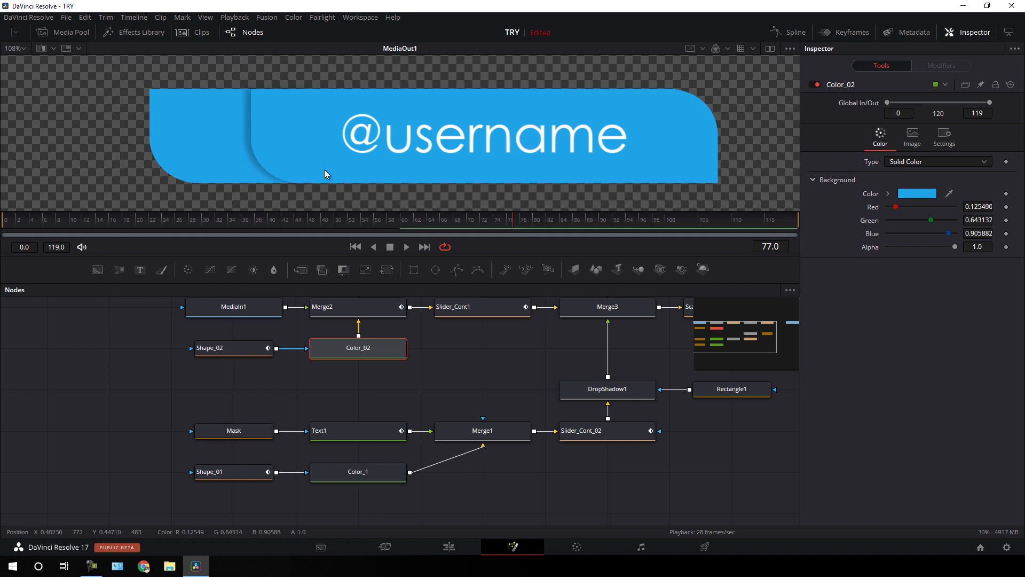
# Step: Set the color of the Color_1 background to white
pyautogui.click(358, 479)
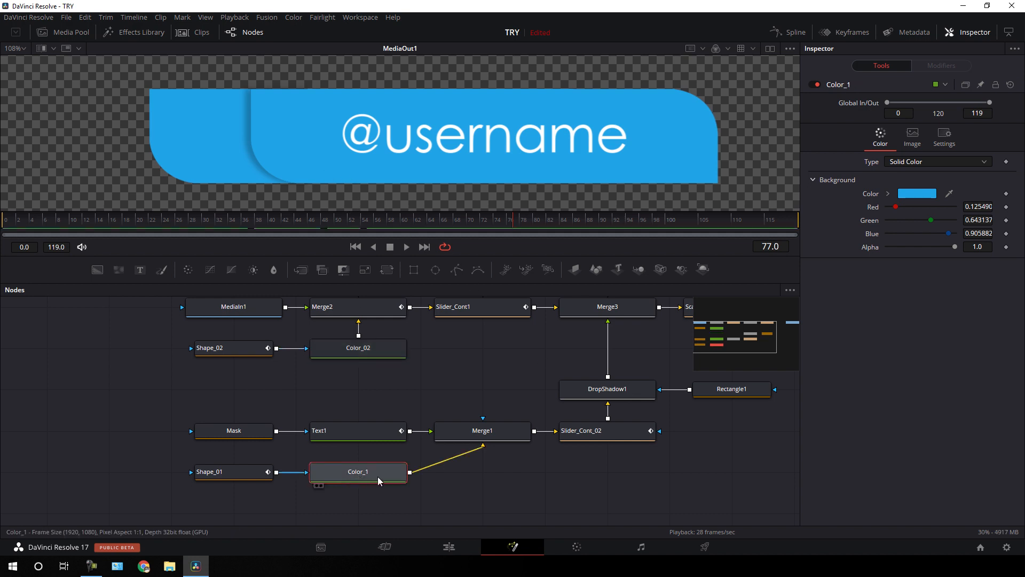
pyautogui.click(911, 194)
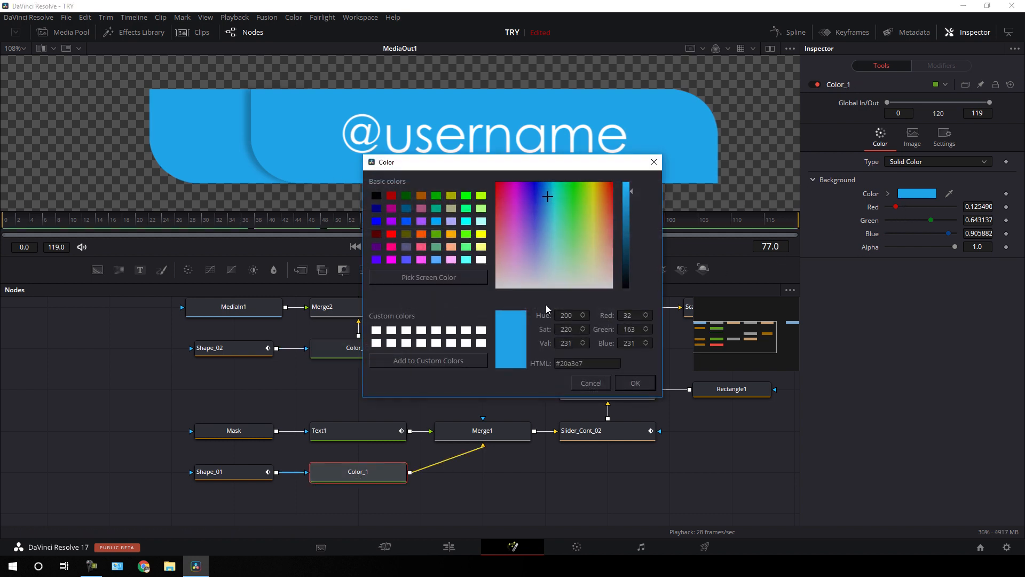
pyautogui.click(624, 380)
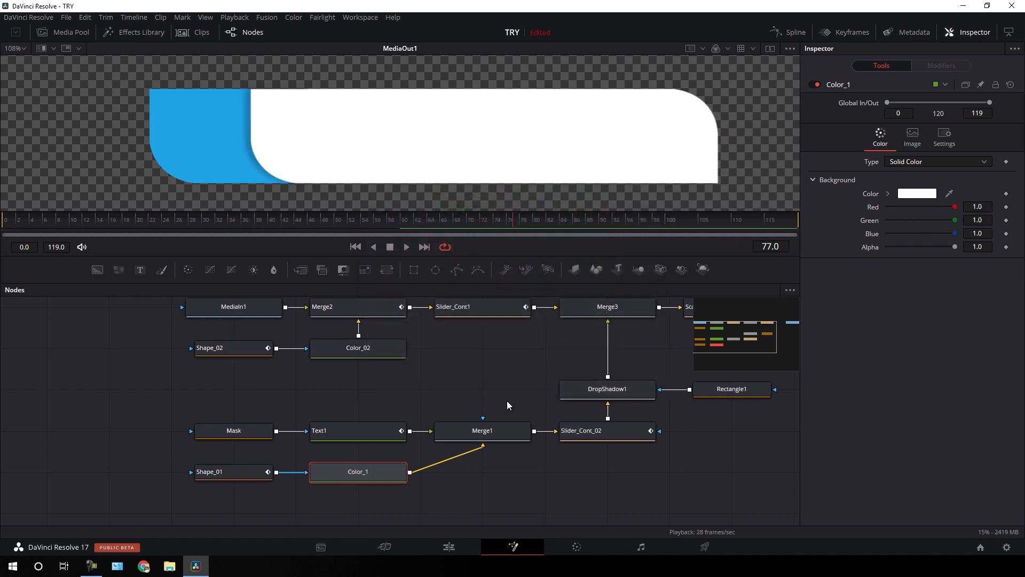
pyautogui.click(357, 434)
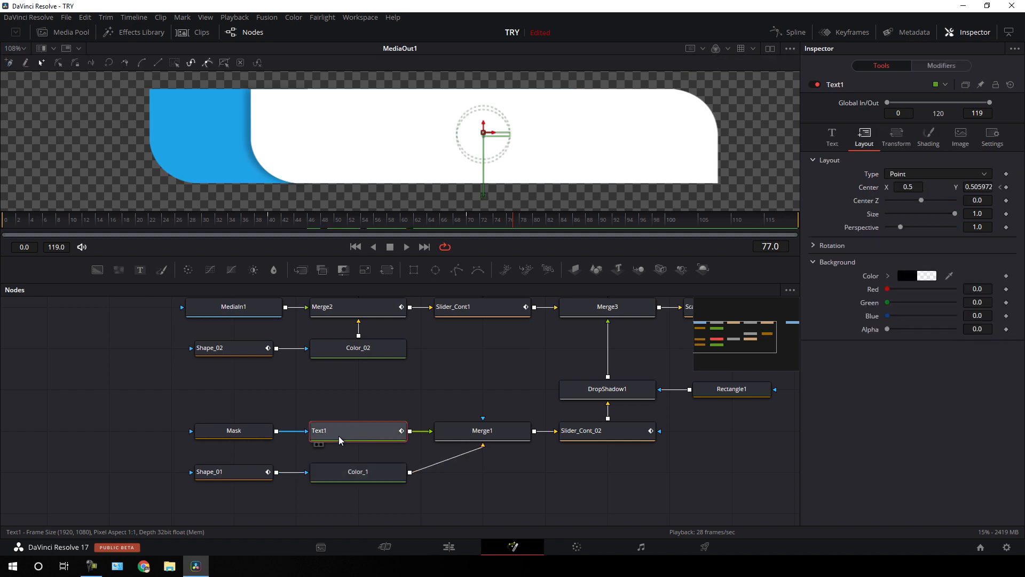
pyautogui.click(832, 136)
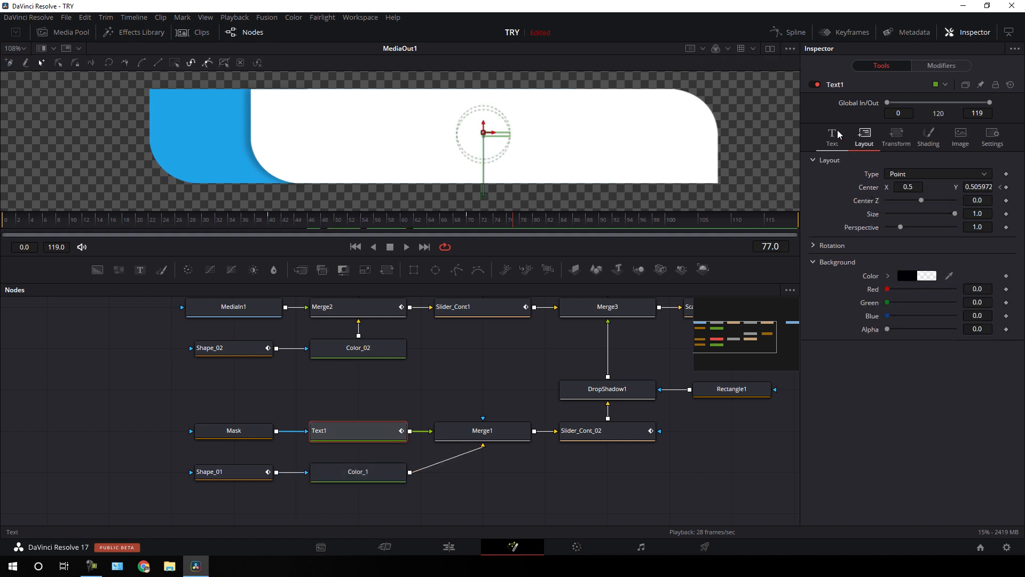
pyautogui.click(900, 281)
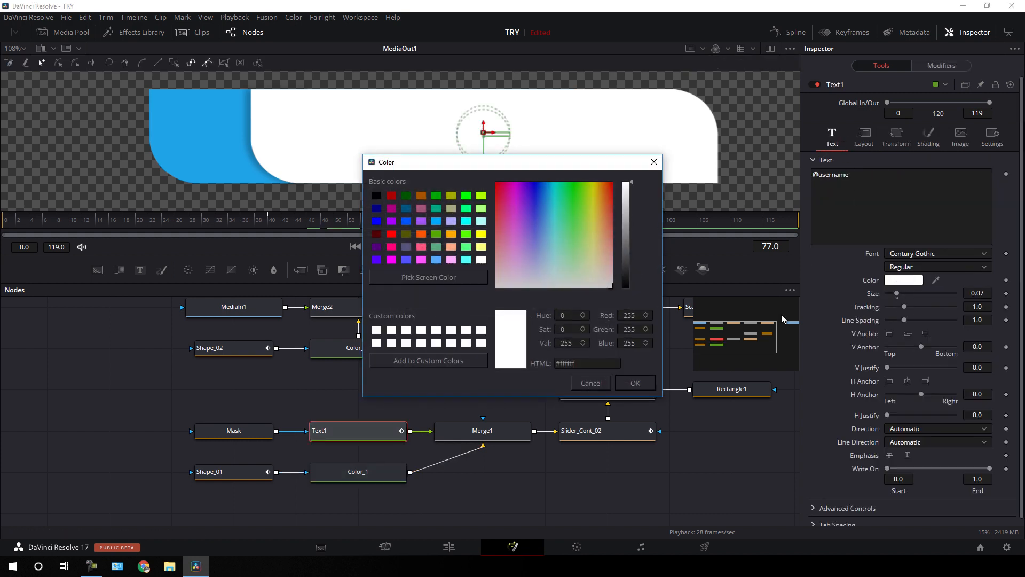
pyautogui.click(376, 196)
pyautogui.click(634, 381)
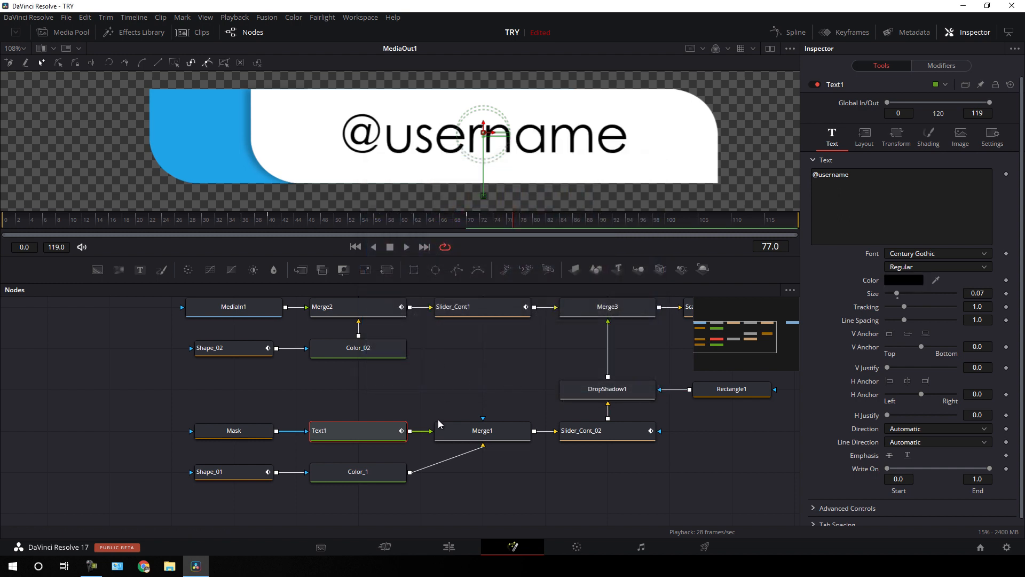
# Step: Show the Twitter logo node MediaIn1 in the viewer to examine its color
pyautogui.moveTo(461, 344); pyautogui.dragTo(454, 365)
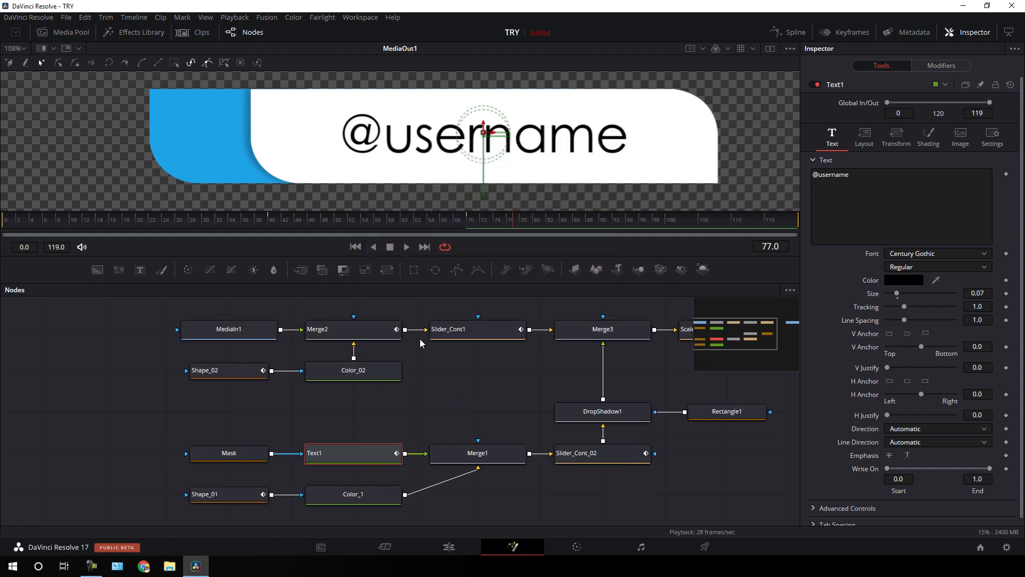
pyautogui.moveTo(442, 307); pyautogui.dragTo(442, 341)
pyautogui.moveTo(249, 361); pyautogui.dragTo(254, 165)
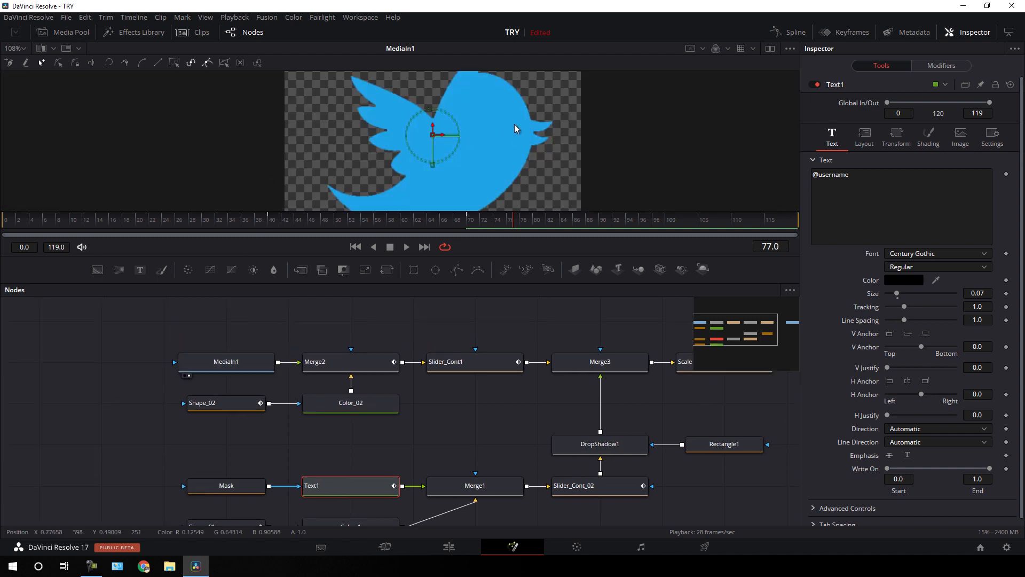
pyautogui.click(328, 326)
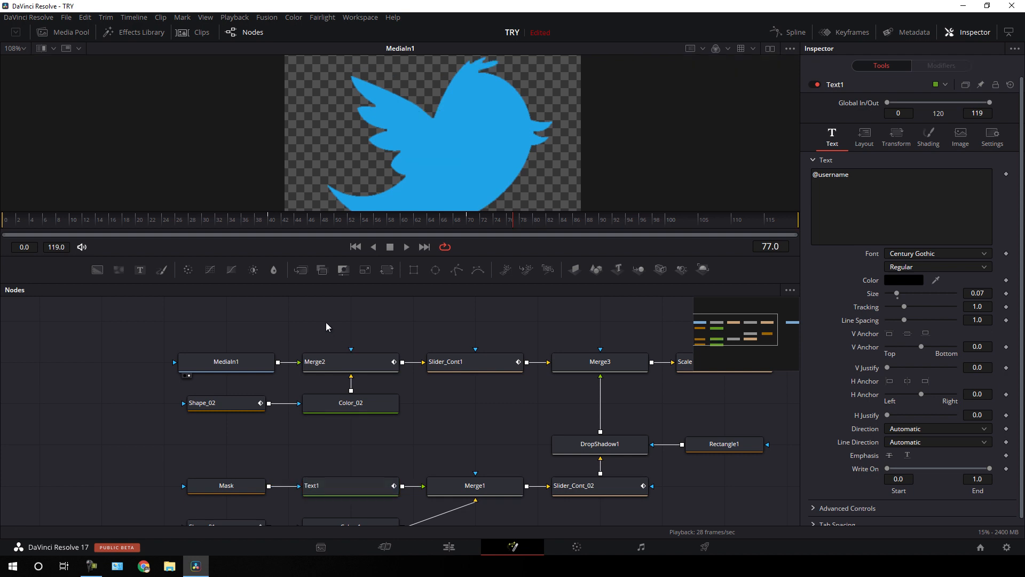
# Step: Insert a Merge node between MediaIn1 and Merge2, with a new Background node as its foreground
pyautogui.moveTo(263, 359); pyautogui.dragTo(118, 363)
pyautogui.click(149, 332)
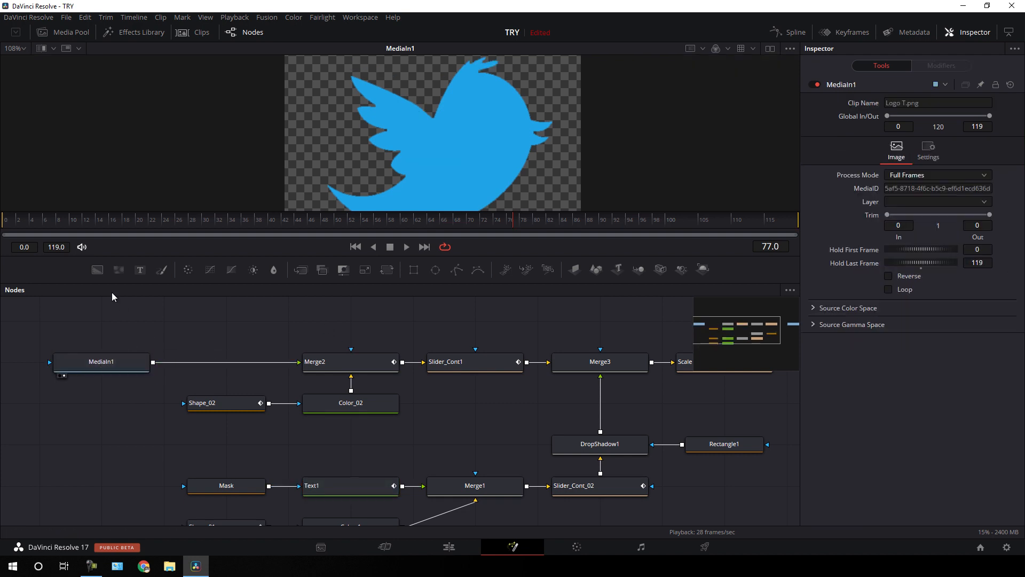
pyautogui.moveTo(97, 269); pyautogui.dragTo(234, 308)
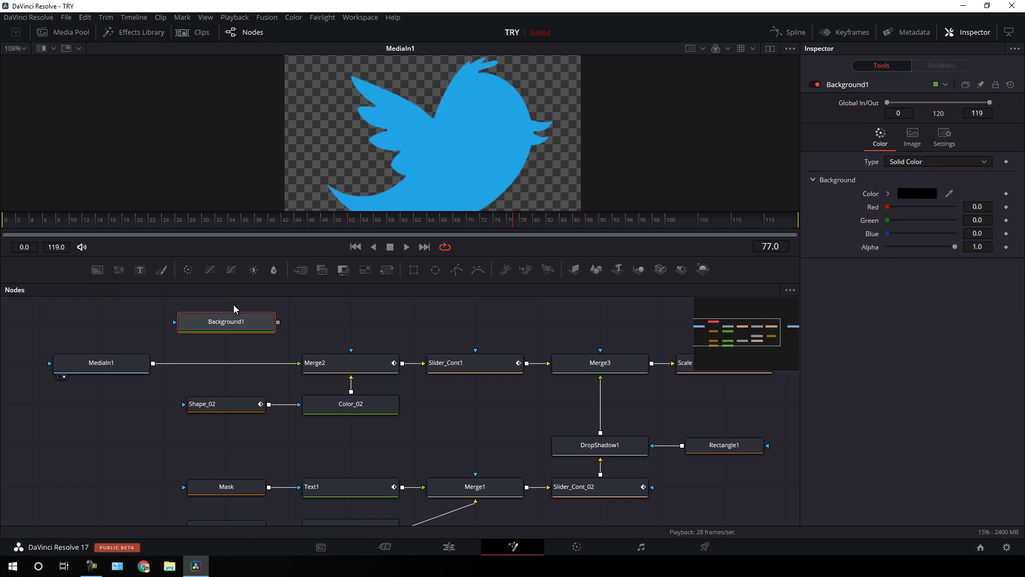
pyautogui.click(326, 317)
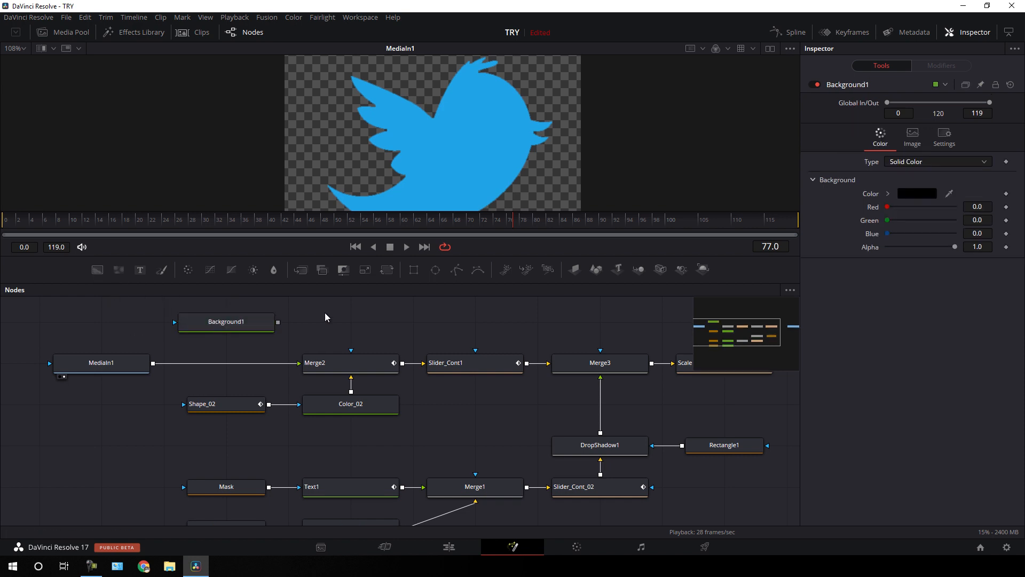
pyautogui.moveTo(299, 269); pyautogui.dragTo(242, 326)
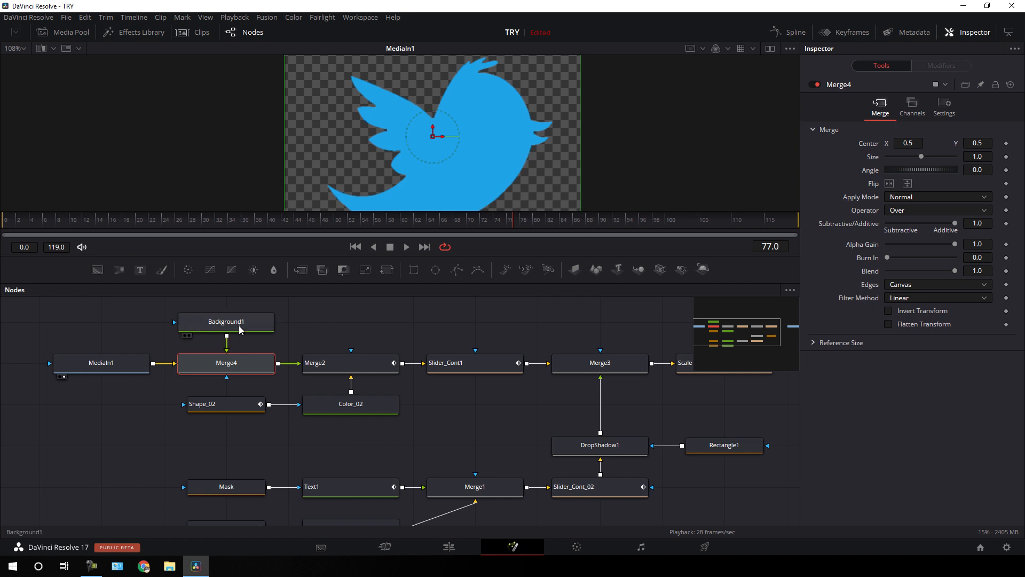
# Step: Check the combined title in the viewer, and return the viewer to MediaIn1
pyautogui.moveTo(564, 366); pyautogui.dragTo(291, 334)
pyautogui.moveTo(629, 350); pyautogui.dragTo(576, 184)
pyautogui.moveTo(181, 332); pyautogui.dragTo(488, 314)
pyautogui.moveTo(371, 304); pyautogui.dragTo(367, 330)
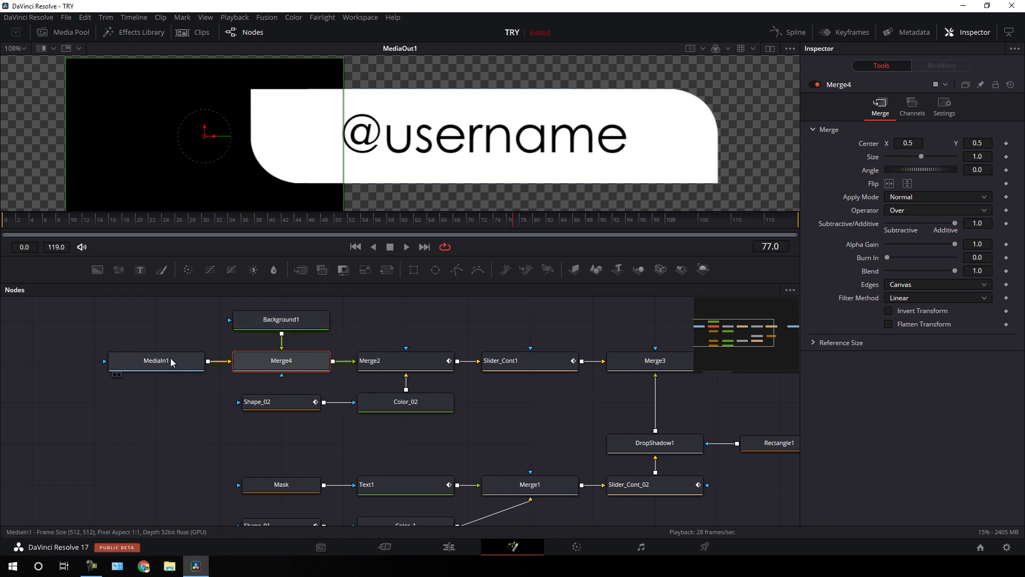
pyautogui.moveTo(143, 361); pyautogui.dragTo(167, 179)
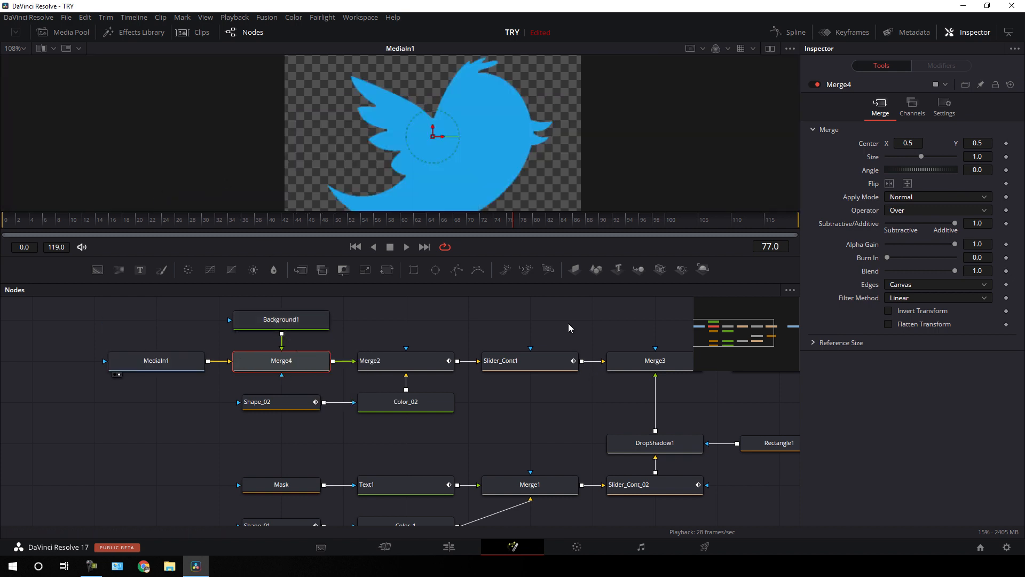
# Step: Show the final MediaOut1 output in the viewer and set Merge4's operator to In so the Background only fills the logo shape
pyautogui.hscroll(4, 431, 339)
pyautogui.hscroll(3, 694, 395)
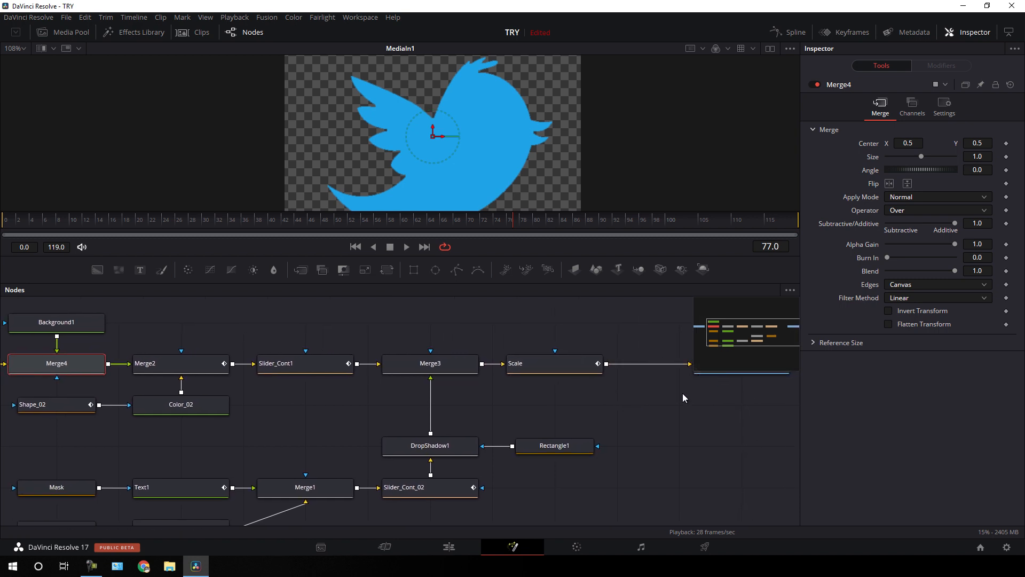
pyautogui.moveTo(682, 393); pyautogui.dragTo(629, 146)
pyautogui.moveTo(217, 319); pyautogui.dragTo(503, 289)
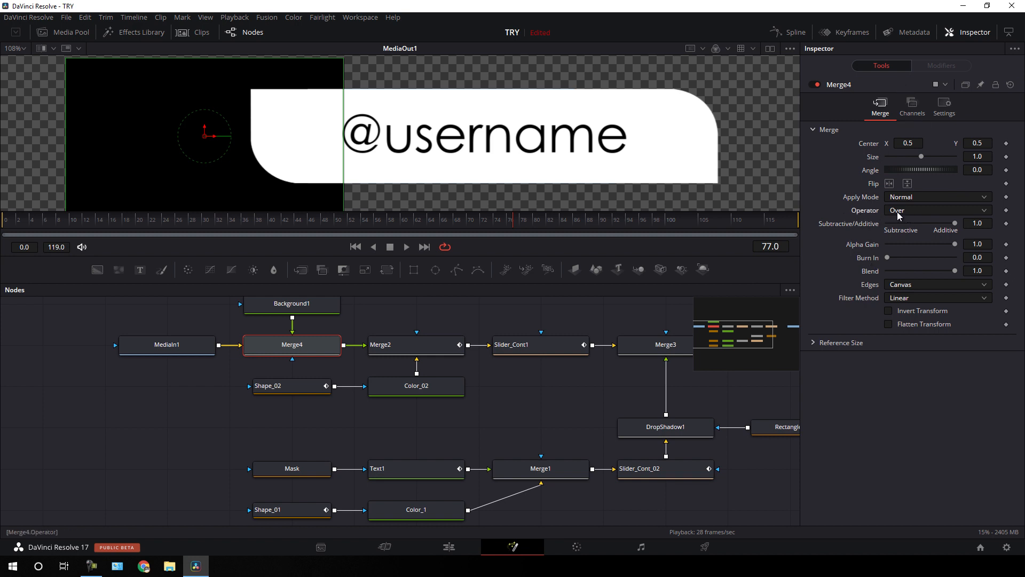
pyautogui.click(914, 210)
pyautogui.click(905, 231)
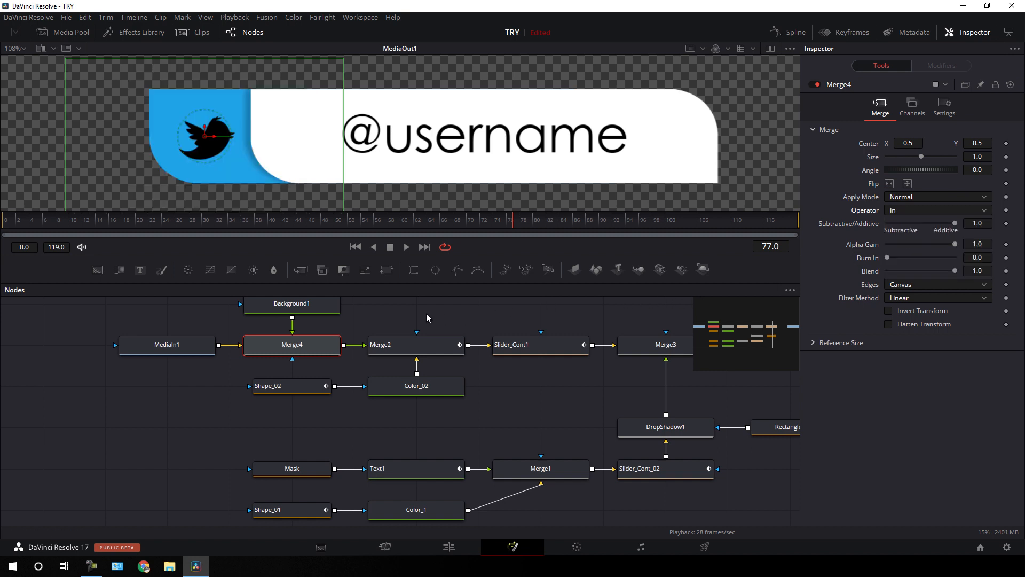
# Step: Set the Background1 node's solid color to white to recolor the Twitter logo
pyautogui.moveTo(426, 314); pyautogui.dragTo(422, 330)
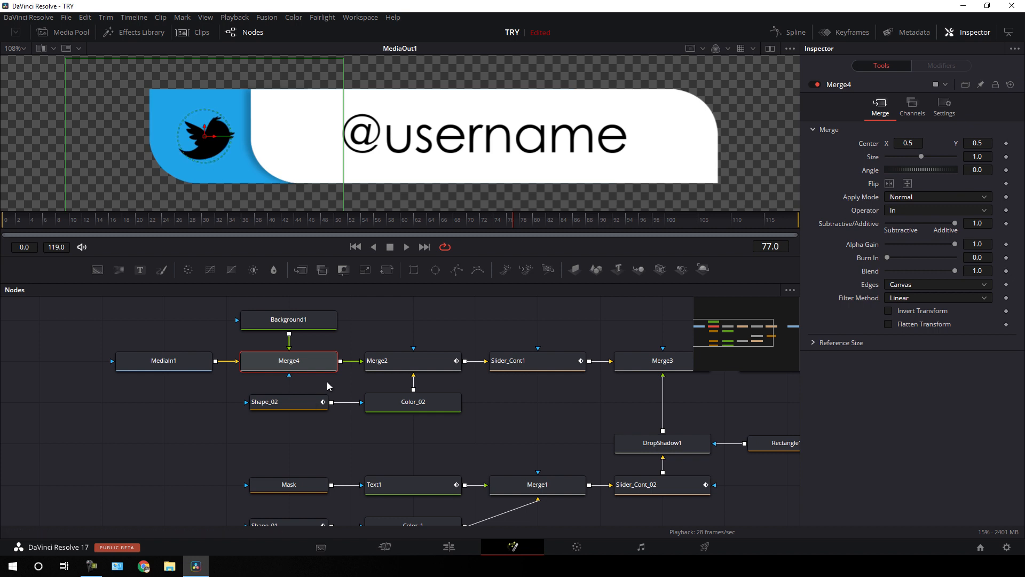
pyautogui.click(307, 322)
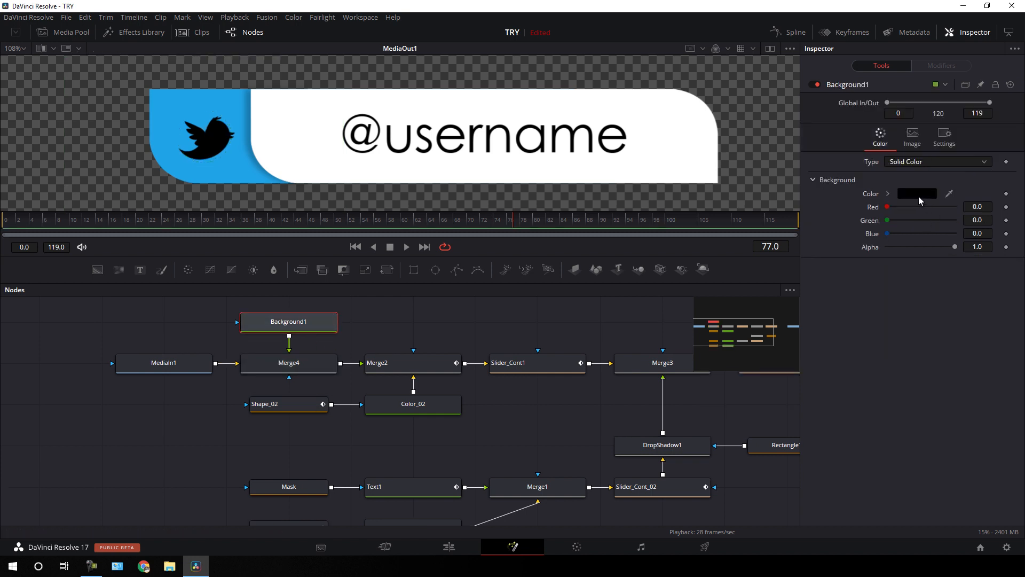
pyautogui.click(918, 195)
pyautogui.click(481, 261)
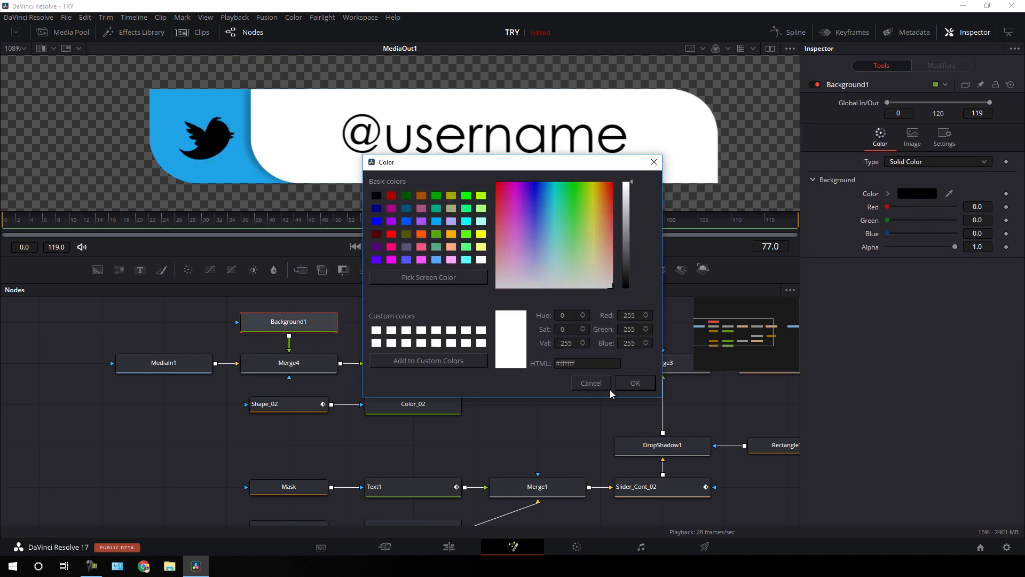
pyautogui.click(628, 380)
pyautogui.moveTo(509, 325); pyautogui.dragTo(453, 333)
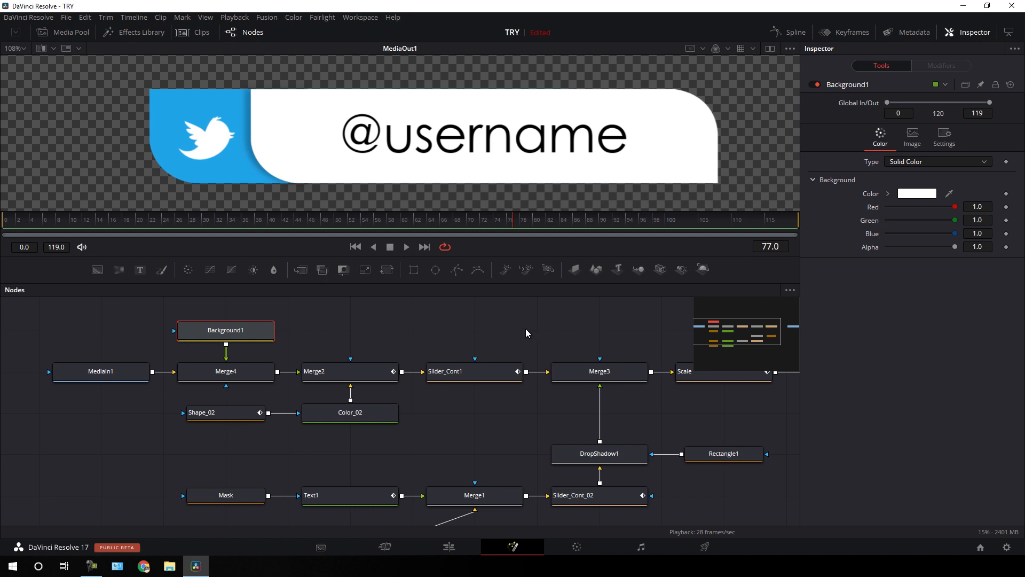
# Step: Undo all the Twitter changes to restore the Instagram version with its logo, gradient colors and white text
pyautogui.hotkey('ctrl', 'z')
pyautogui.hotkey('ctrl', 'z')
pyautogui.hotkey('ctrl', 'z')
pyautogui.hotkey('ctrl', 'z')
pyautogui.hotkey('ctrl', 'z')
pyautogui.hotkey('ctrl', 'z')
pyautogui.hotkey('ctrl', 'z')
pyautogui.hotkey('ctrl', 'z')
pyautogui.hotkey('ctrl', 'z')
pyautogui.hotkey('ctrl', 'z')
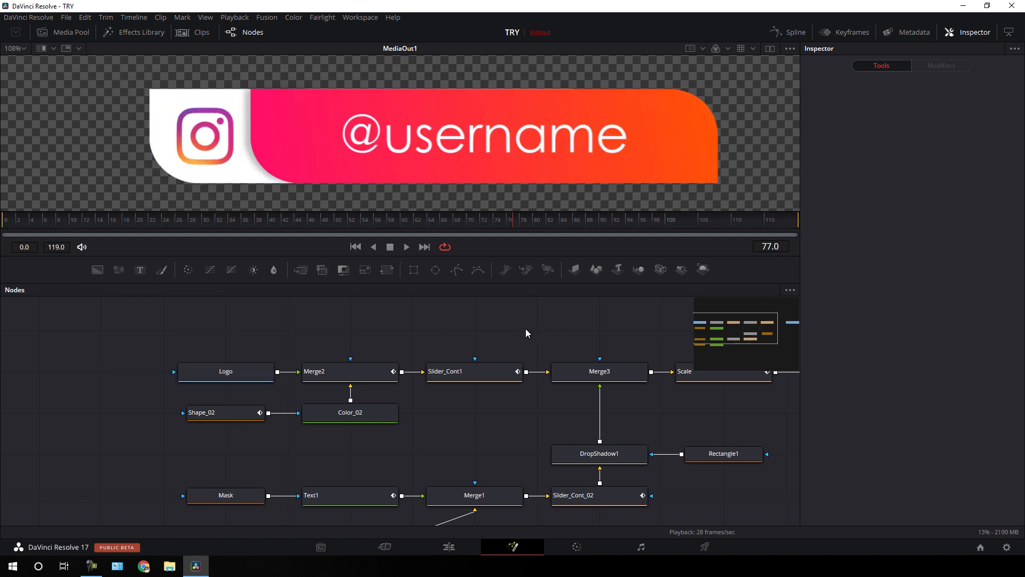
pyautogui.moveTo(565, 336); pyautogui.dragTo(470, 298)
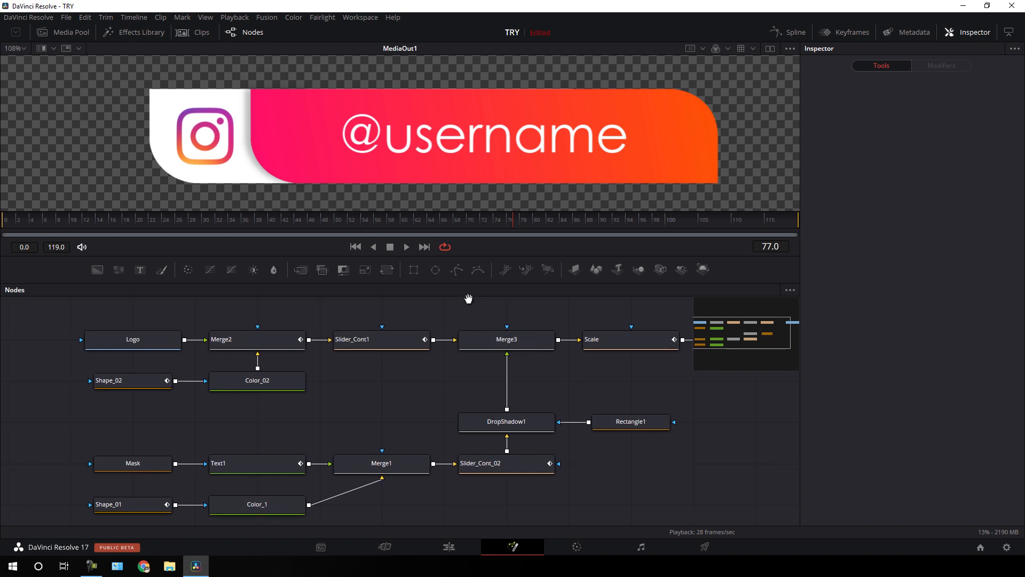
# Step: Switch to the Edit page and move the playhead to 01:00:02:27 over the Fusion Composition clip
pyautogui.click(453, 548)
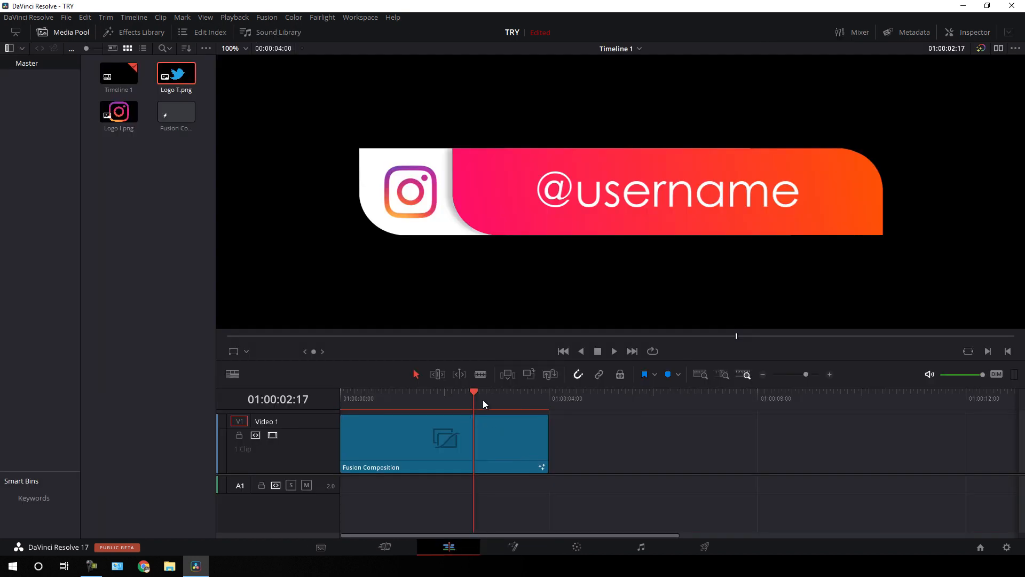
pyautogui.moveTo(483, 400)
pyautogui.mouseDown()
pyautogui.moveTo(424, 391)
pyautogui.moveTo(491, 391)
pyautogui.mouseUp()
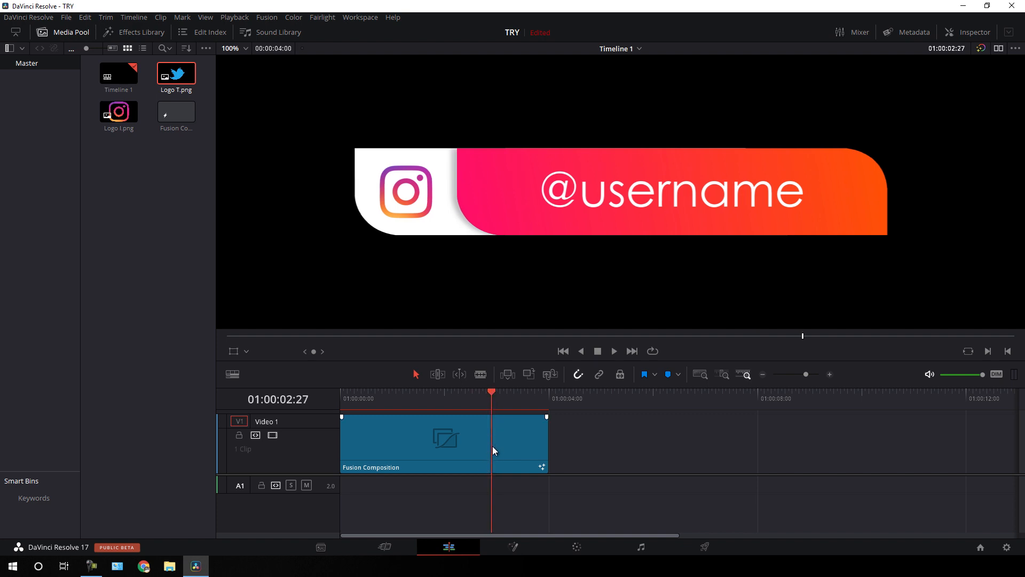